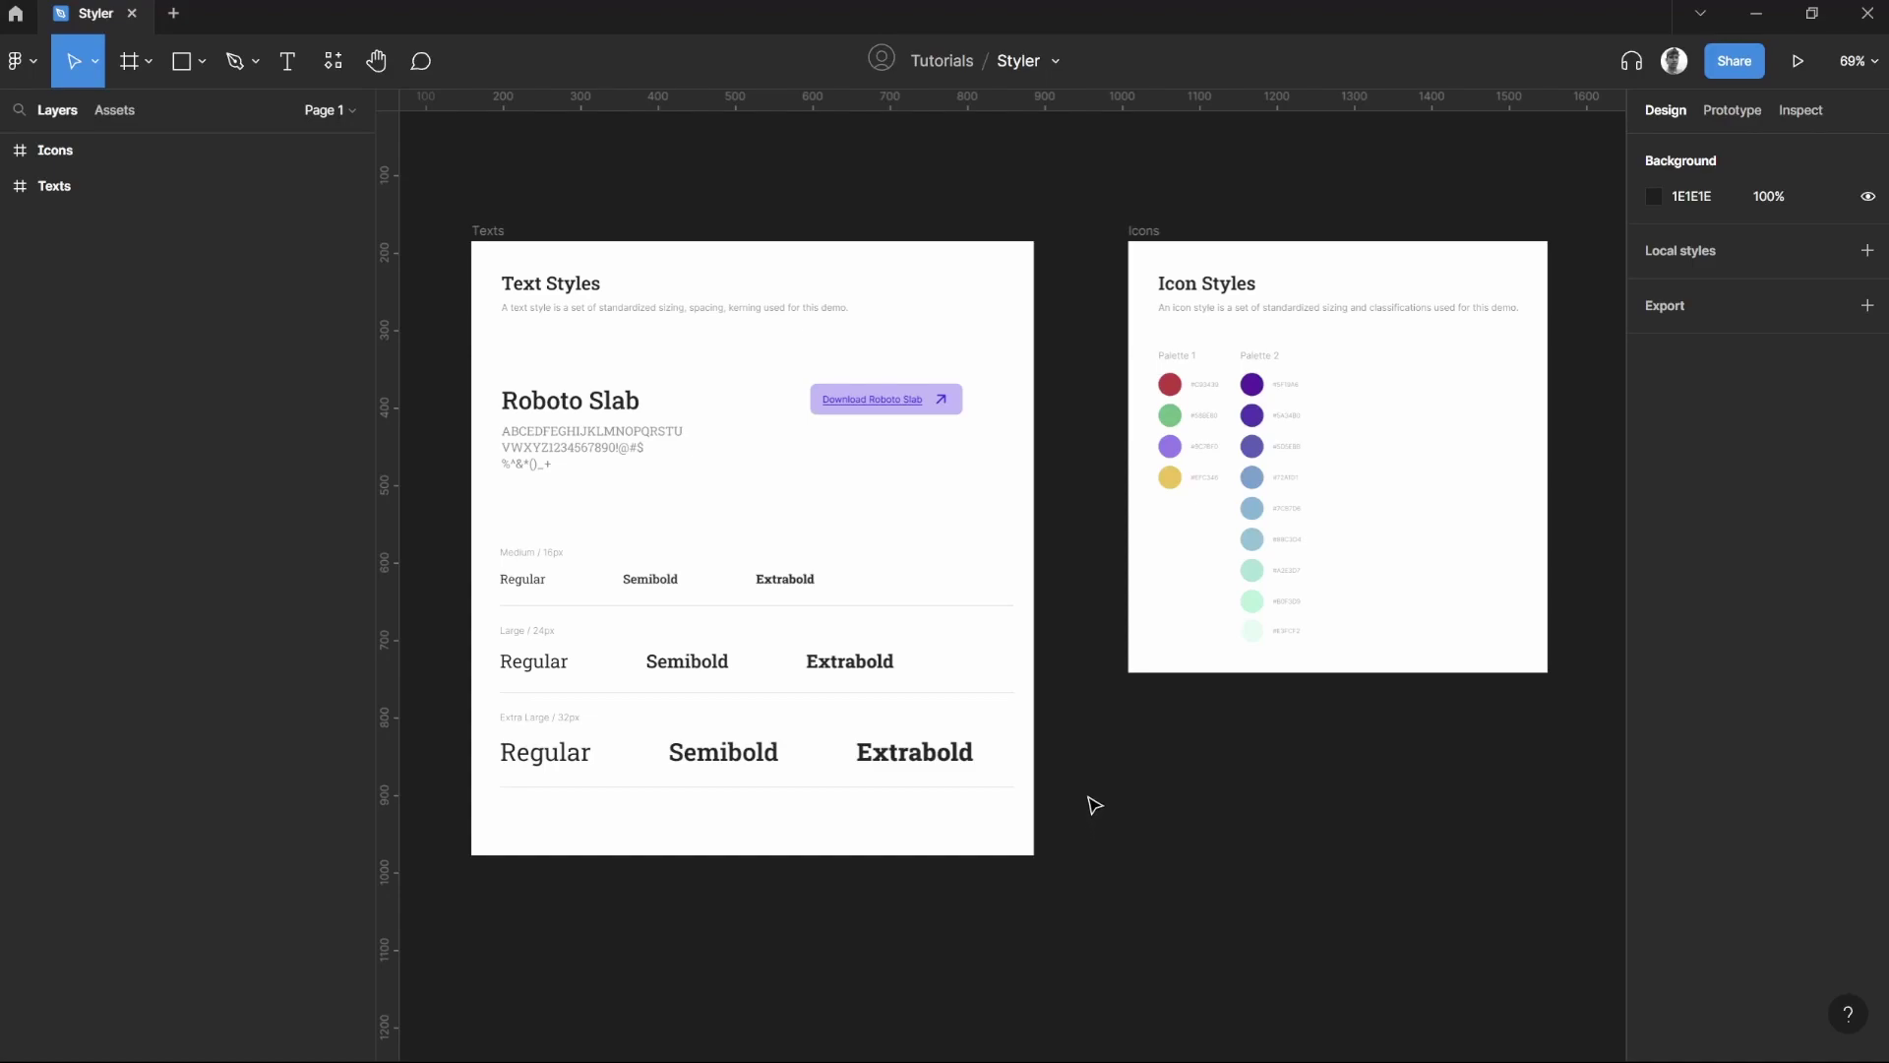
- Inspect the Medium 16px, Large 24px and Extra Large 32px row groups, then deselect
click(913, 582)
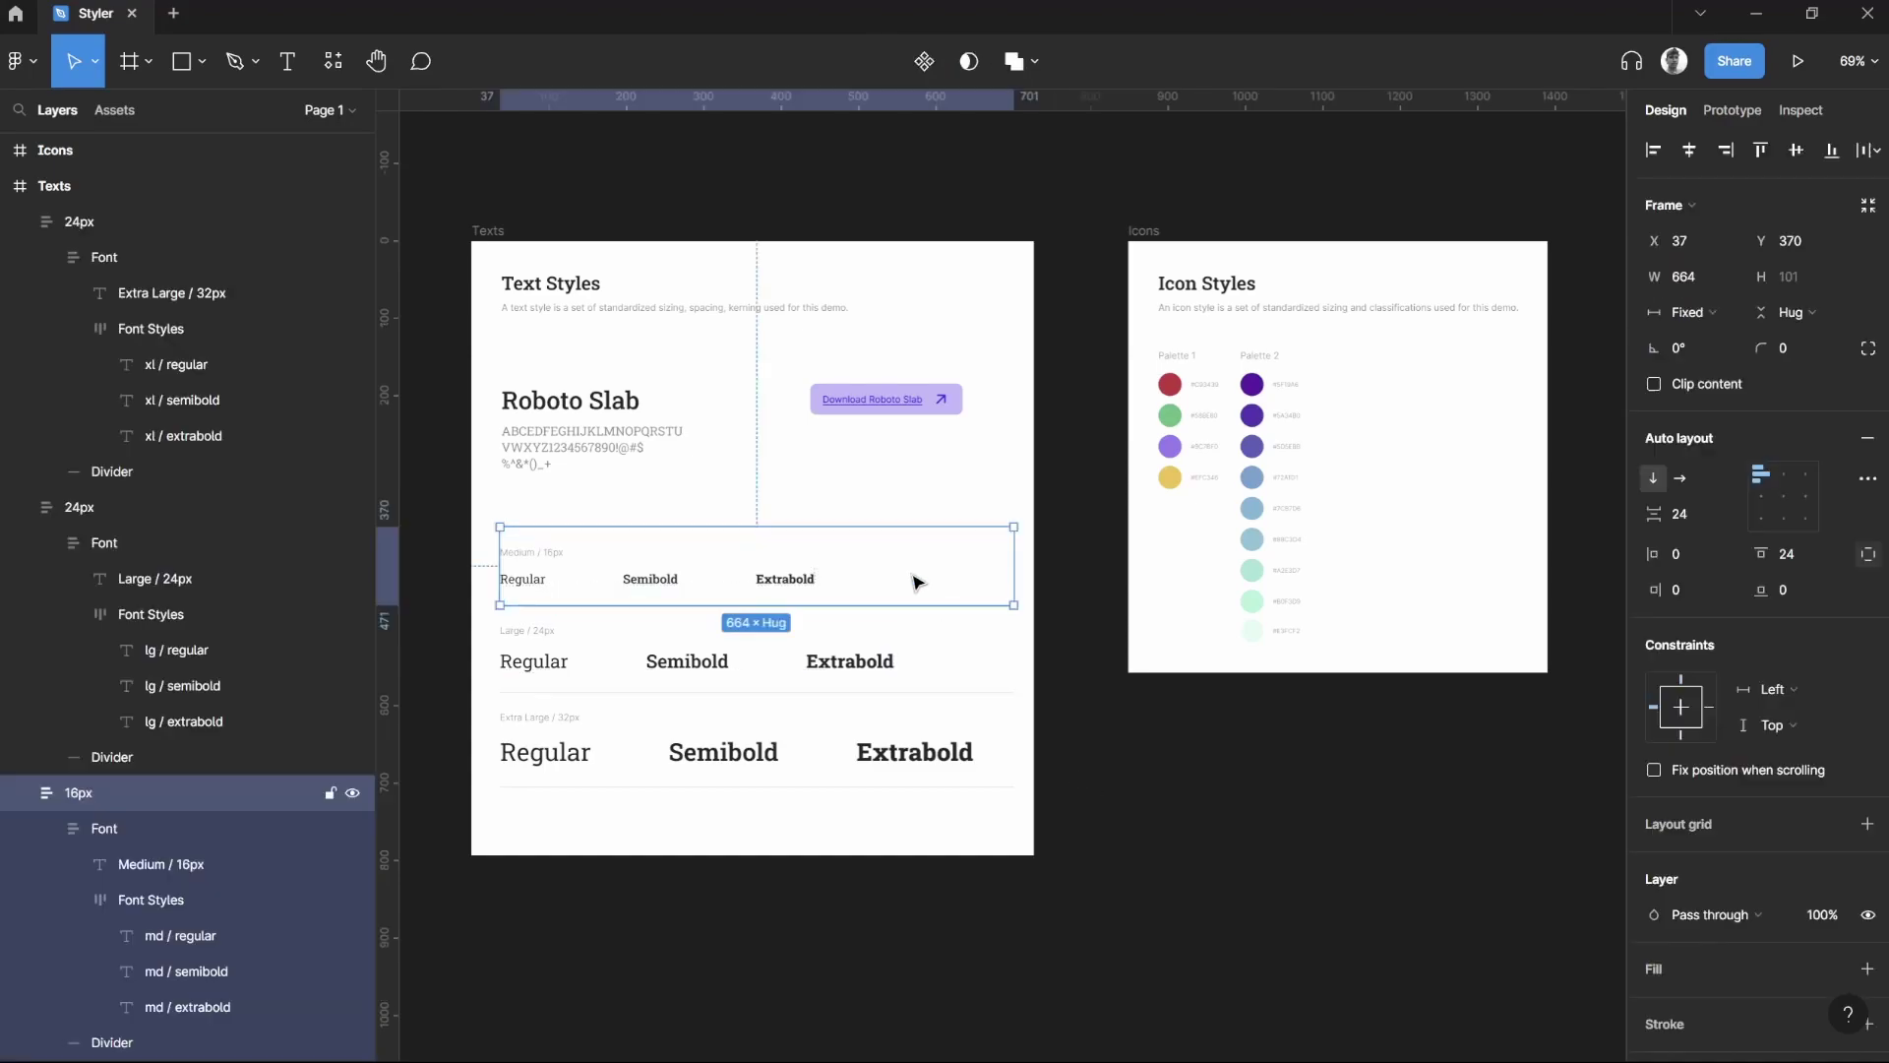
click(993, 667)
click(974, 754)
click(1261, 750)
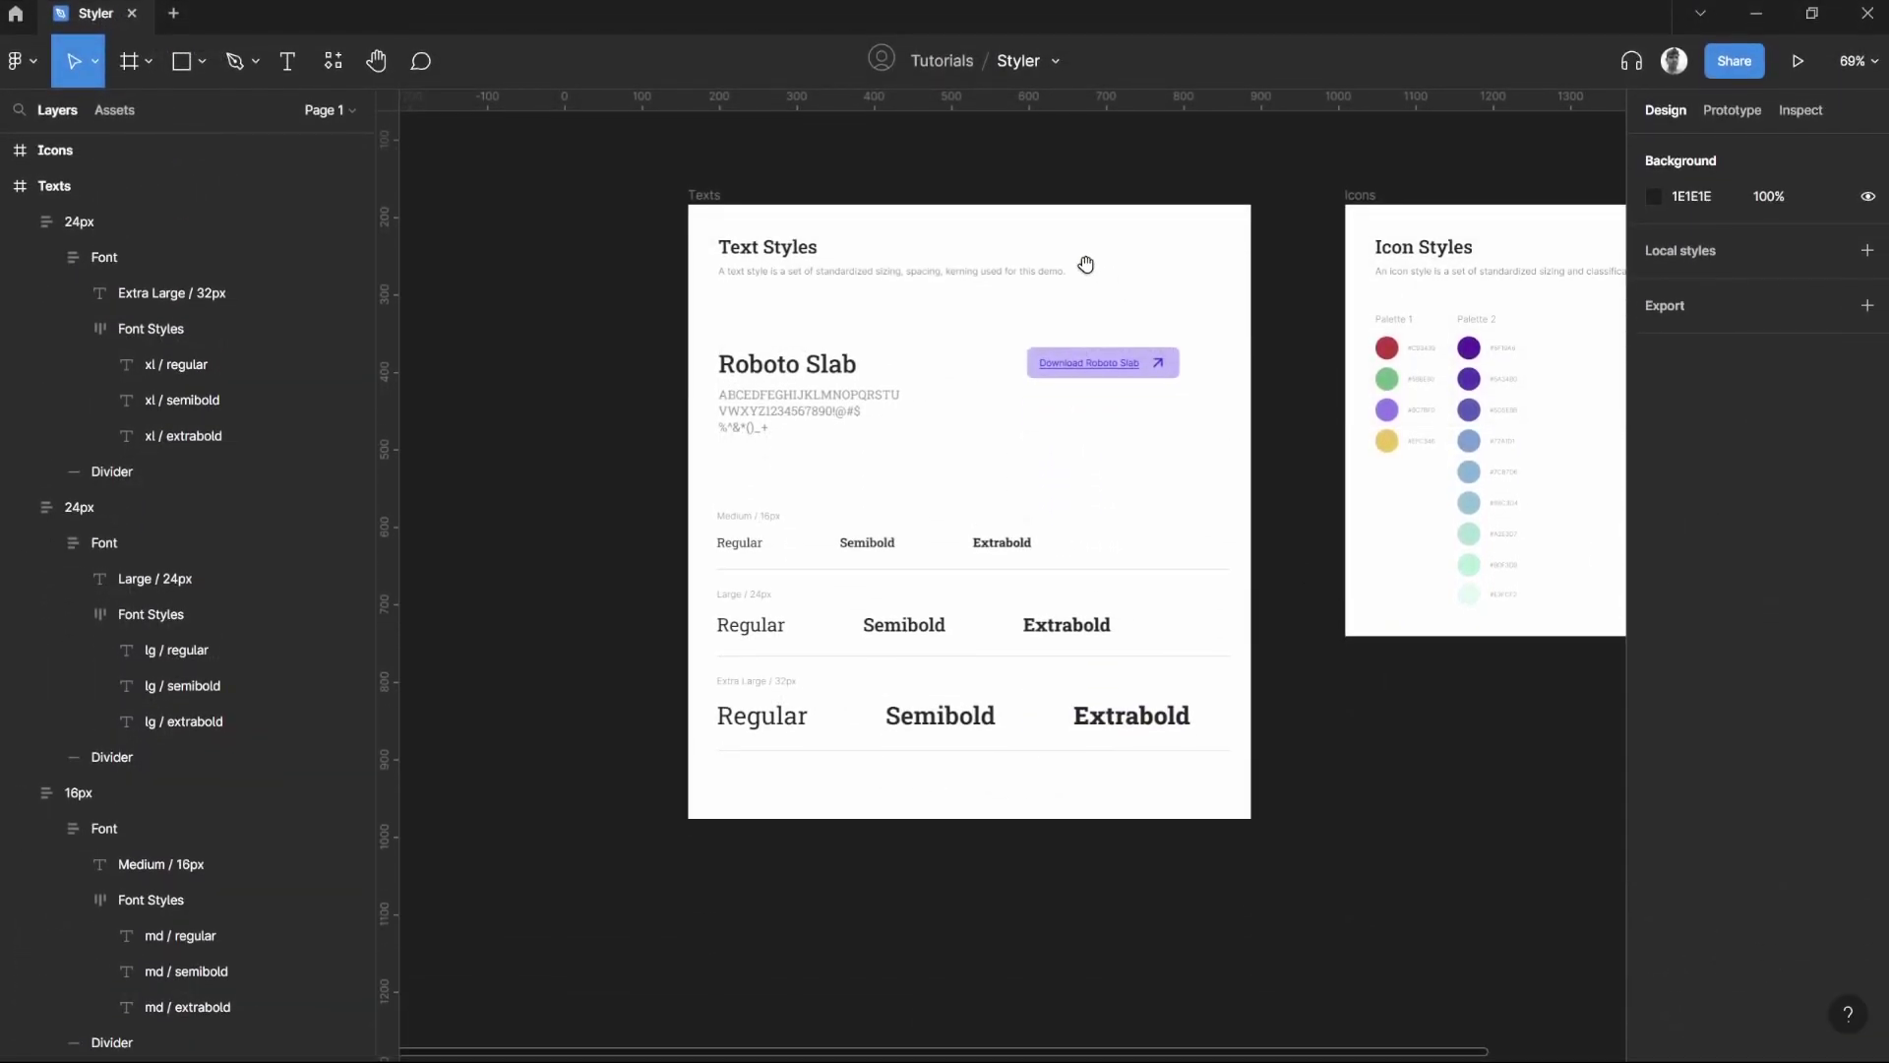
ctrl+scroll(865, 278, up, 5)
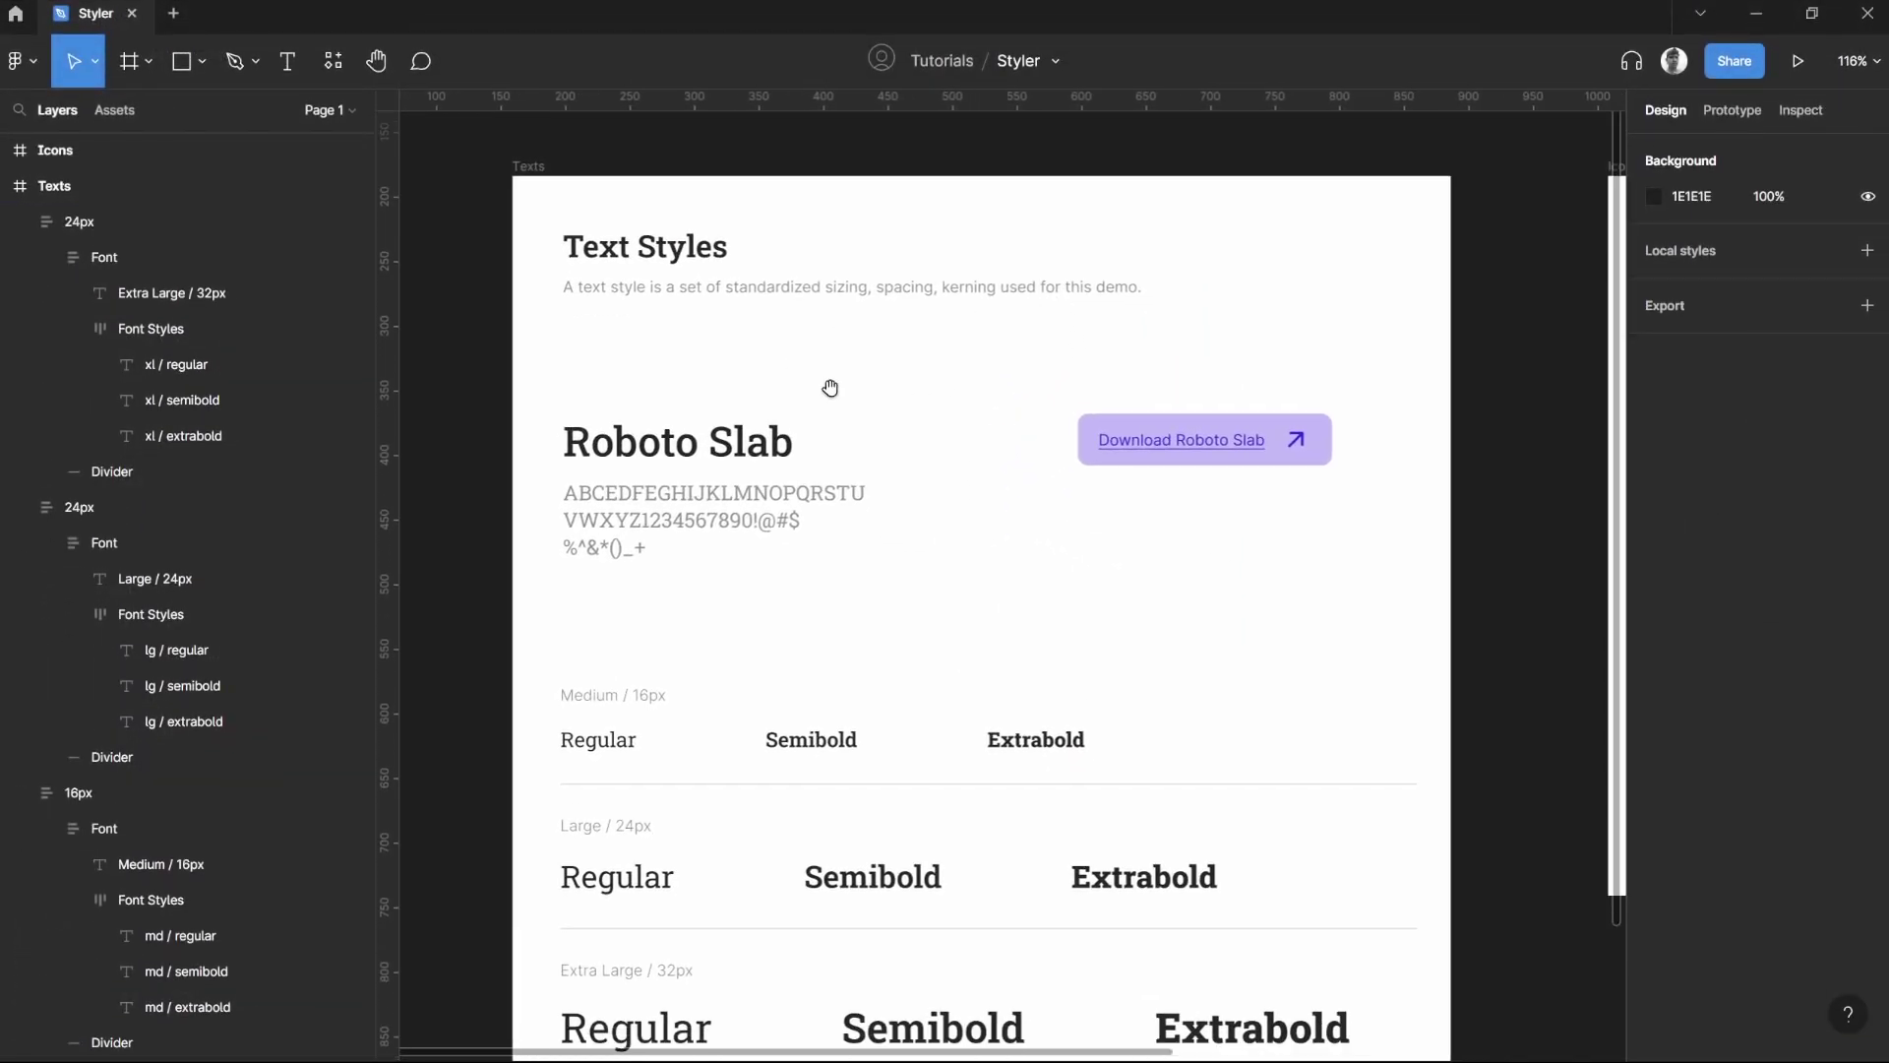
scroll(883, 415, down, 2)
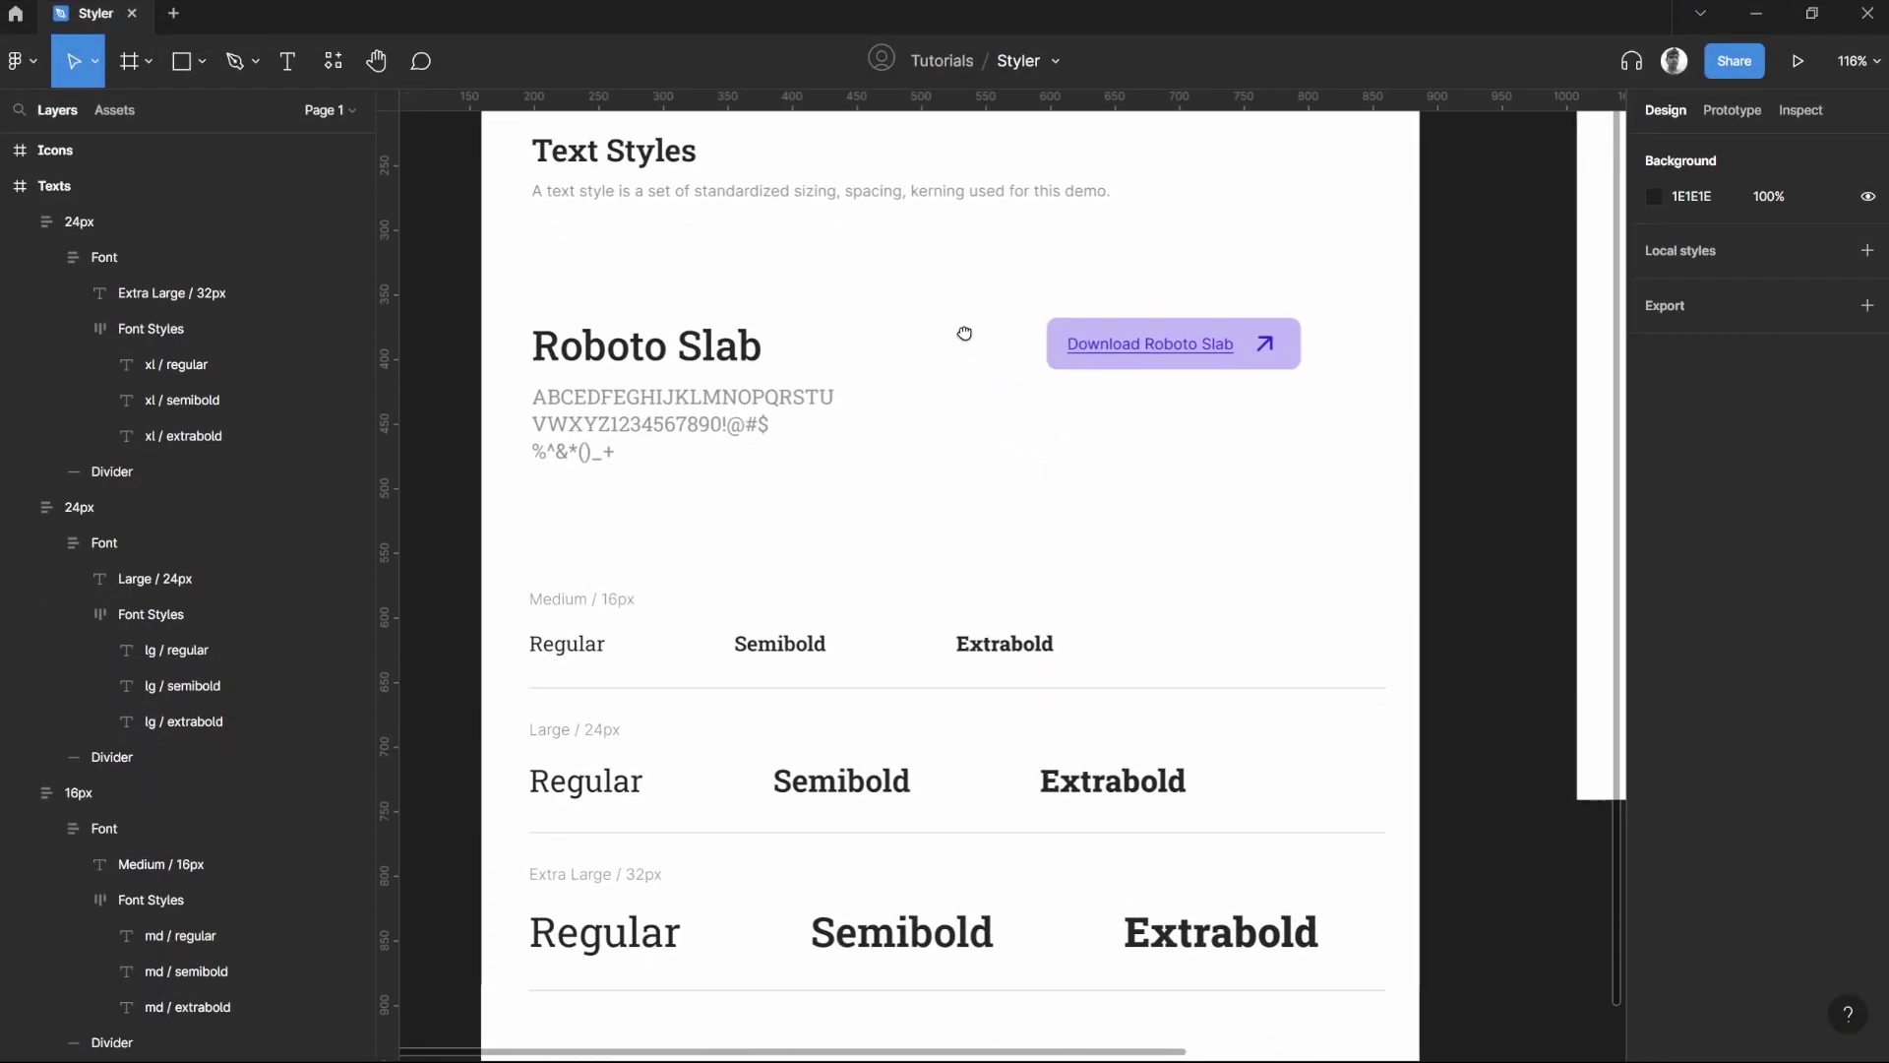
click(692, 337)
click(864, 489)
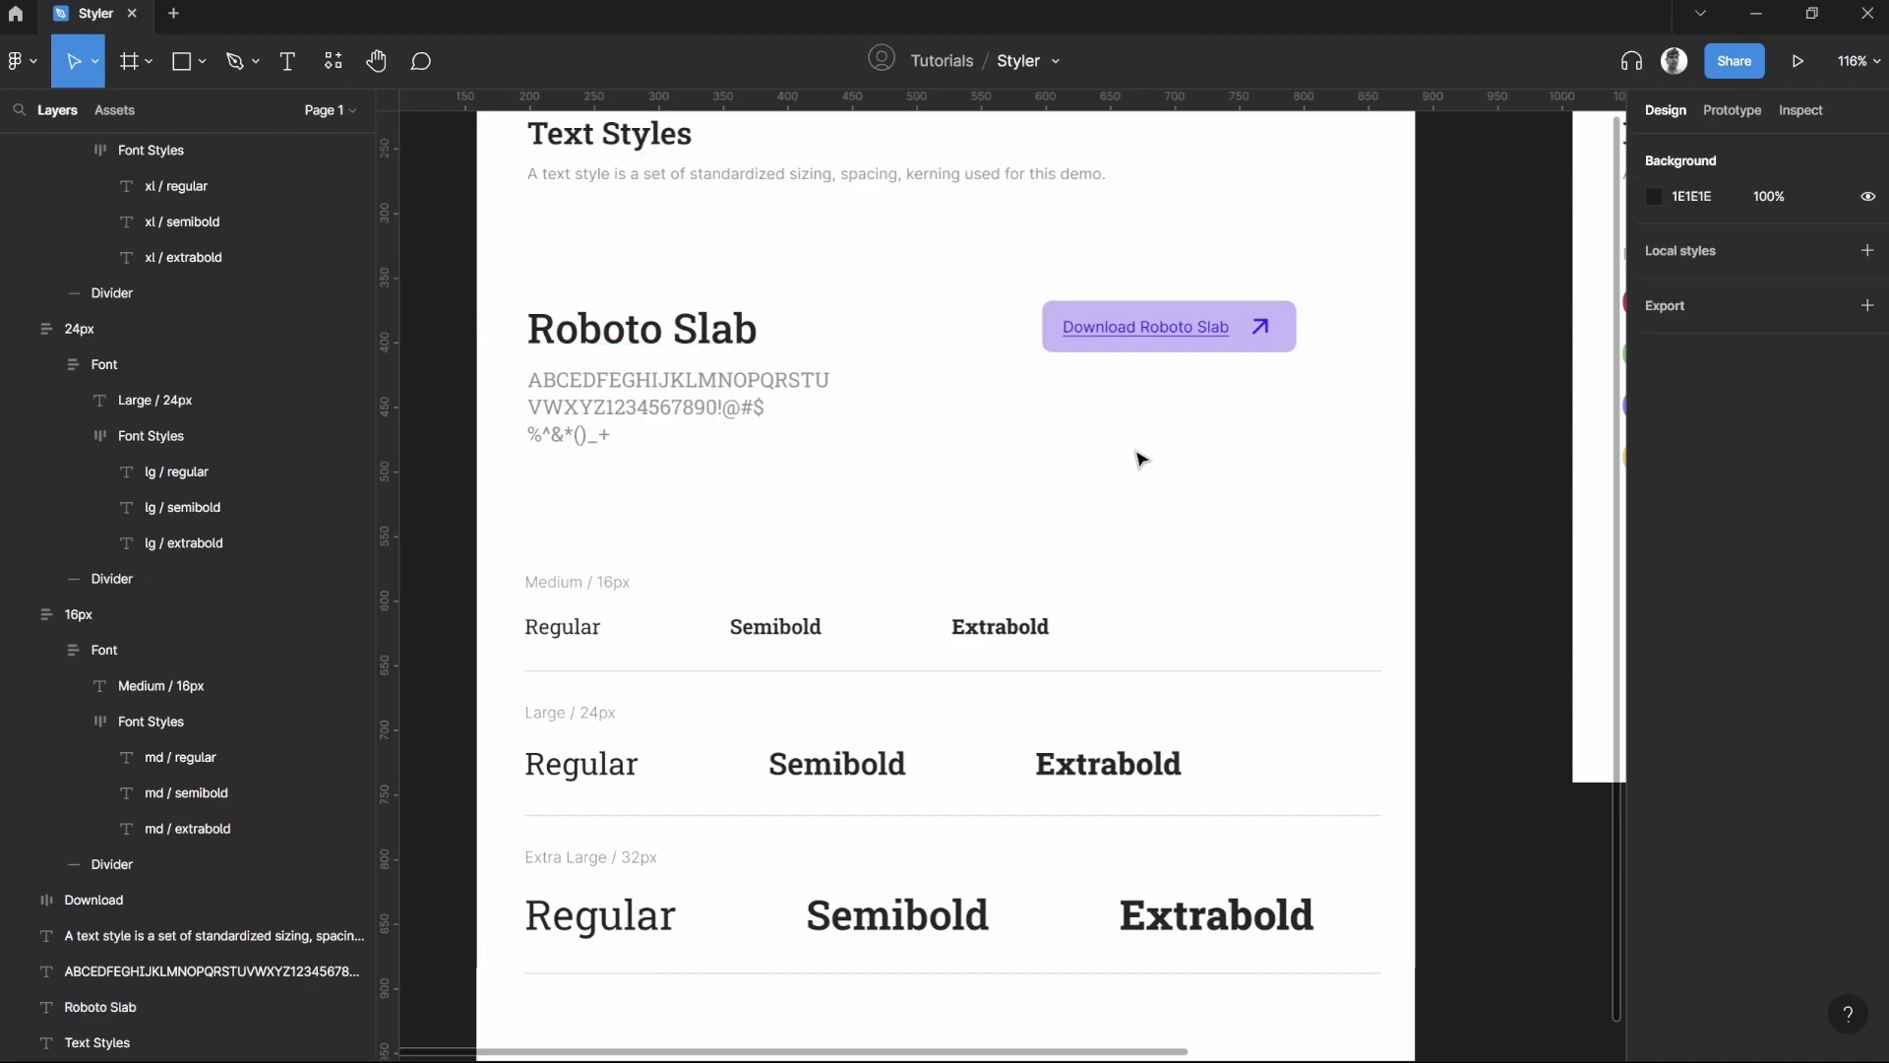
mouse_move(1122, 325)
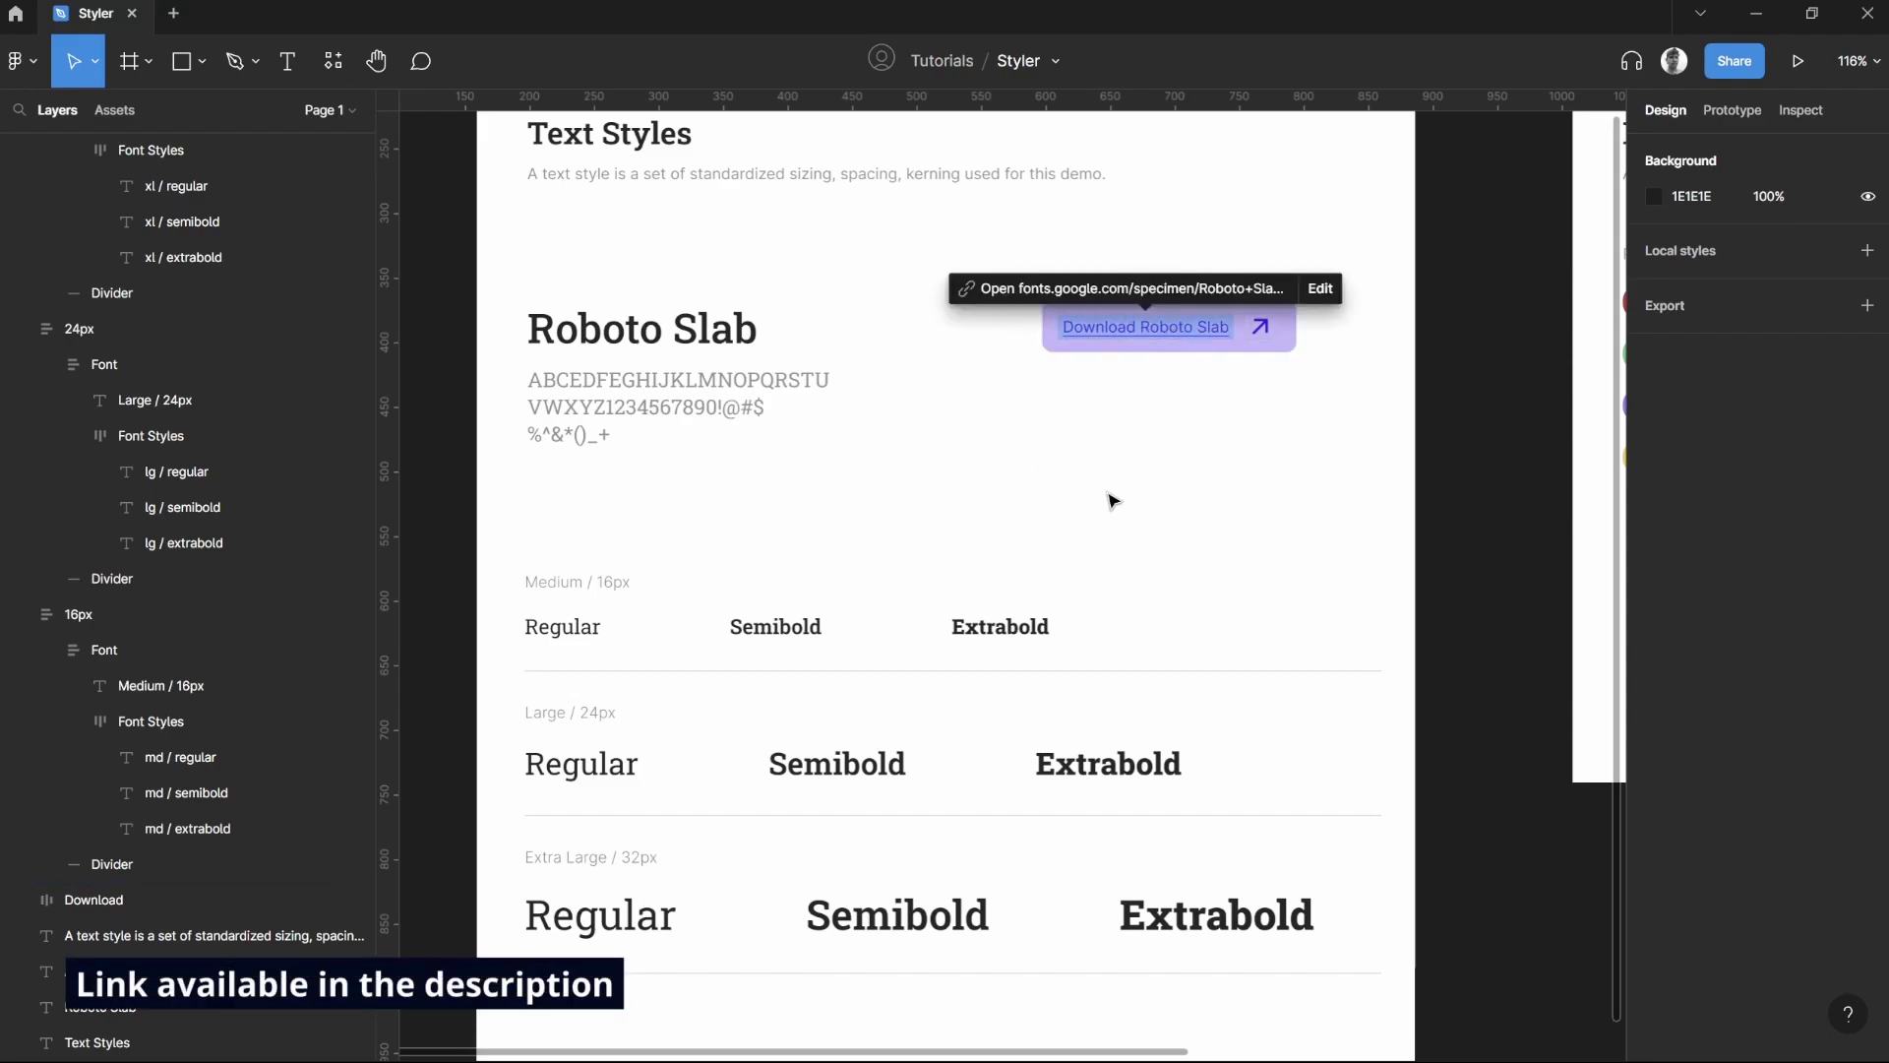
drag(1115, 595, 1111, 467)
scroll(704, 565, down, 2)
click(648, 405)
scroll(649, 405, up, 3)
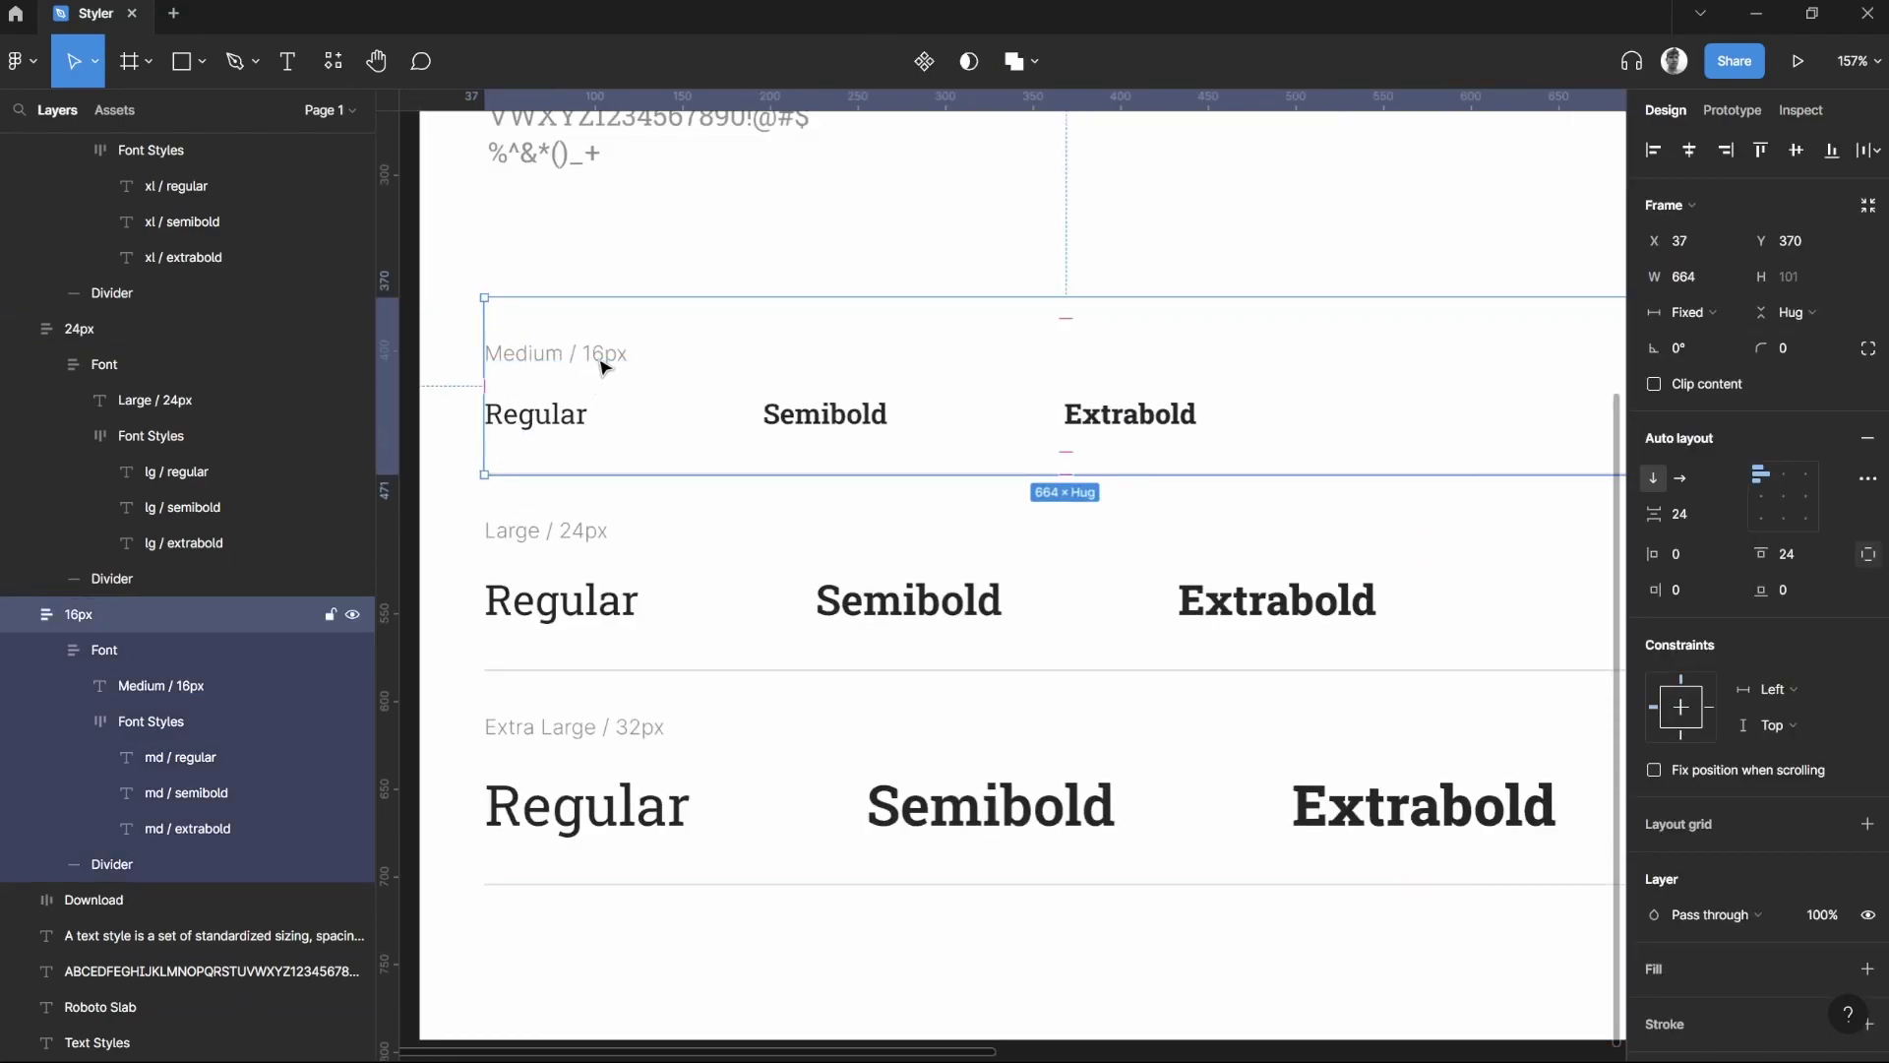
click(856, 228)
ctrl+click(570, 417)
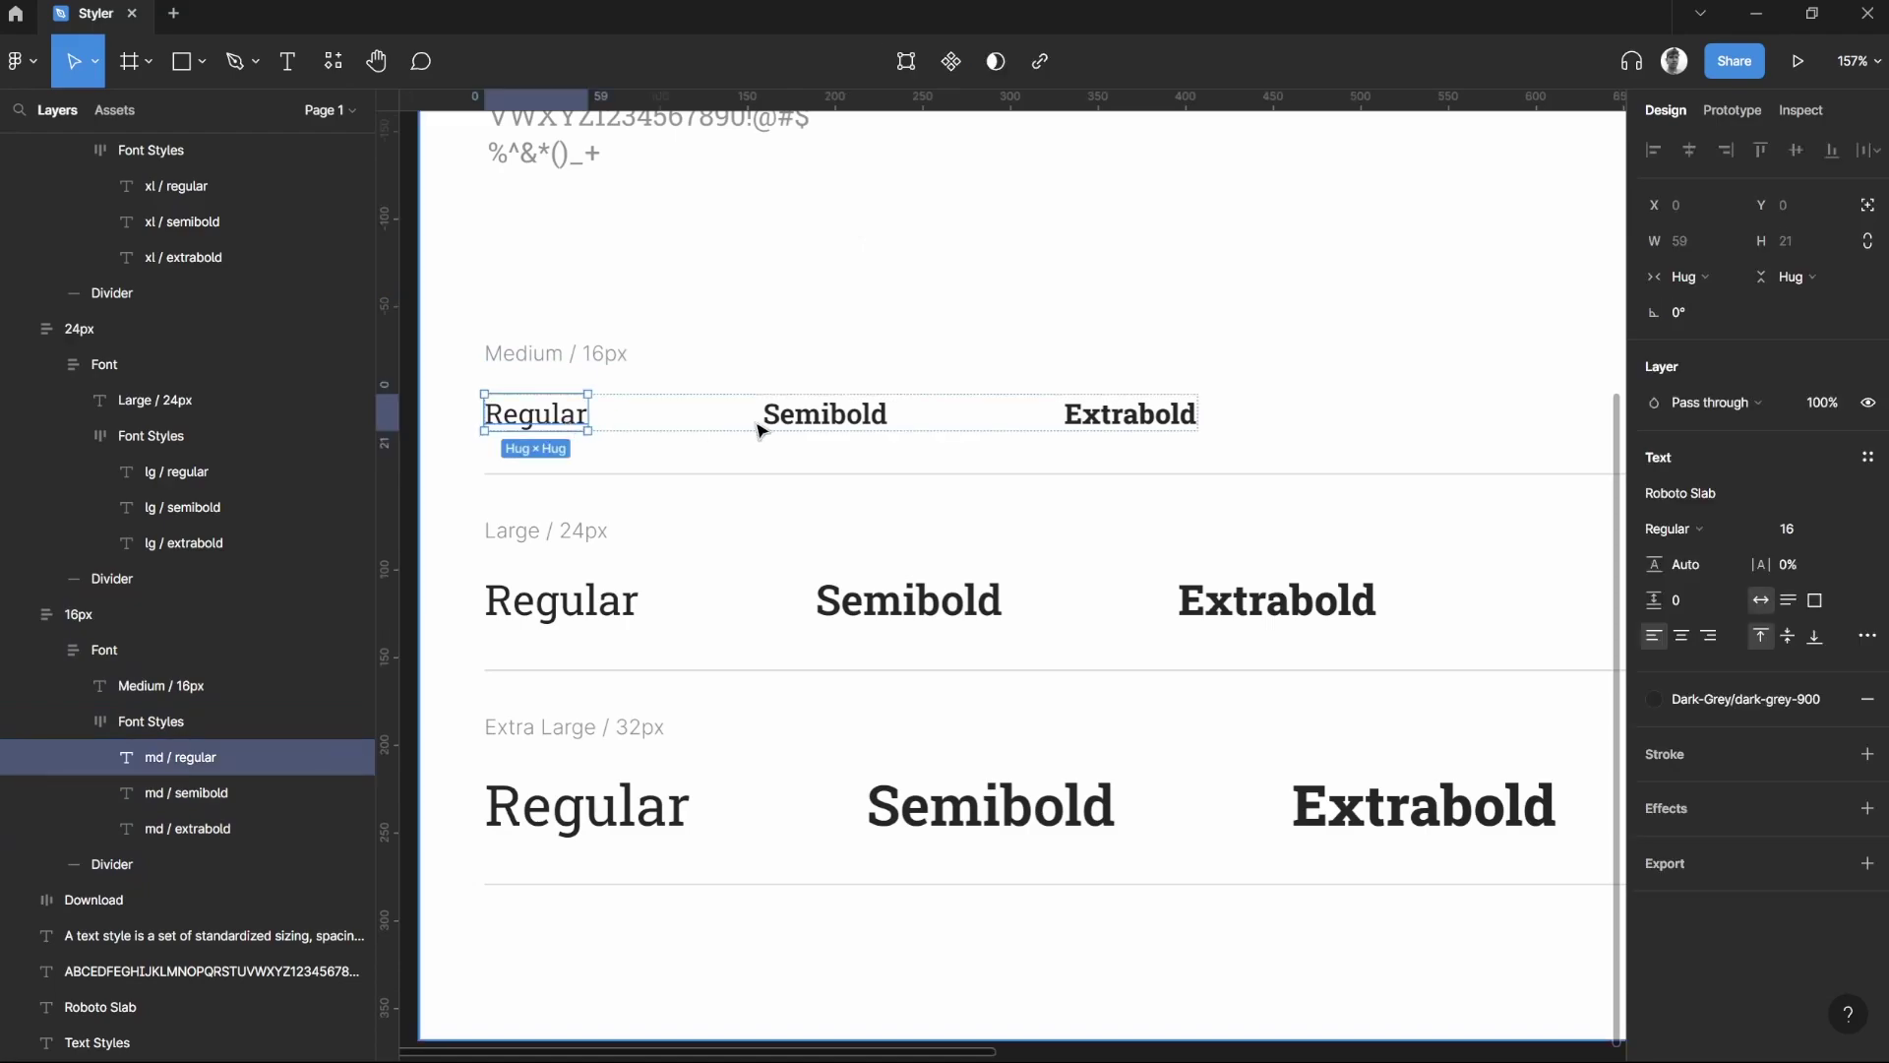
click(1068, 245)
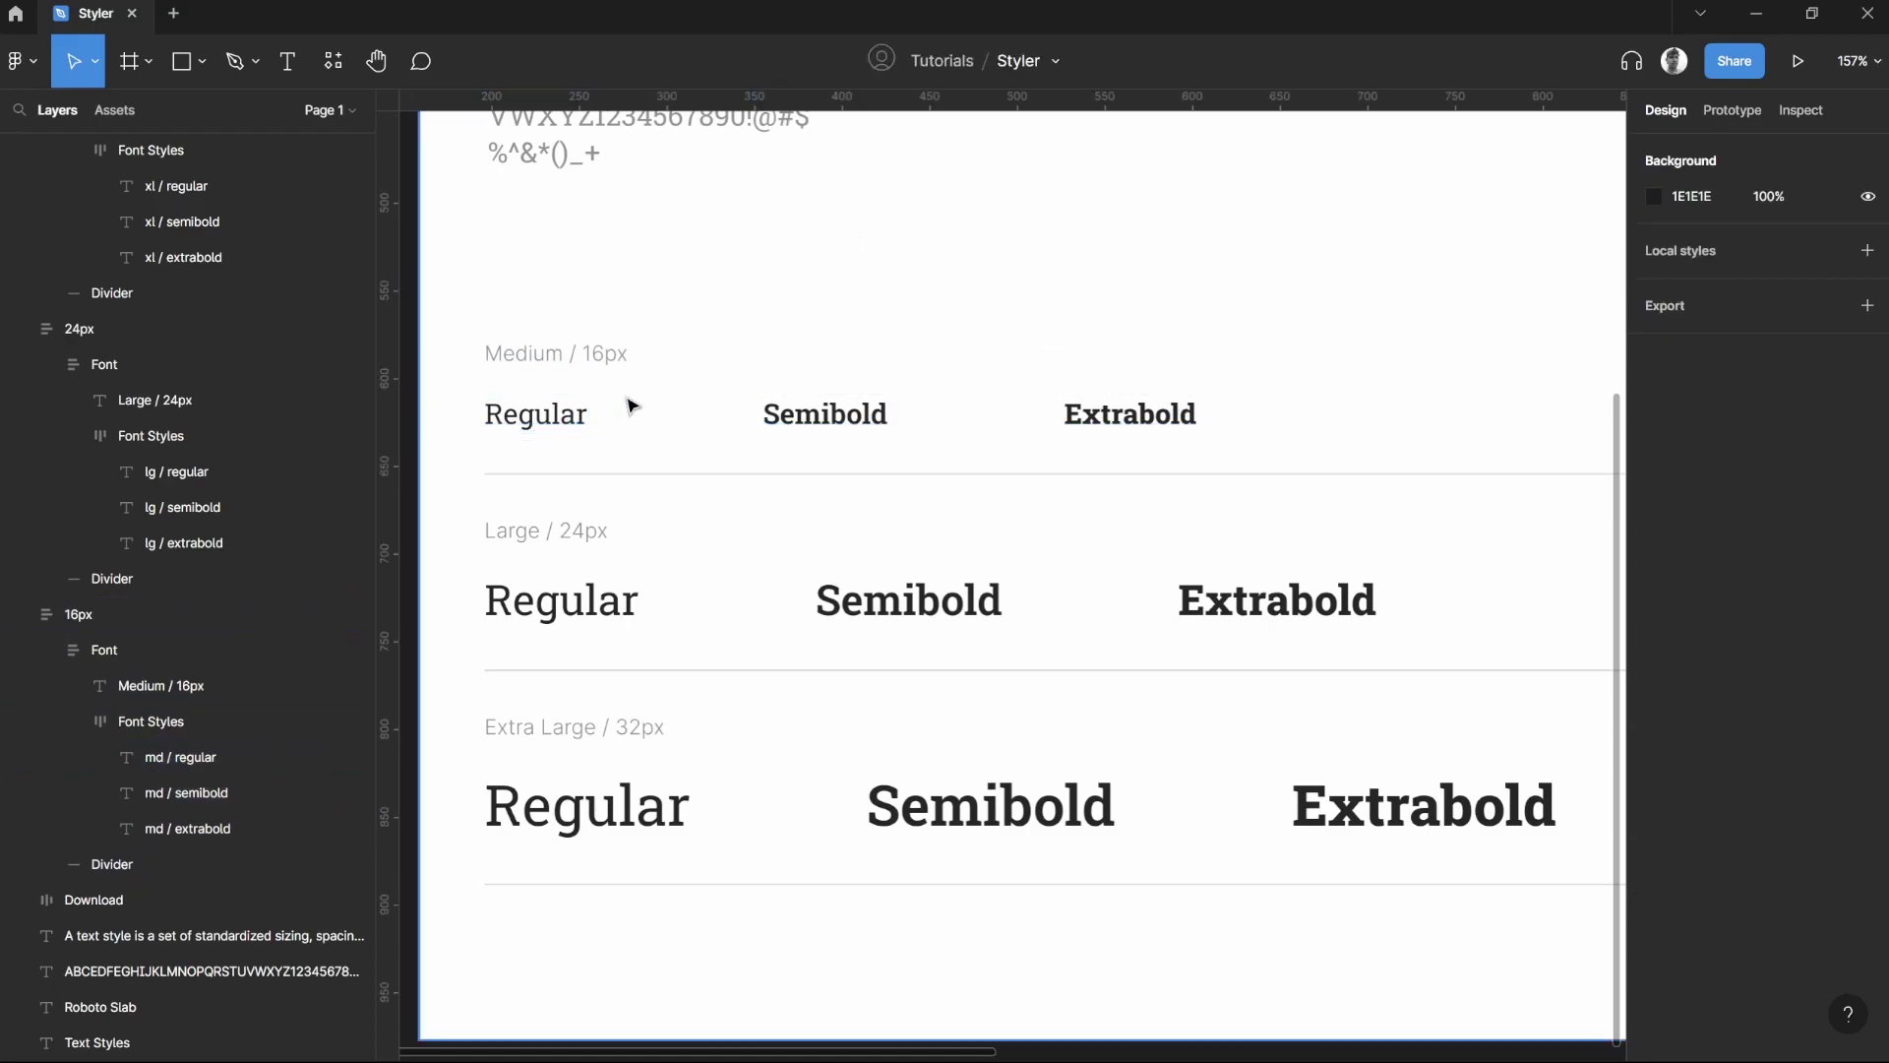
ctrl+click(575, 415)
click(858, 426)
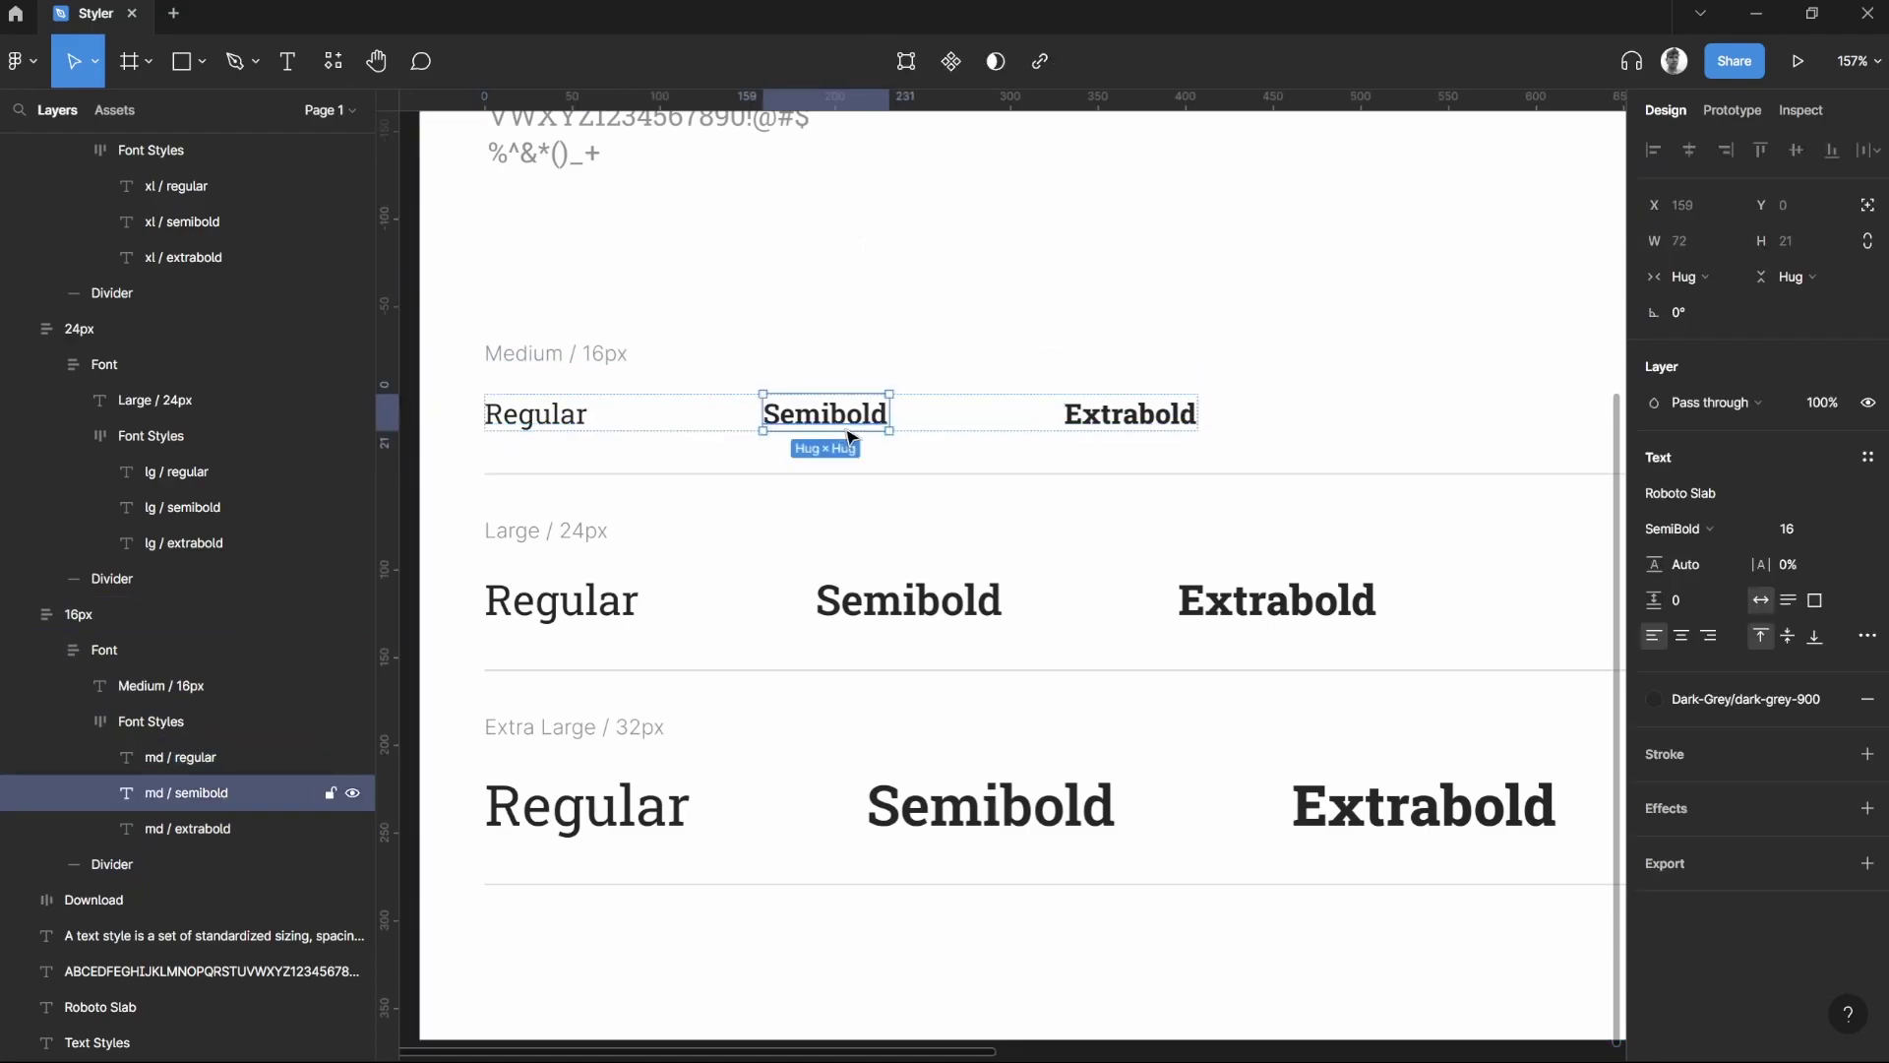
click(1166, 420)
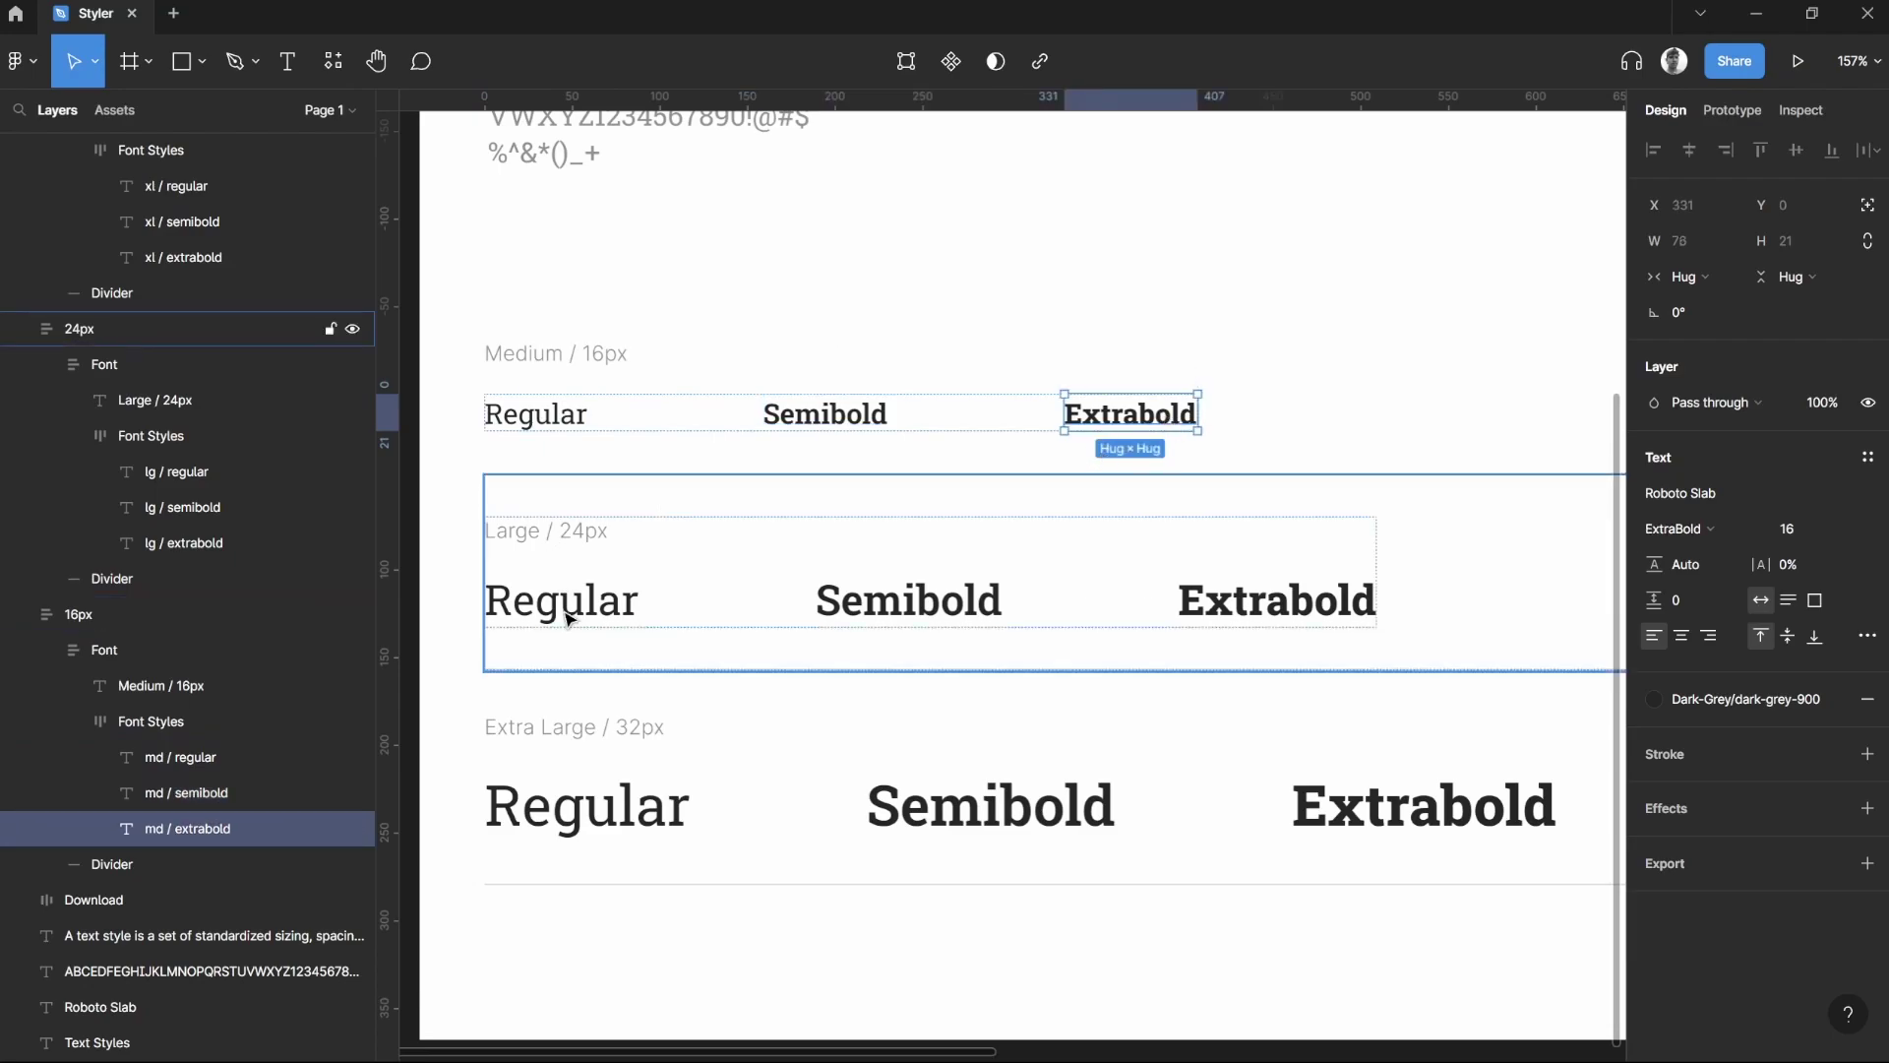
scroll(865, 548, down, 2)
click(795, 495)
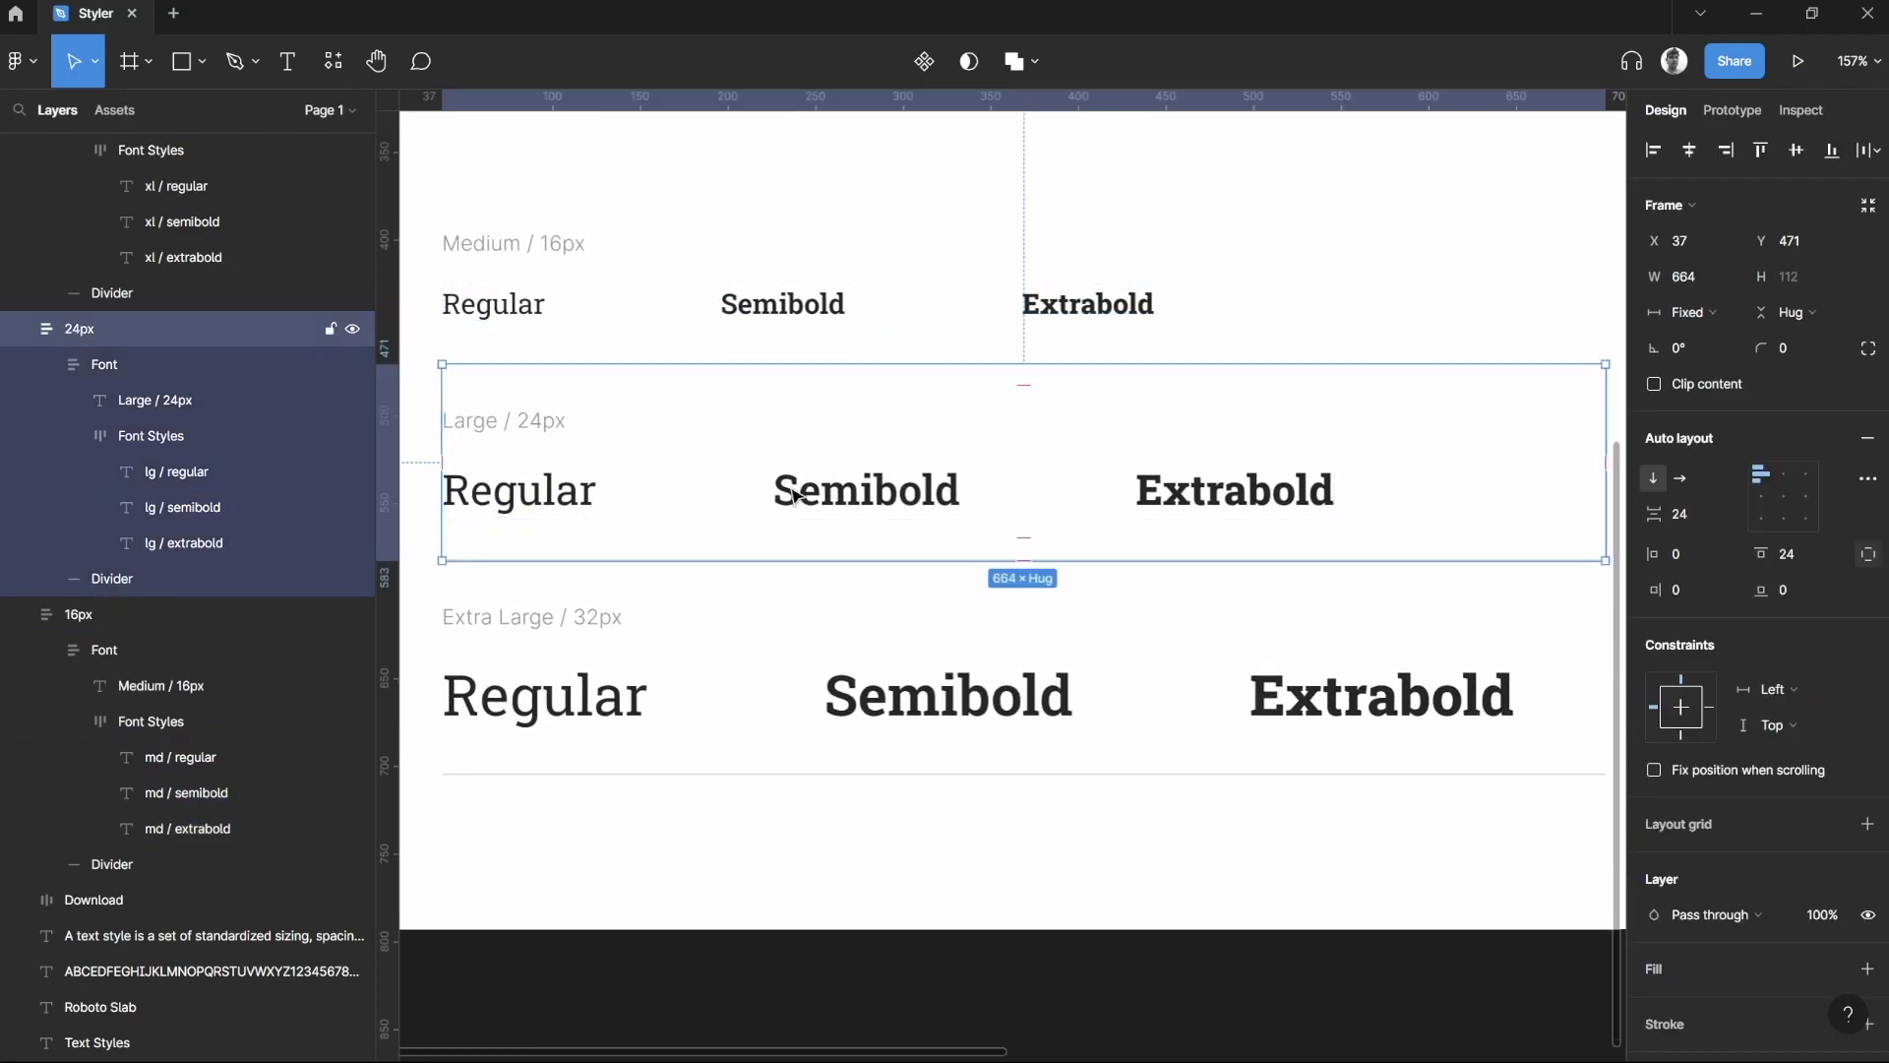
ctrl+click(561, 500)
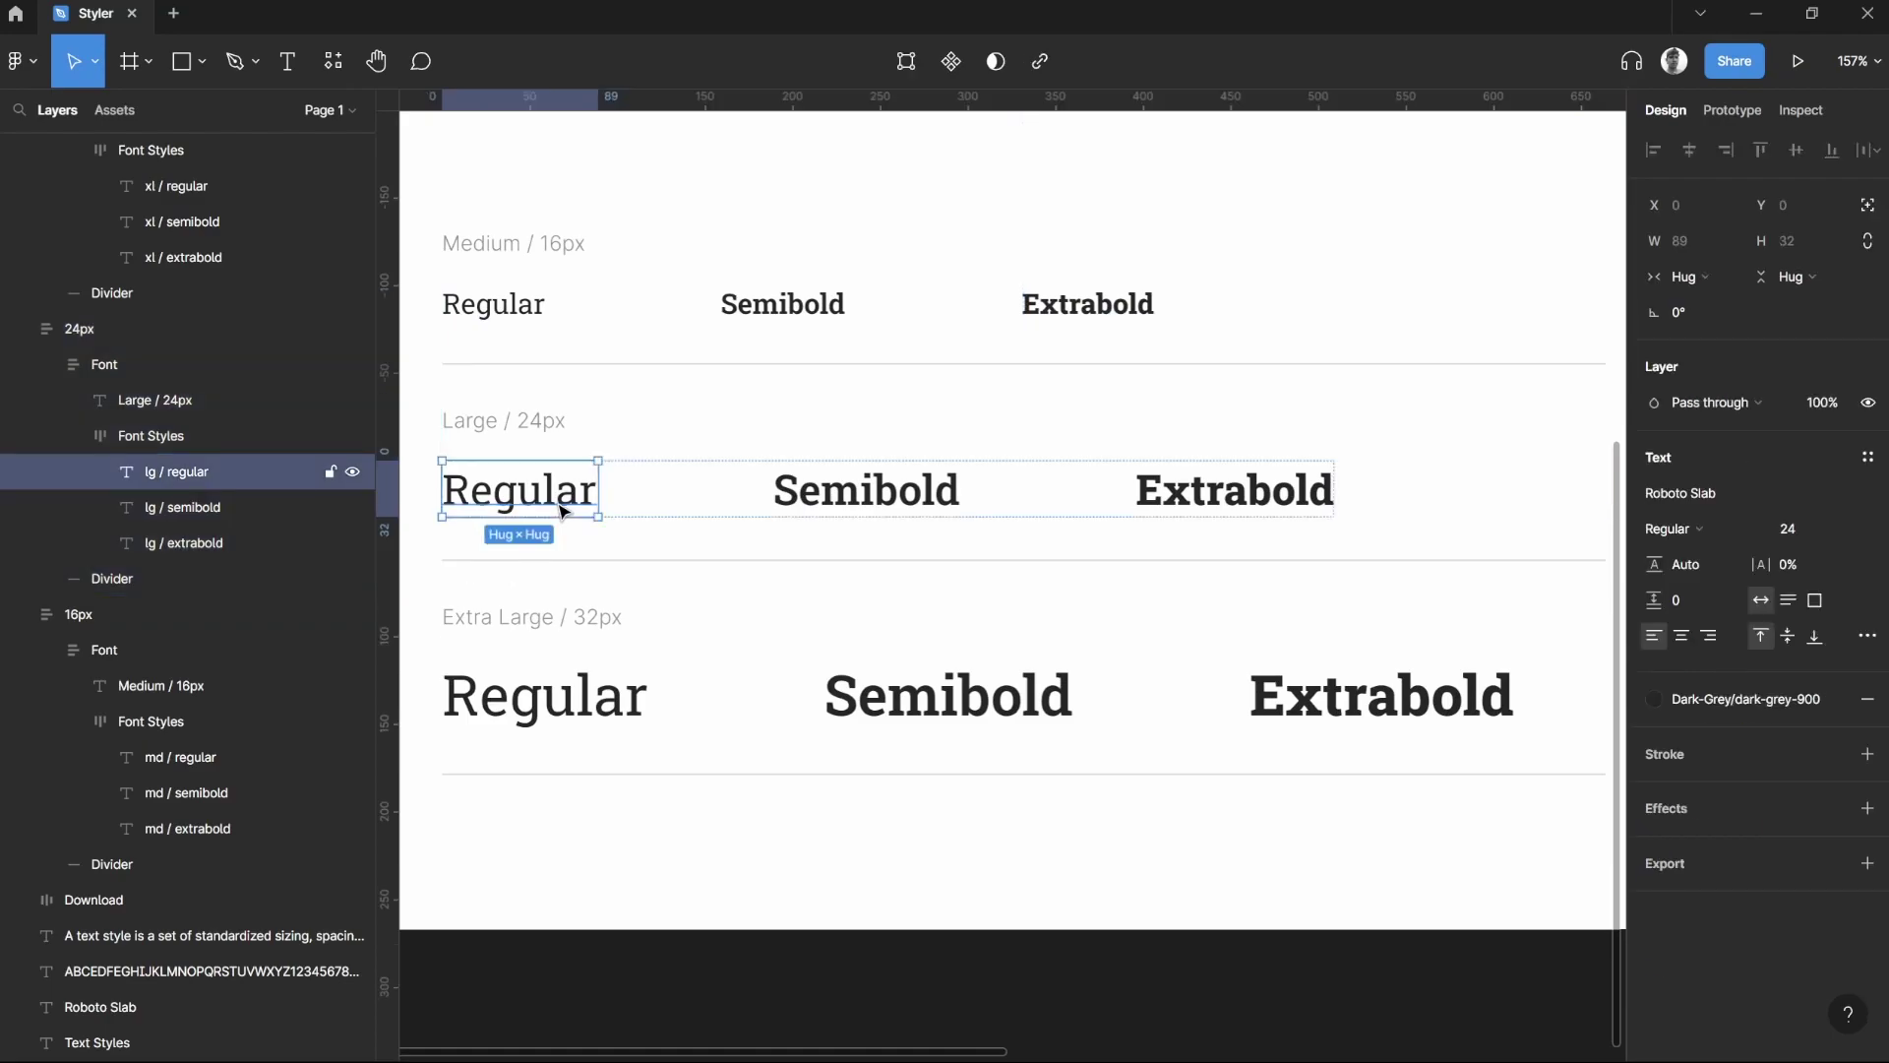
click(869, 860)
scroll(793, 662, down, 2)
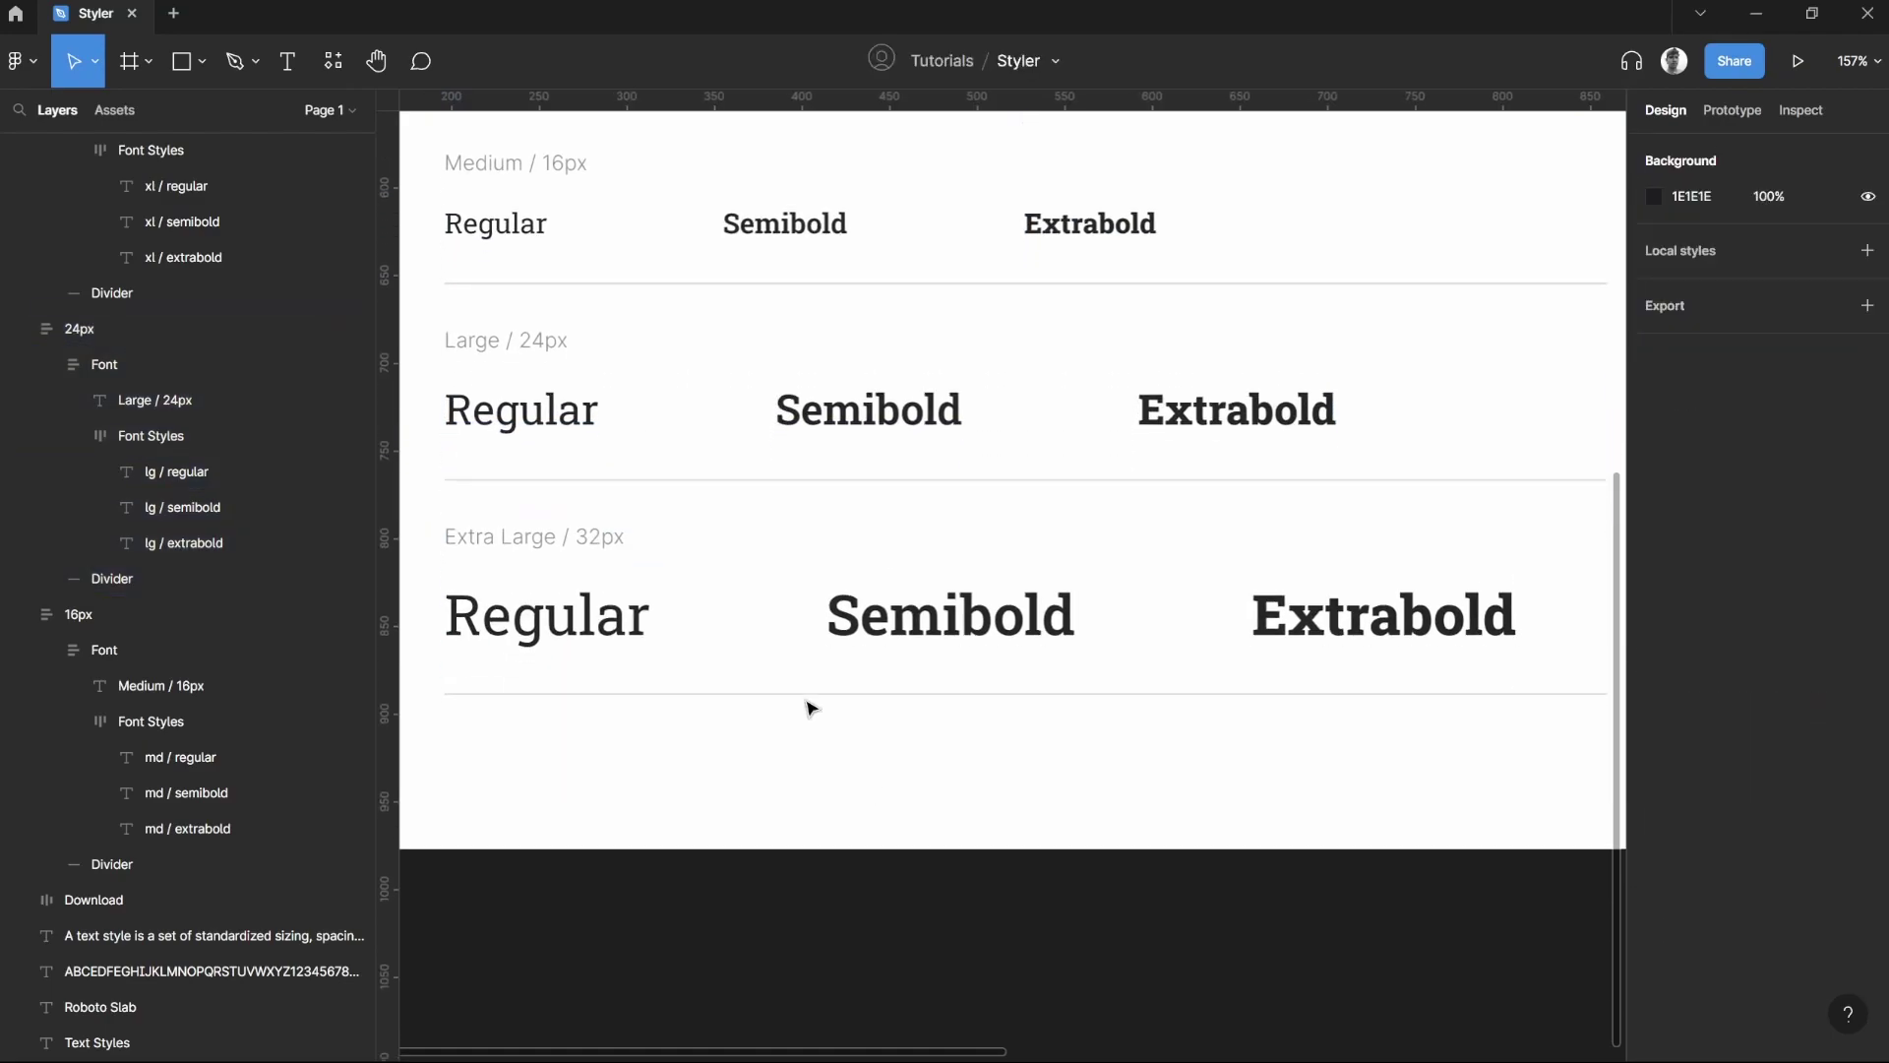
click(748, 544)
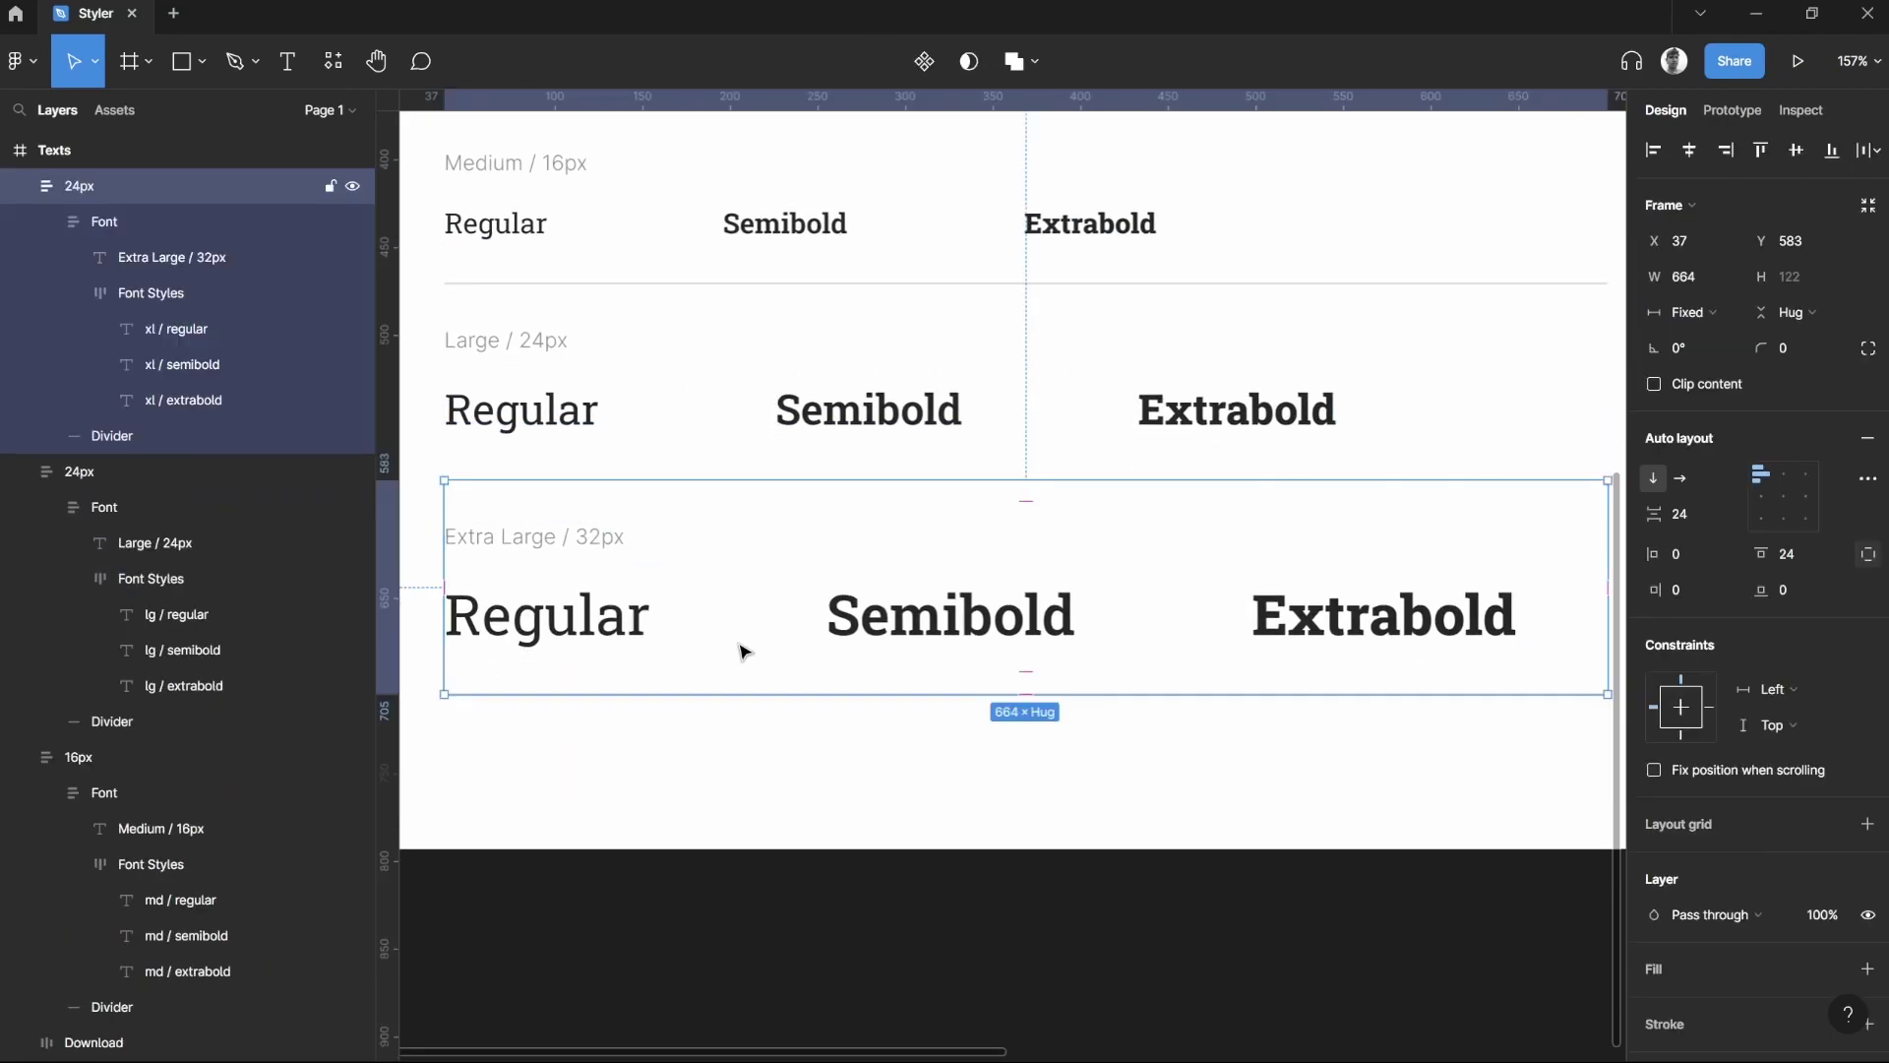
click(709, 730)
ctrl+click(607, 625)
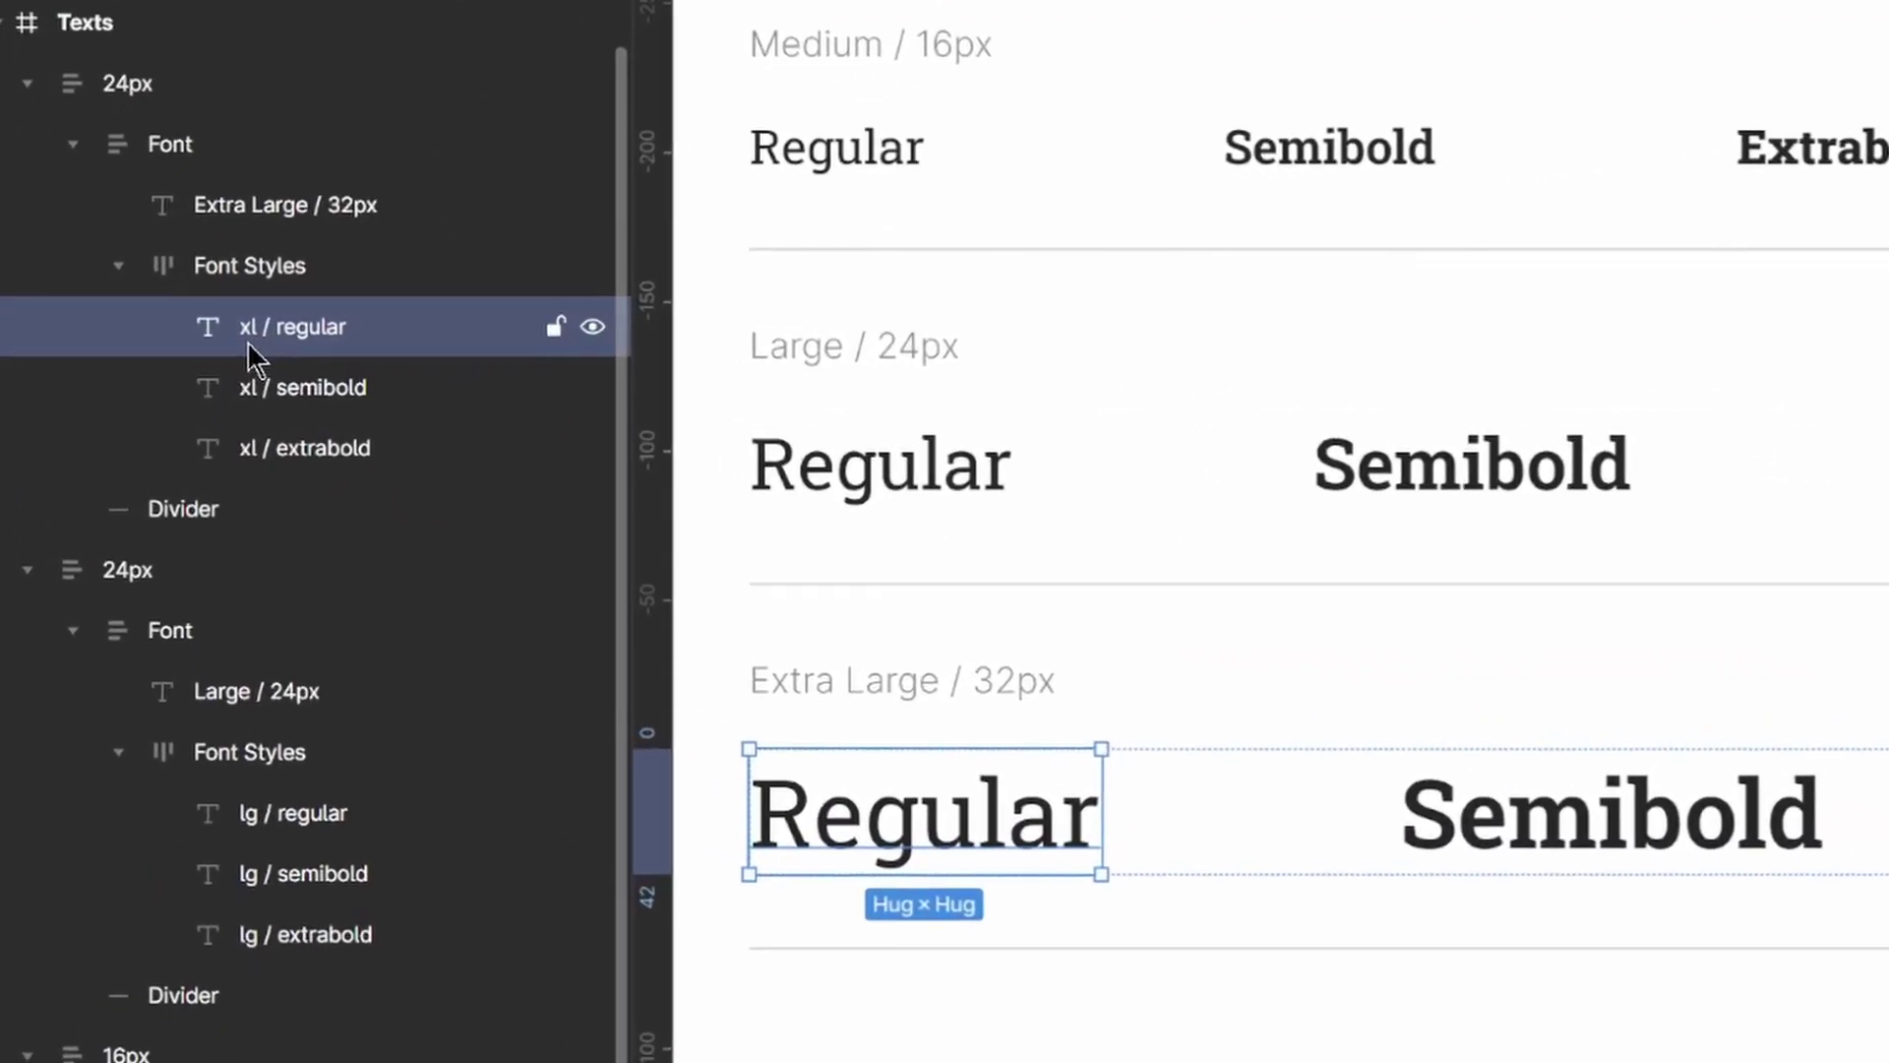
click(334, 395)
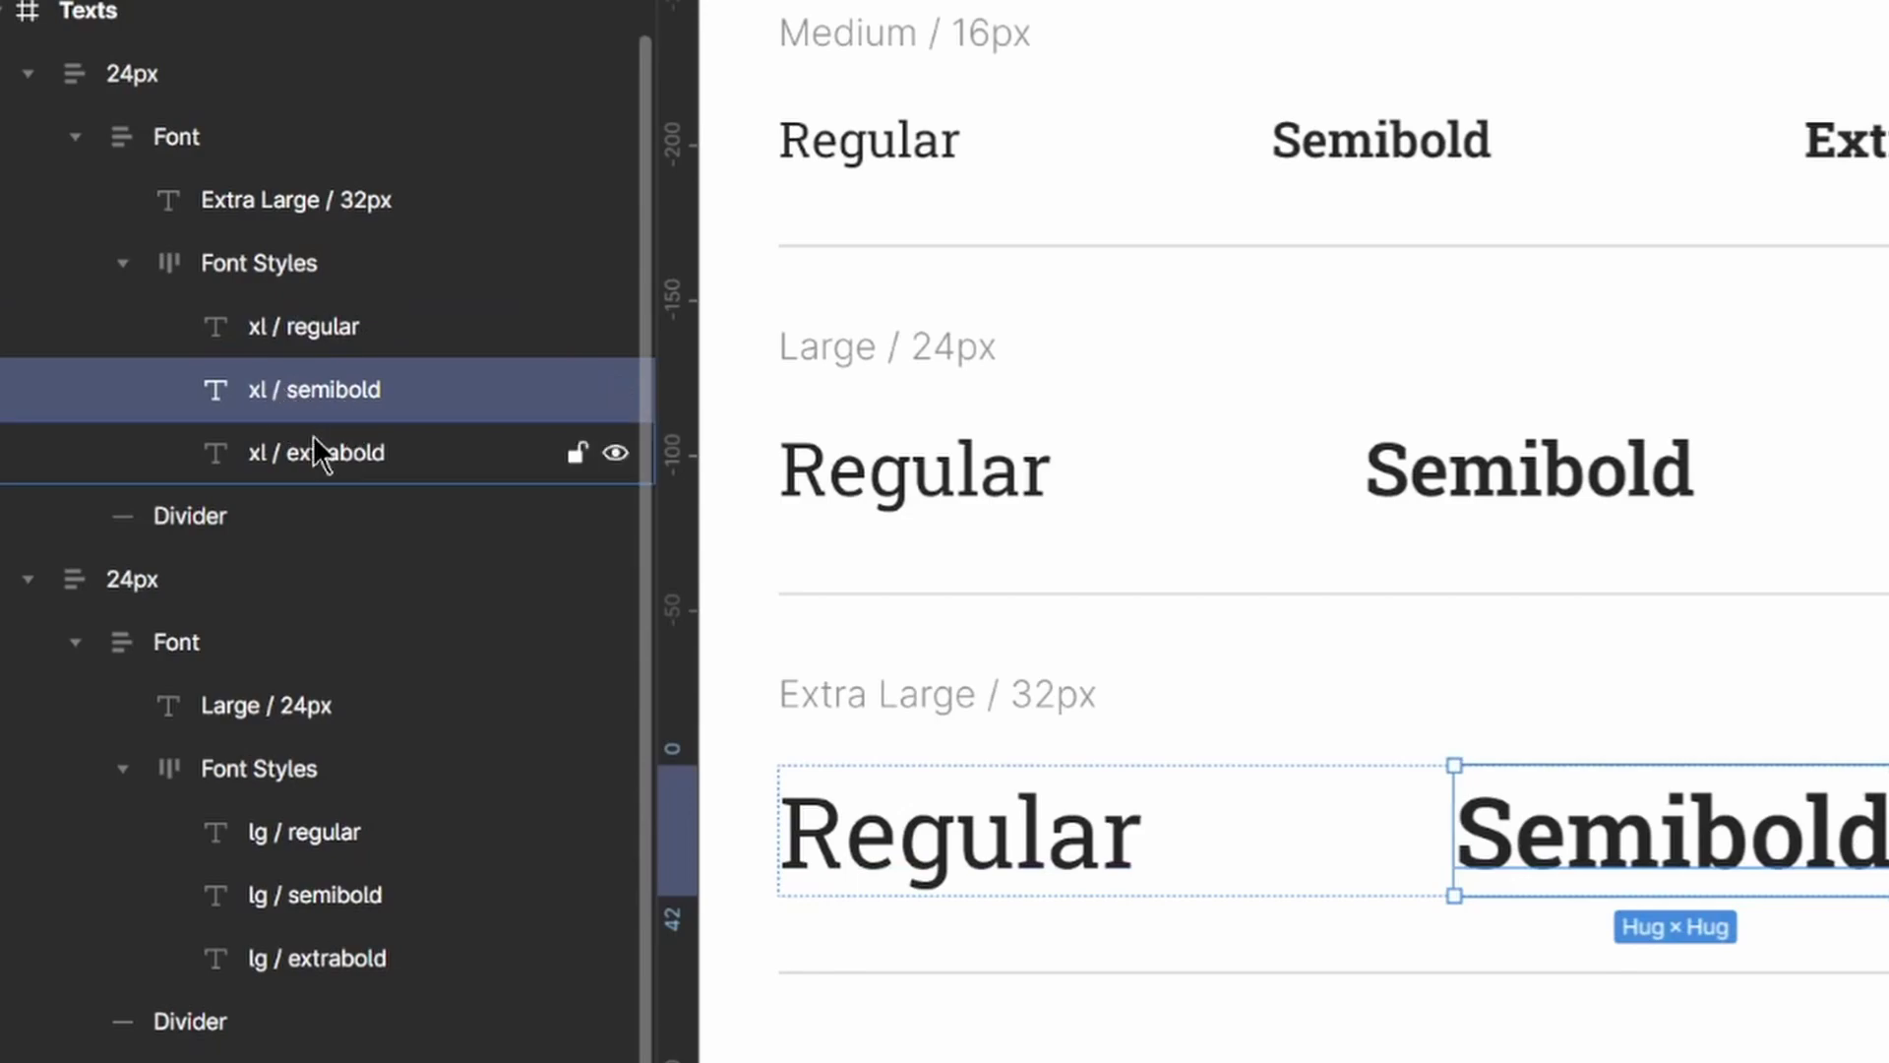
click(322, 465)
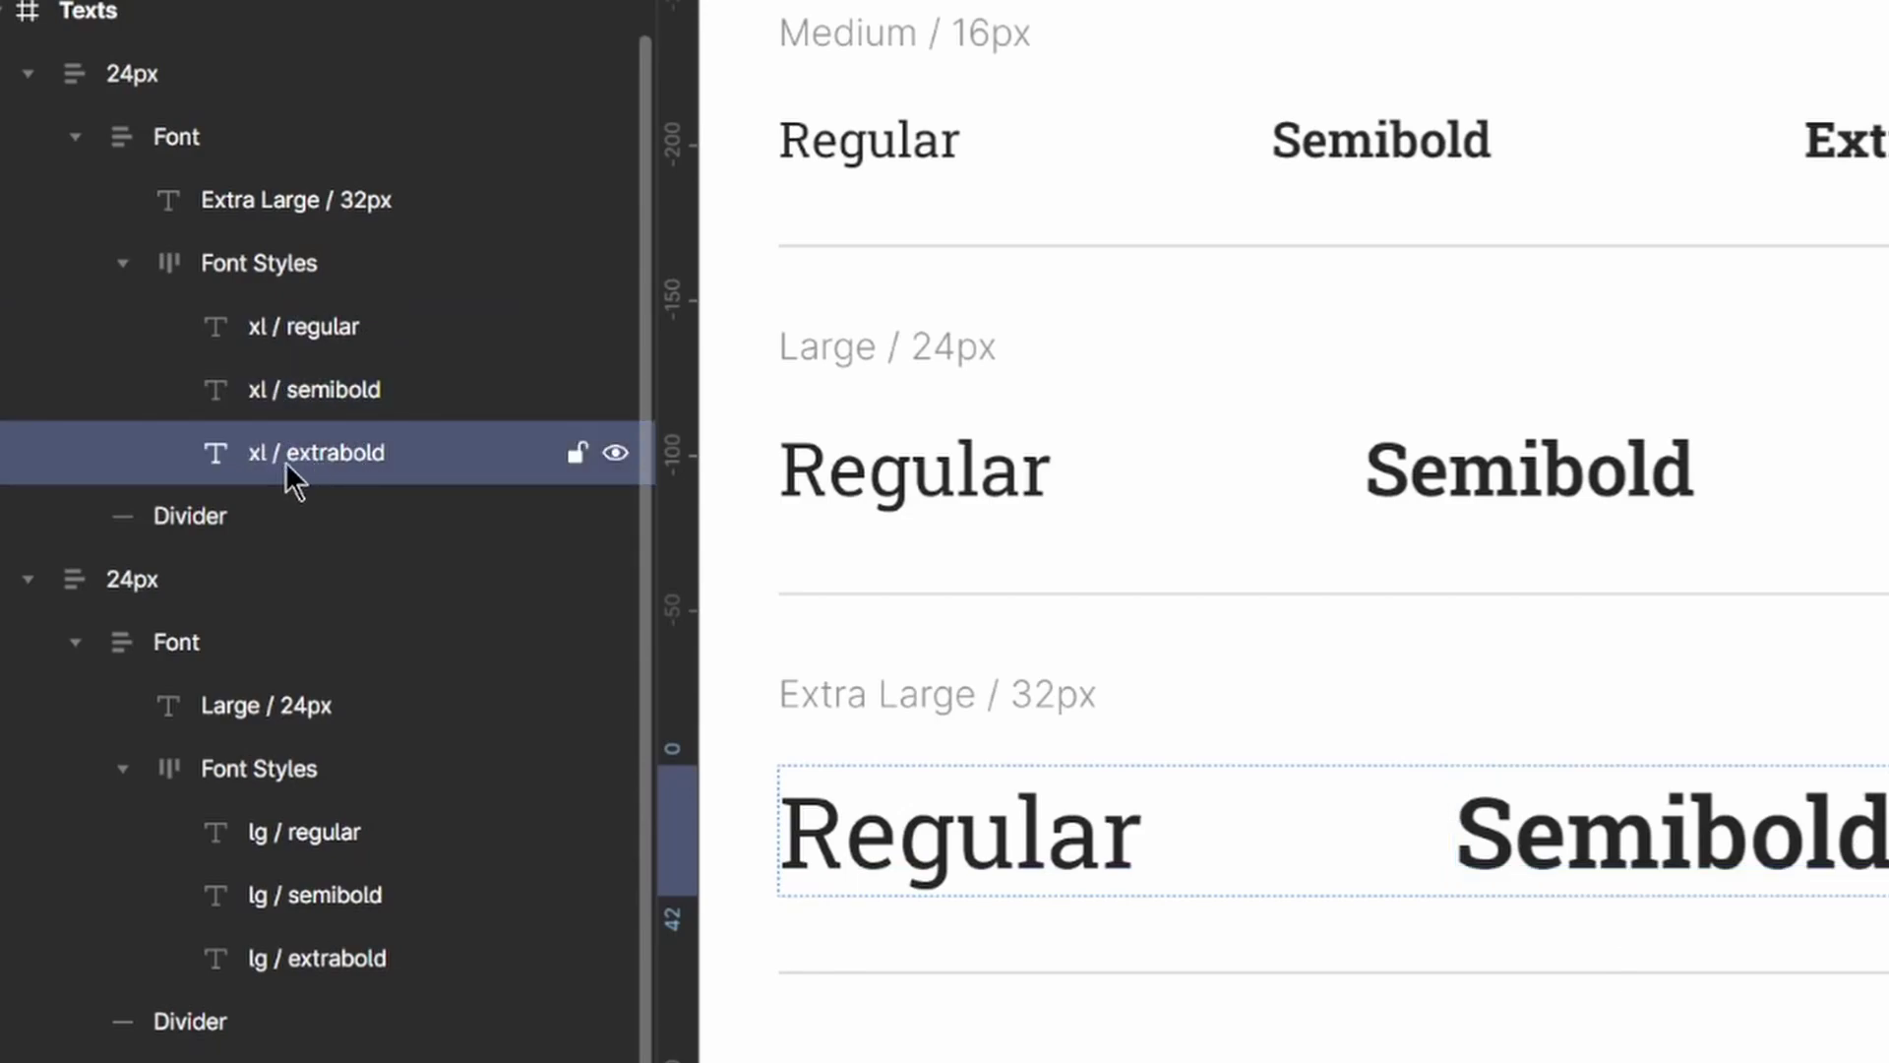
click(994, 480)
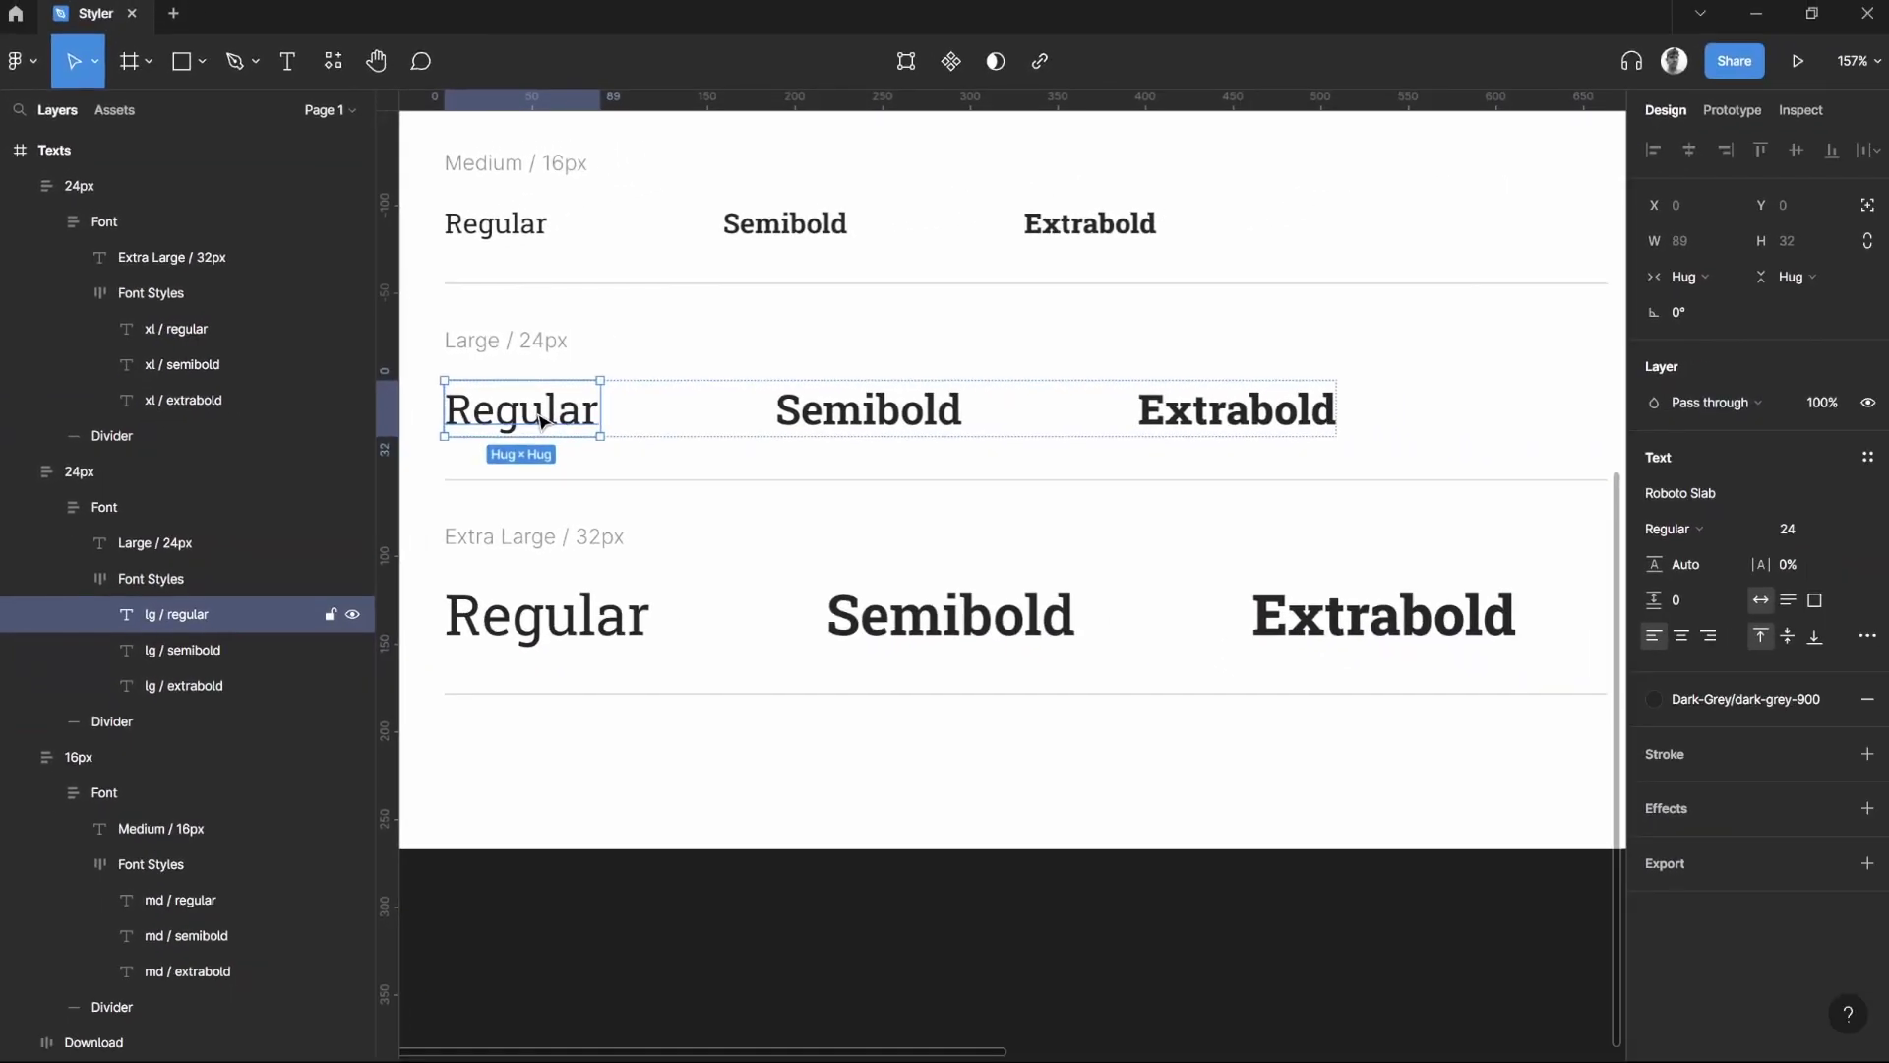
click(846, 411)
click(1181, 411)
click(1070, 228)
click(787, 224)
click(540, 234)
scroll(1037, 489, down, 5)
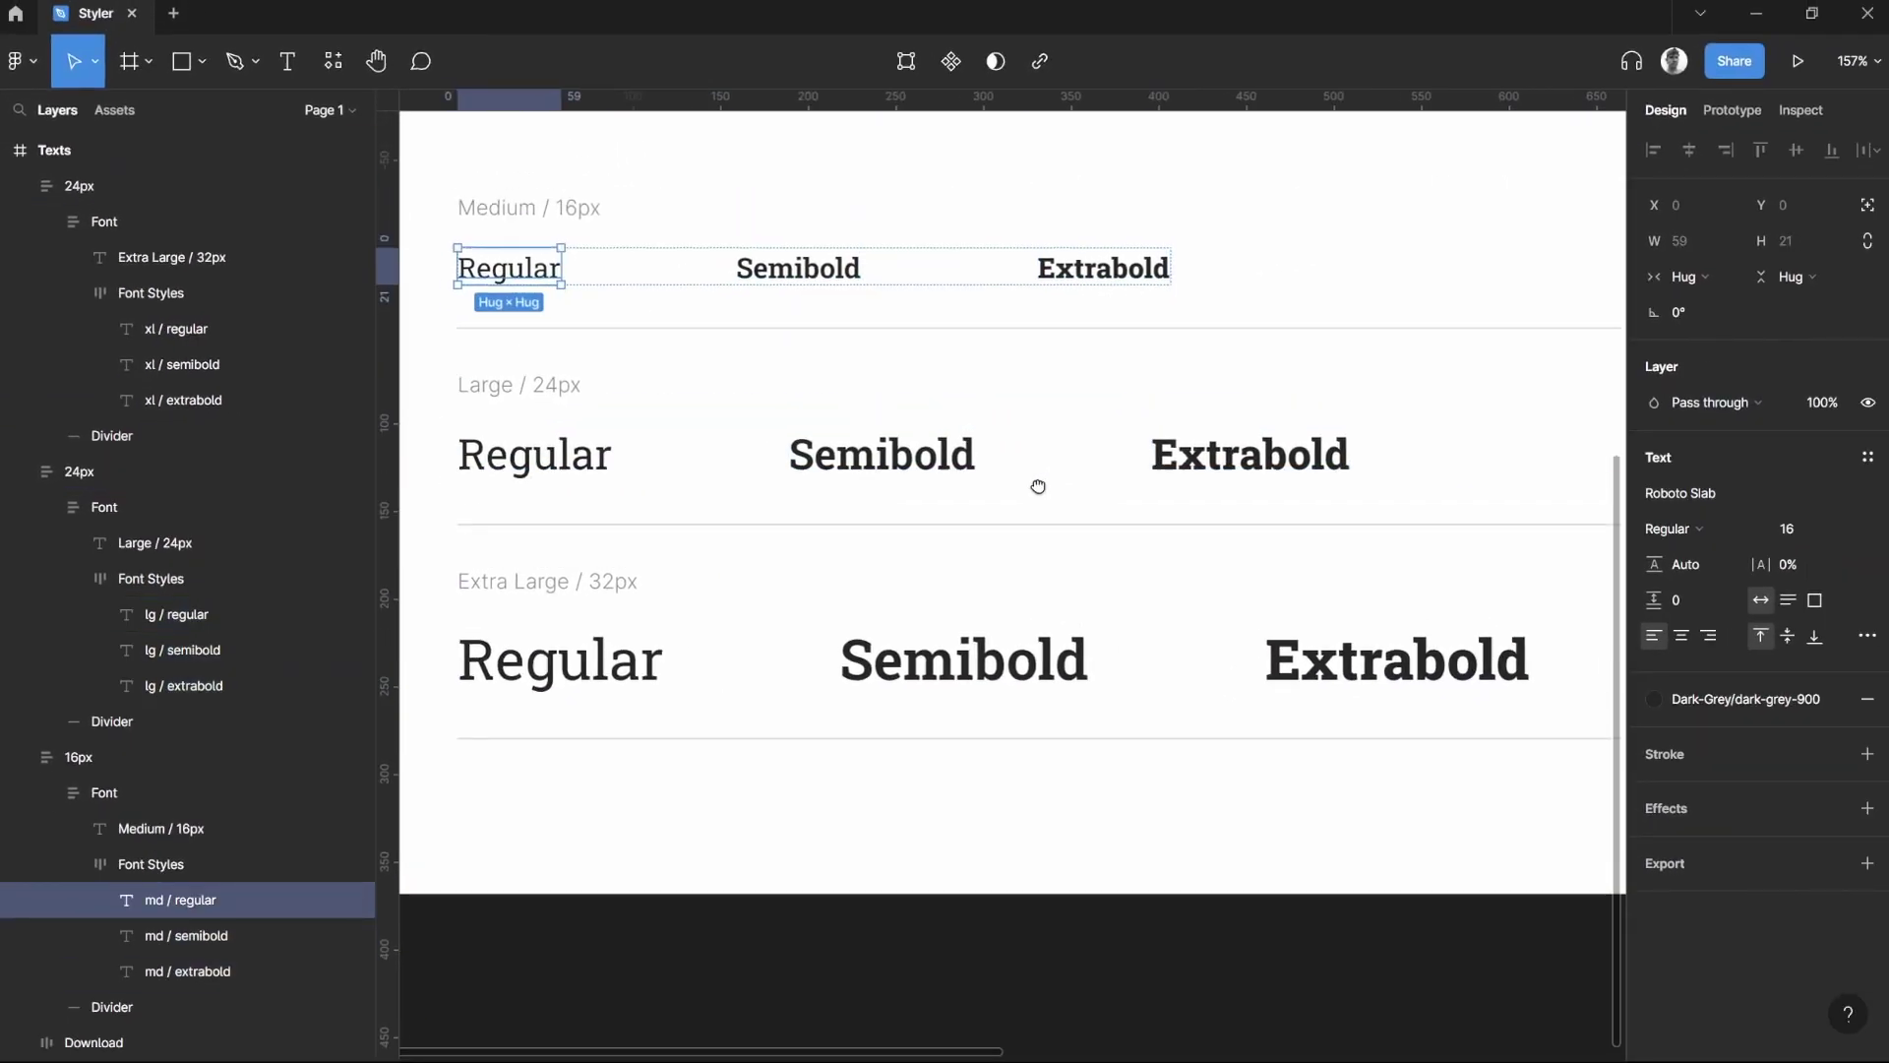
scroll(1219, 393, up, 2)
scroll(1219, 393, right, 2)
- Select the six Medium and Large Regular, Semibold and Extrabold text samples
click(1450, 380)
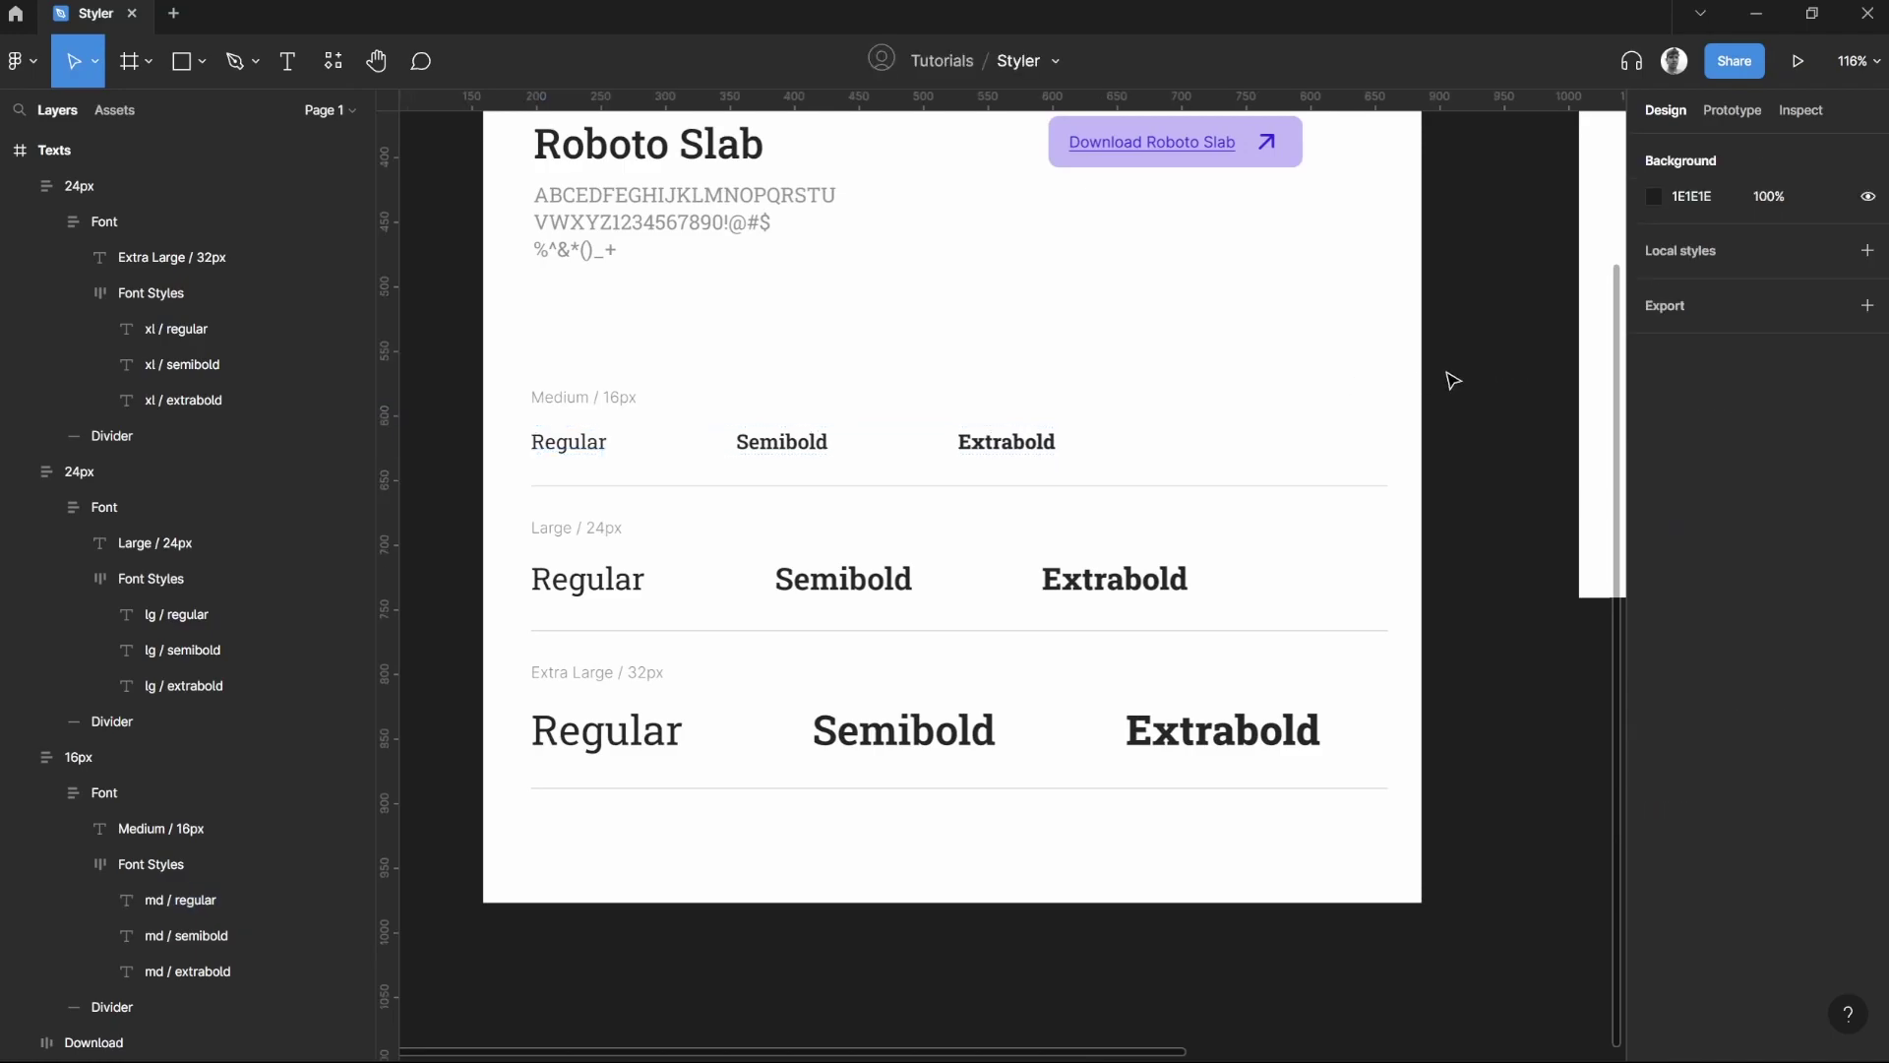
click(548, 448)
shift+click(767, 452)
shift+click(966, 439)
shift+click(630, 579)
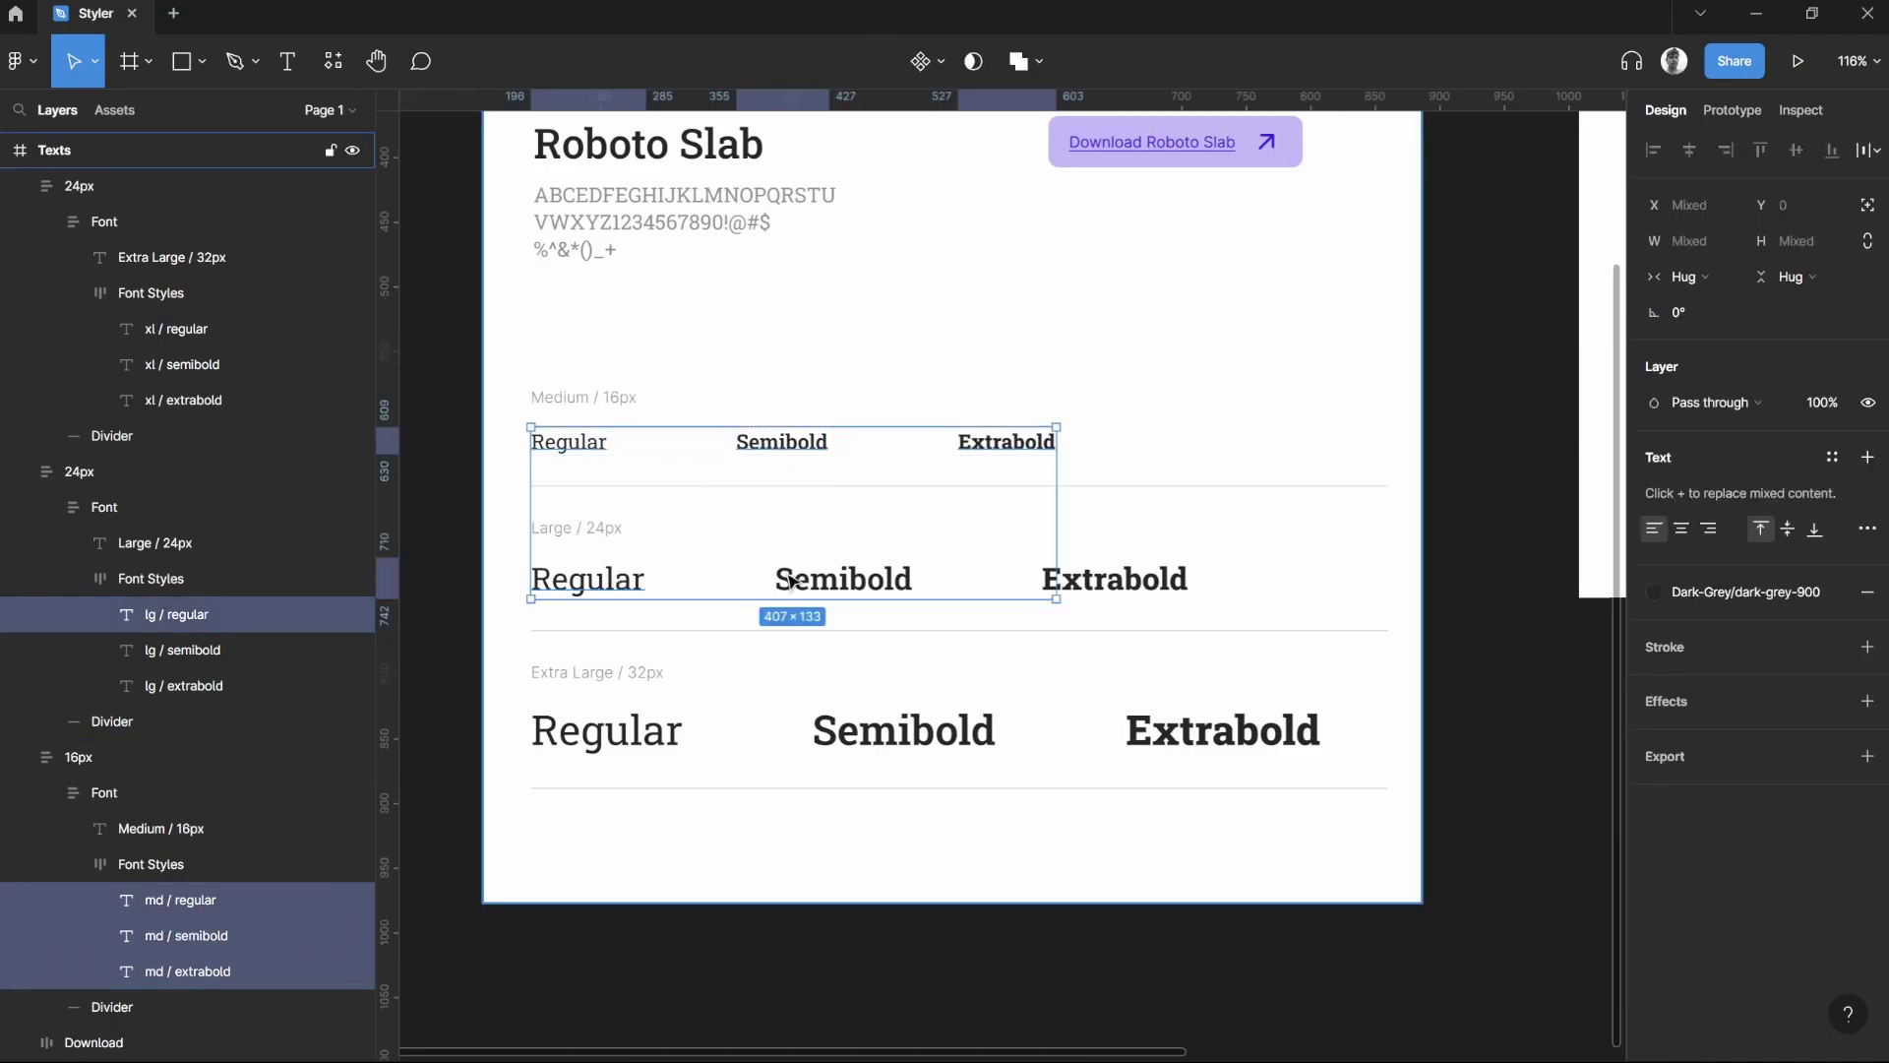
shift+click(844, 579)
shift+click(1035, 590)
- Add the three Extra Large samples to the selection and search Quick Actions for 'sty'
shift+click(675, 740)
shift+click(939, 750)
shift+click(1142, 755)
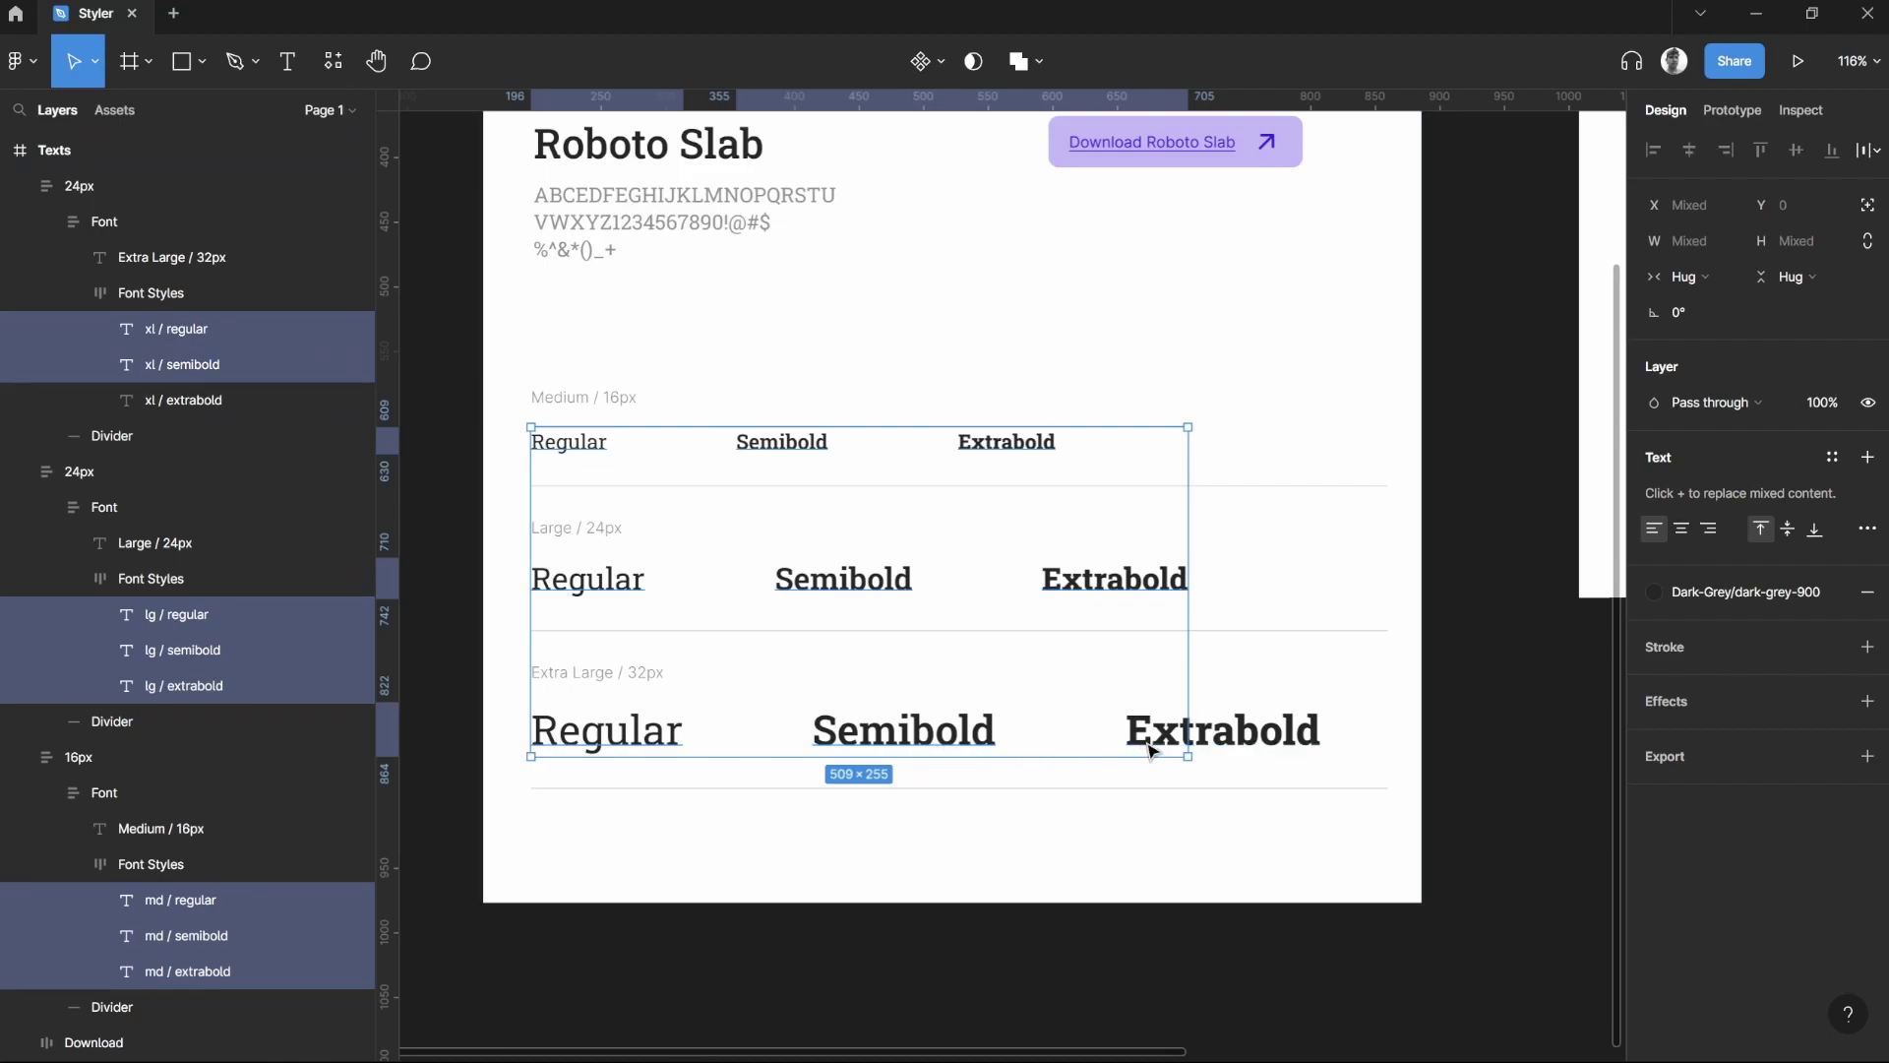
shift+click(1247, 738)
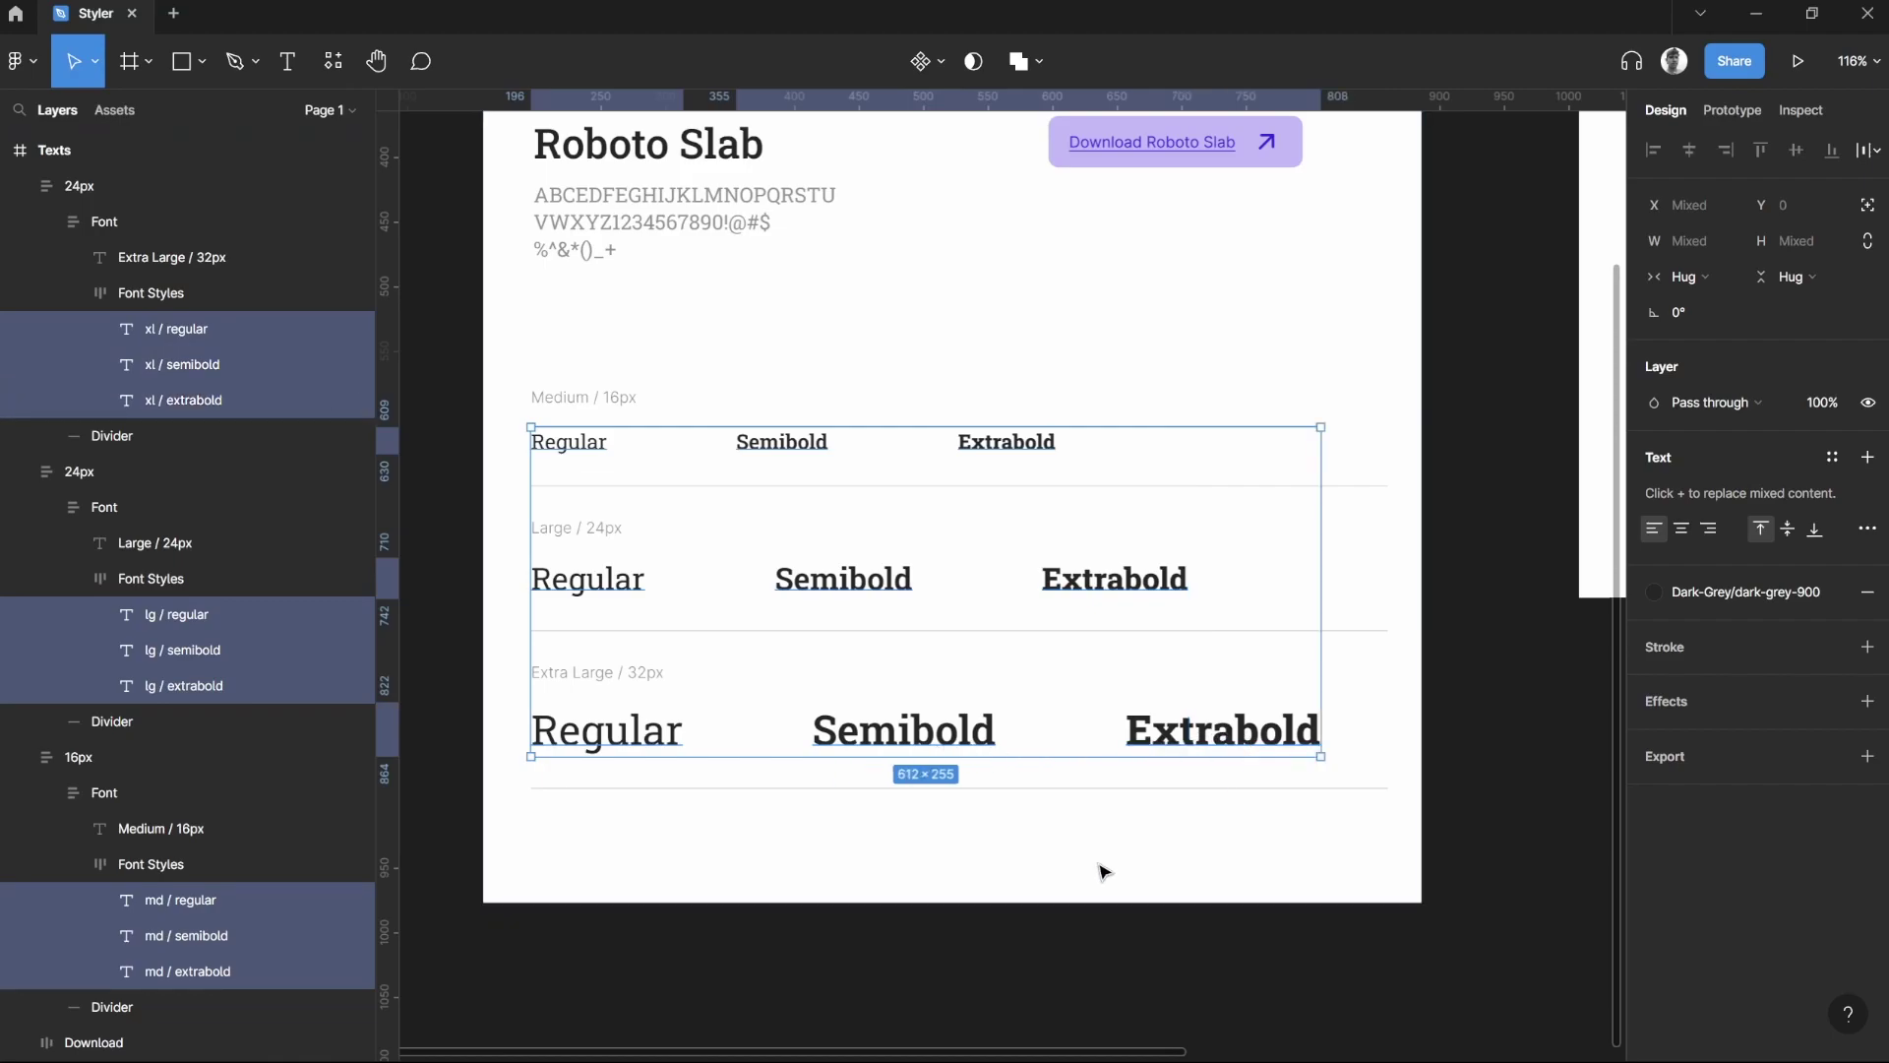
key(ctrl+/)
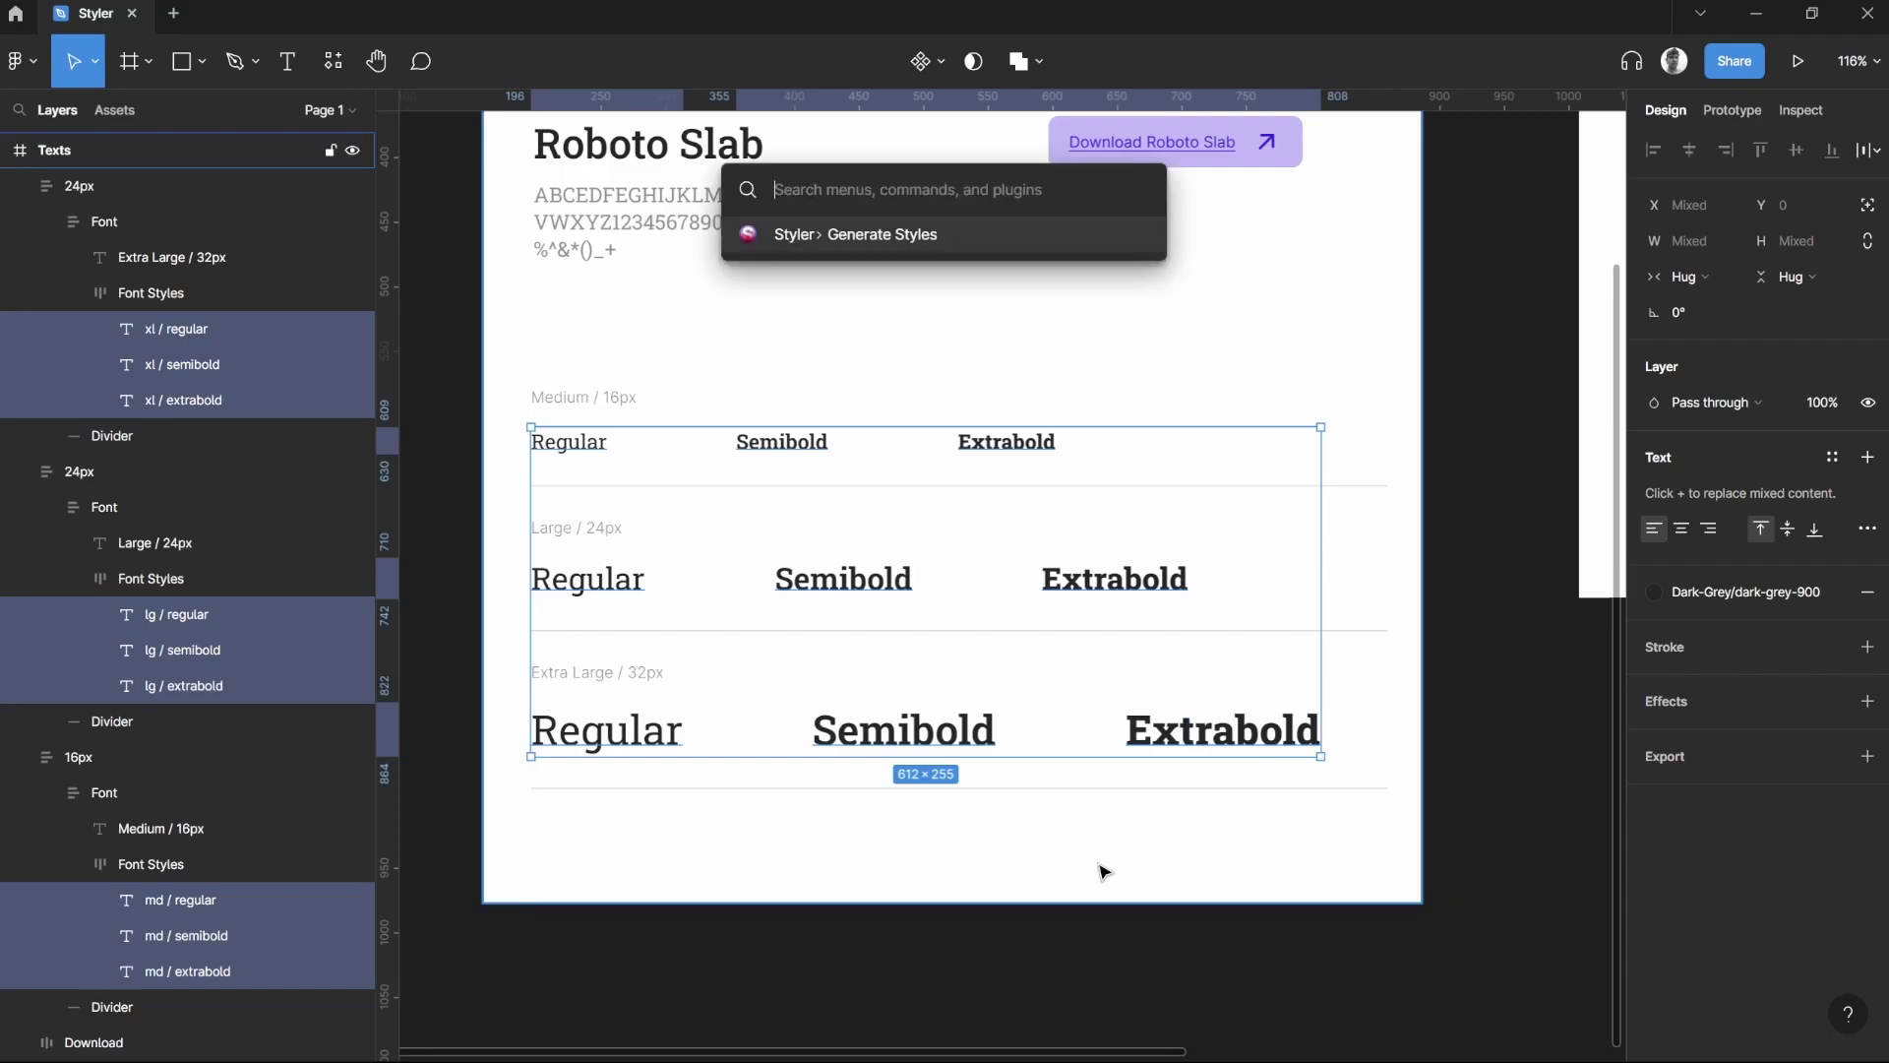
text(sty)
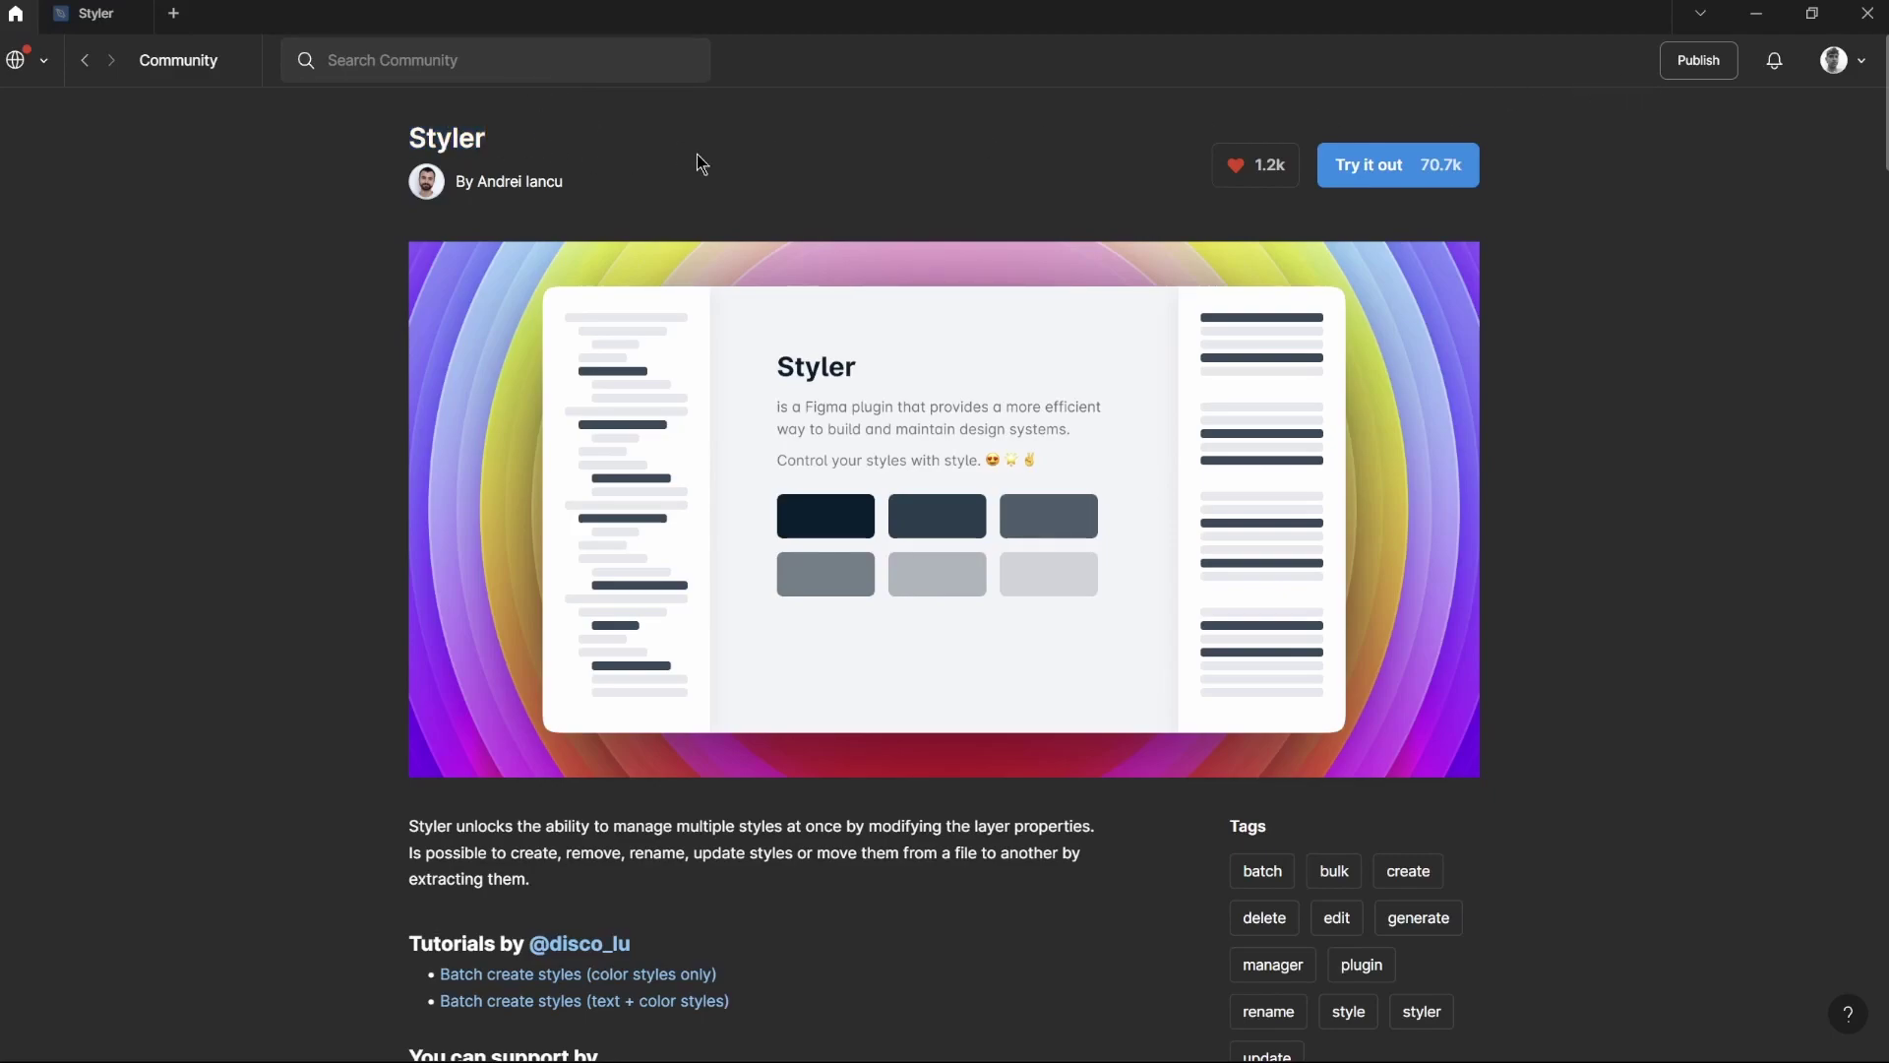
- Read through the Styler Community page's notes, then return to the Styler design file
drag(504, 128, 398, 128)
click(398, 128)
scroll(812, 226, down, 5)
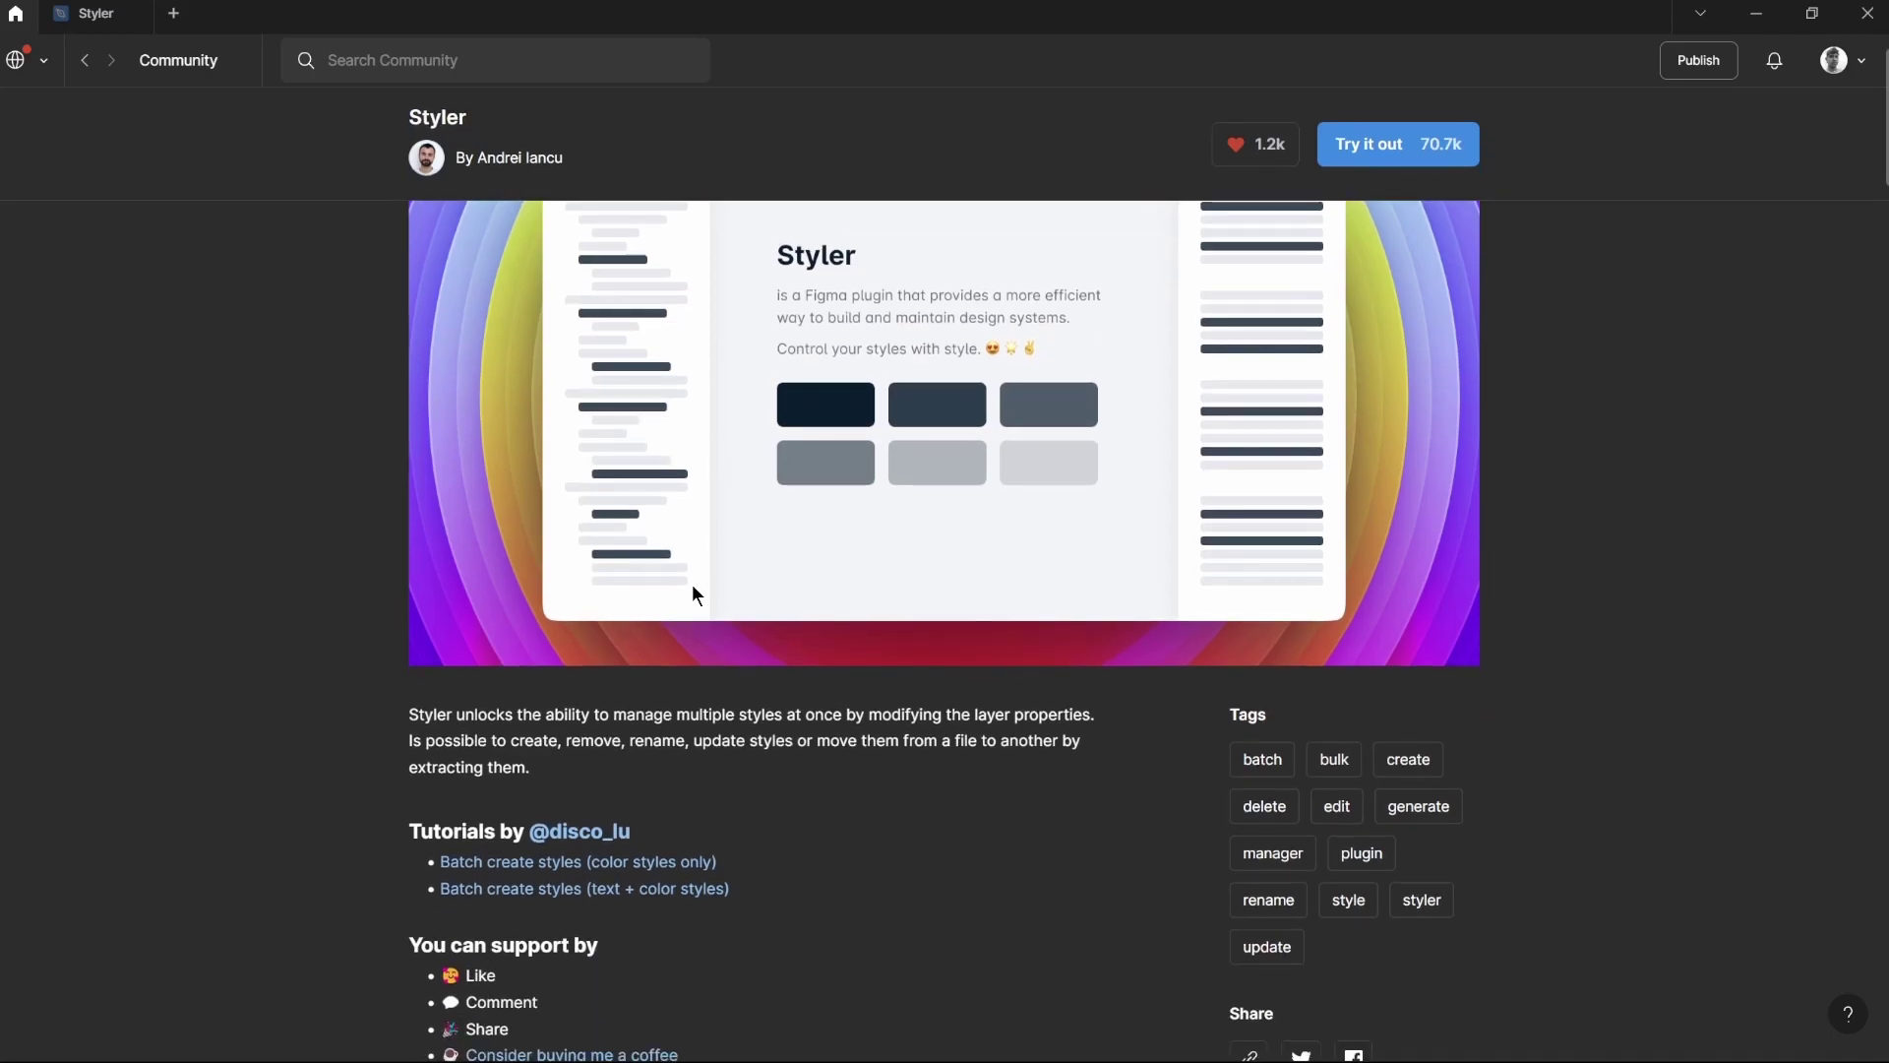
scroll(1021, 485, down, 3)
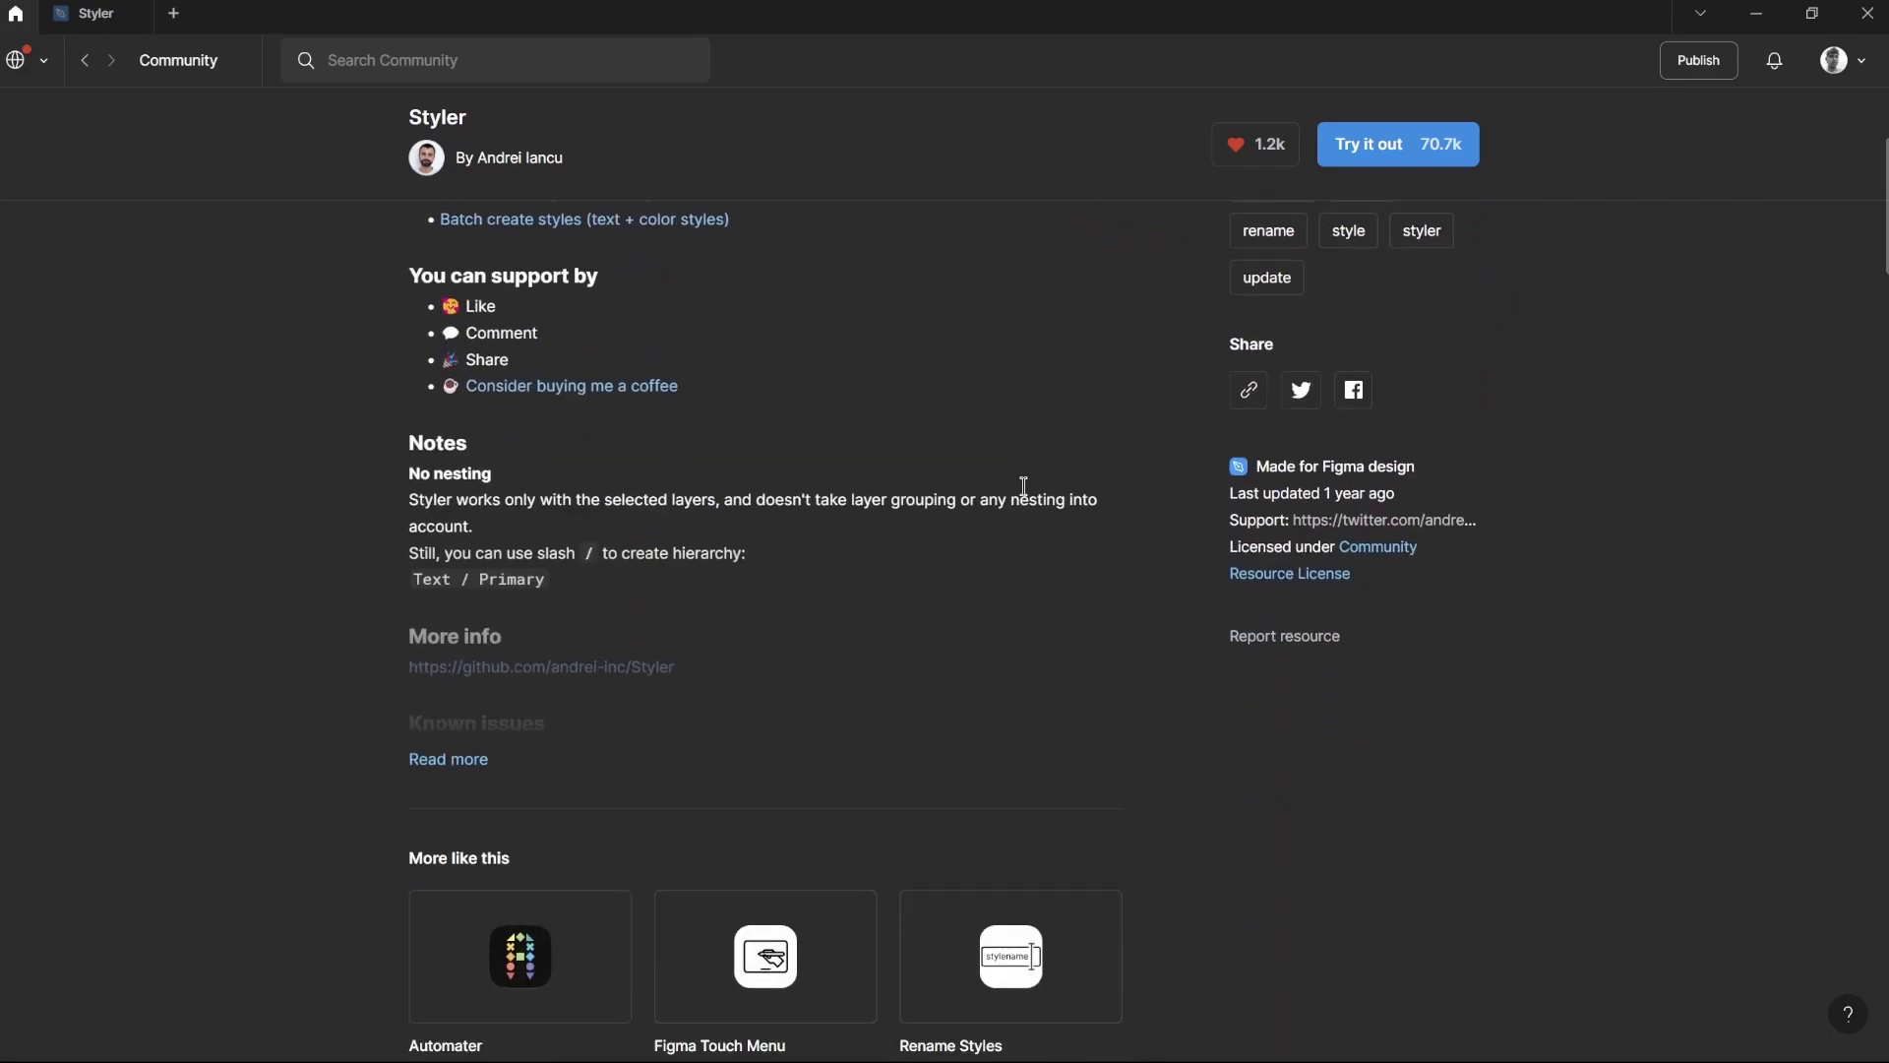
scroll(1001, 515, down, 1)
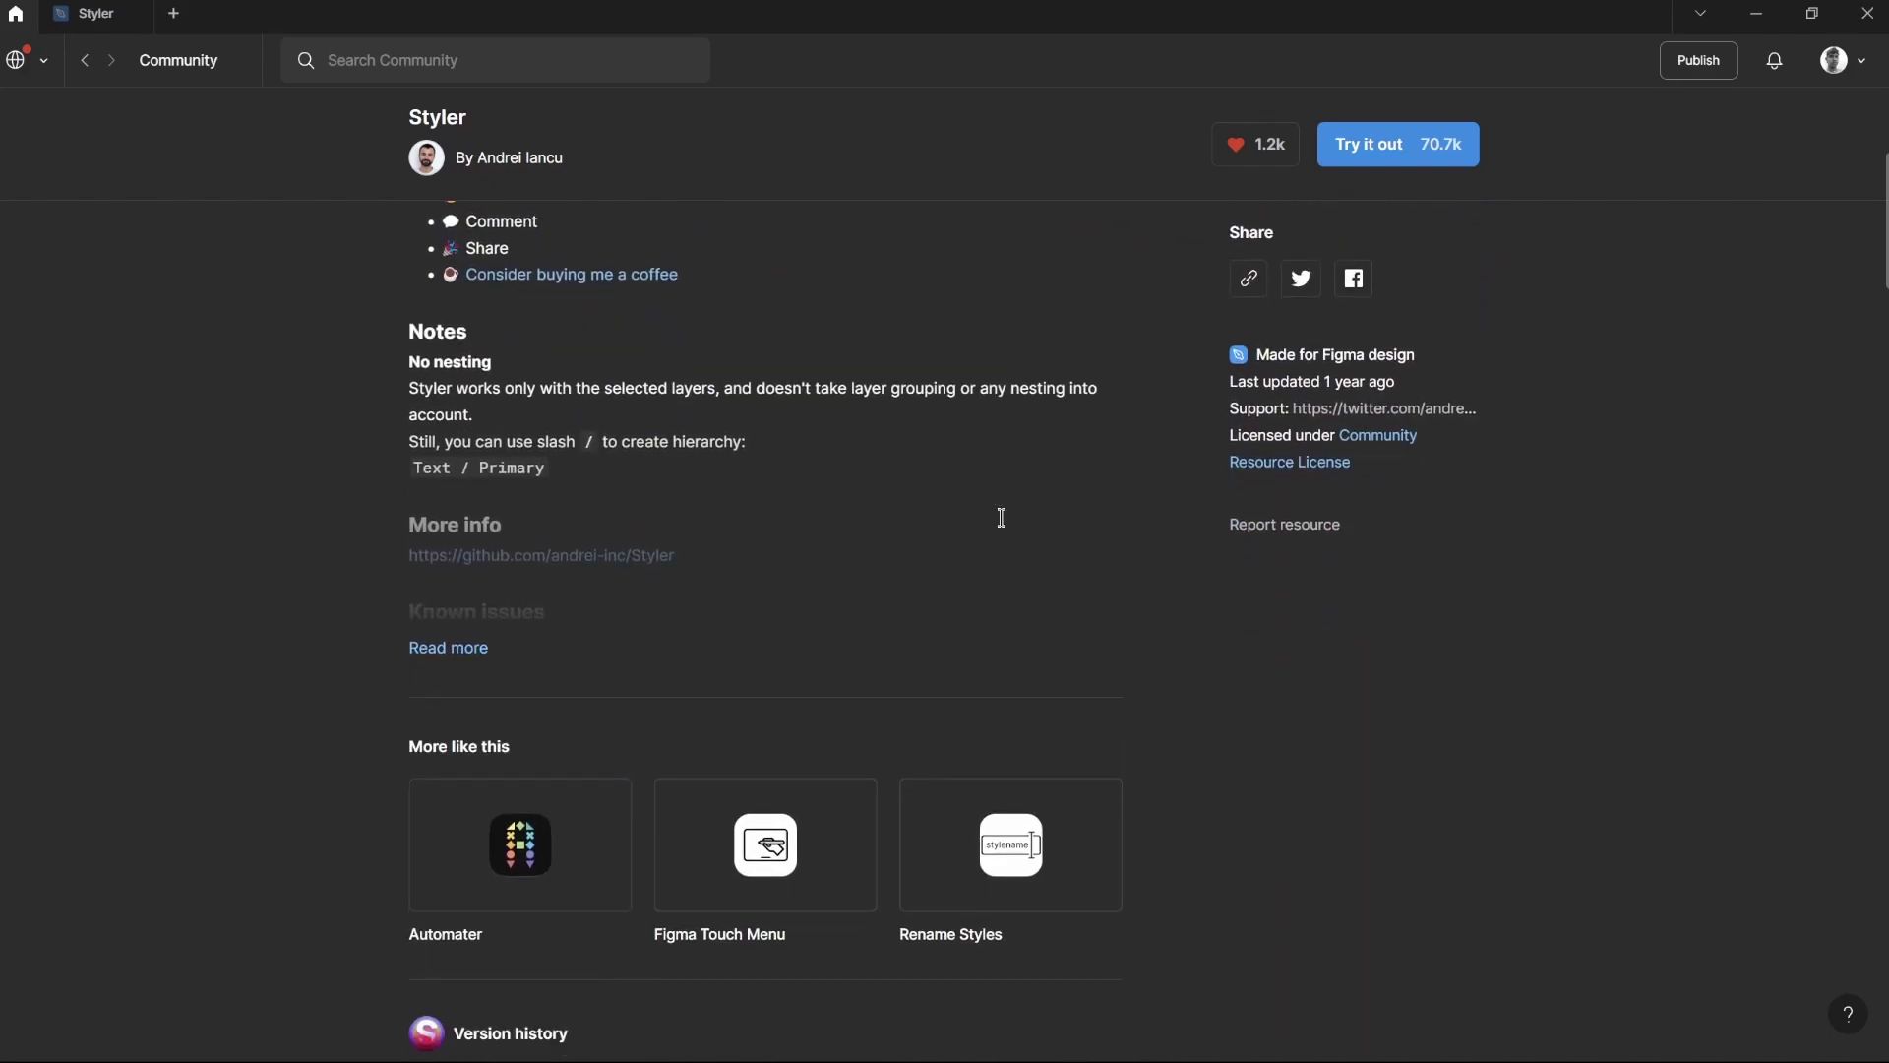
scroll(930, 538, down, 2)
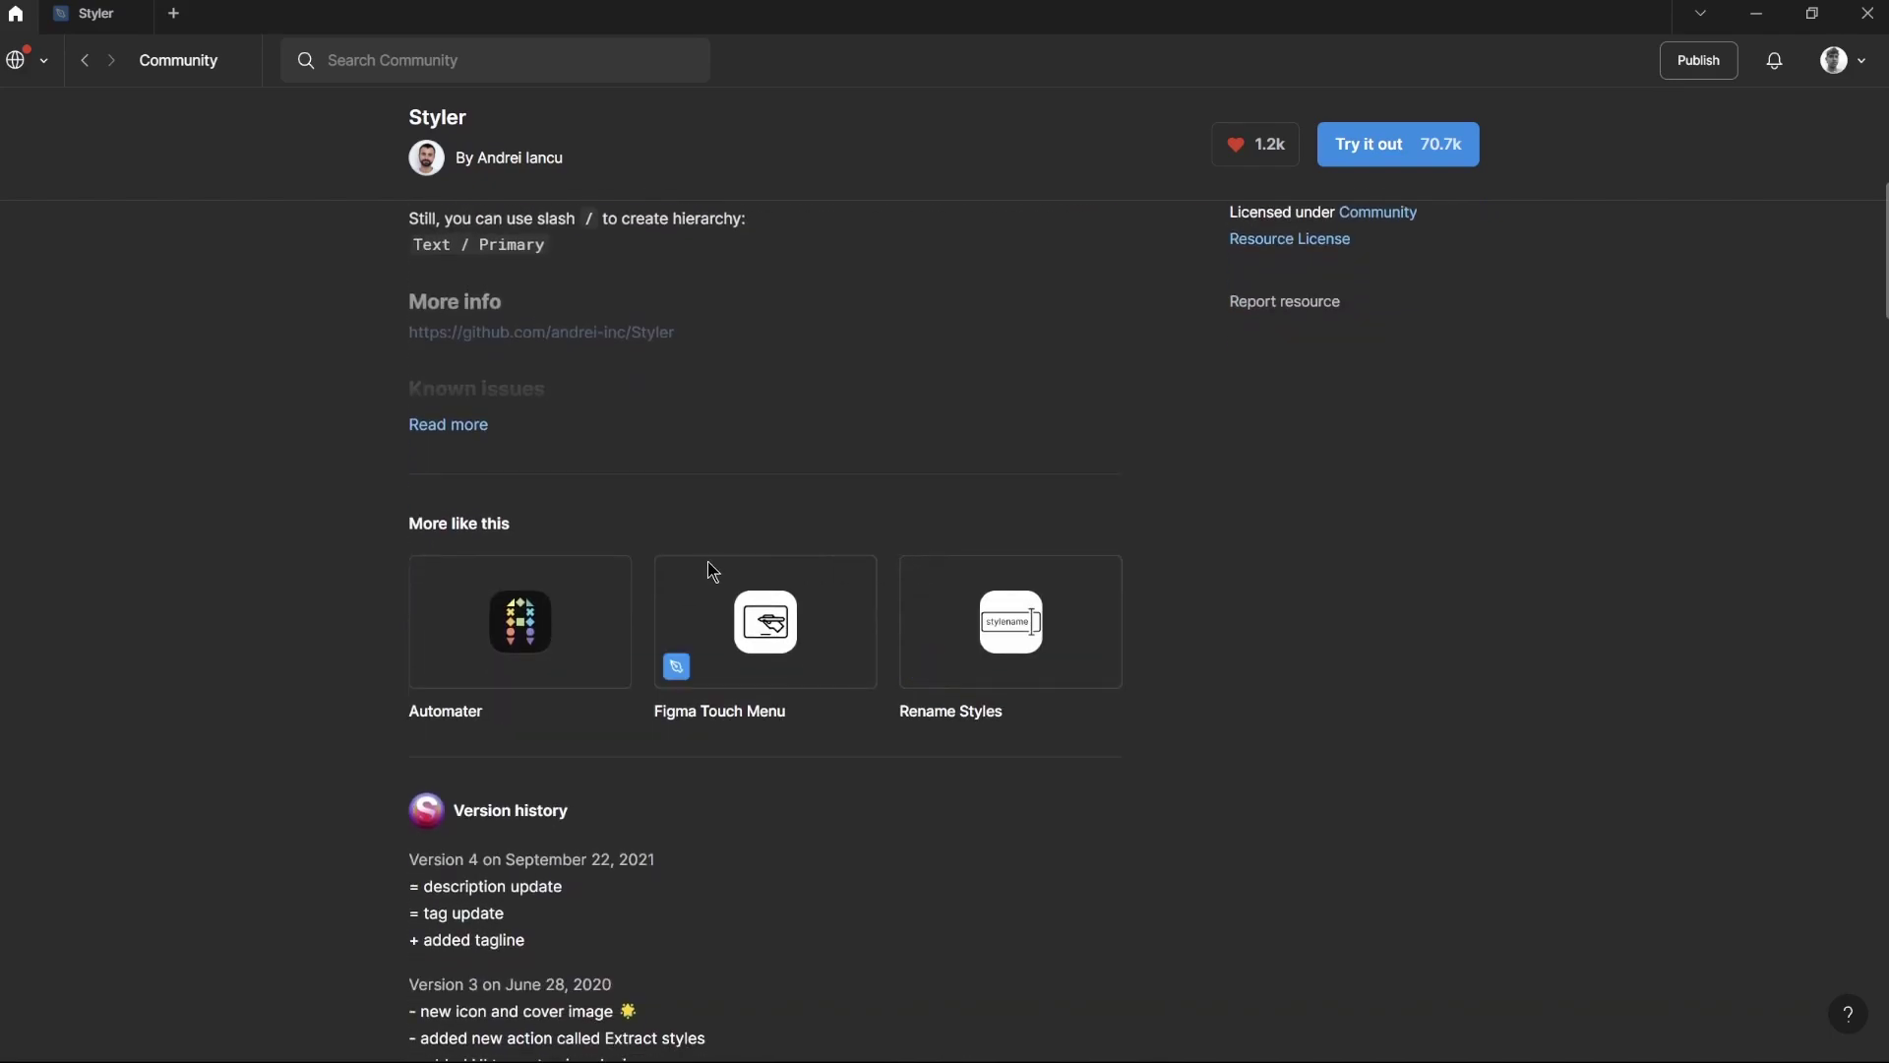
scroll(957, 914, down, 5)
scroll(952, 895, up, 15)
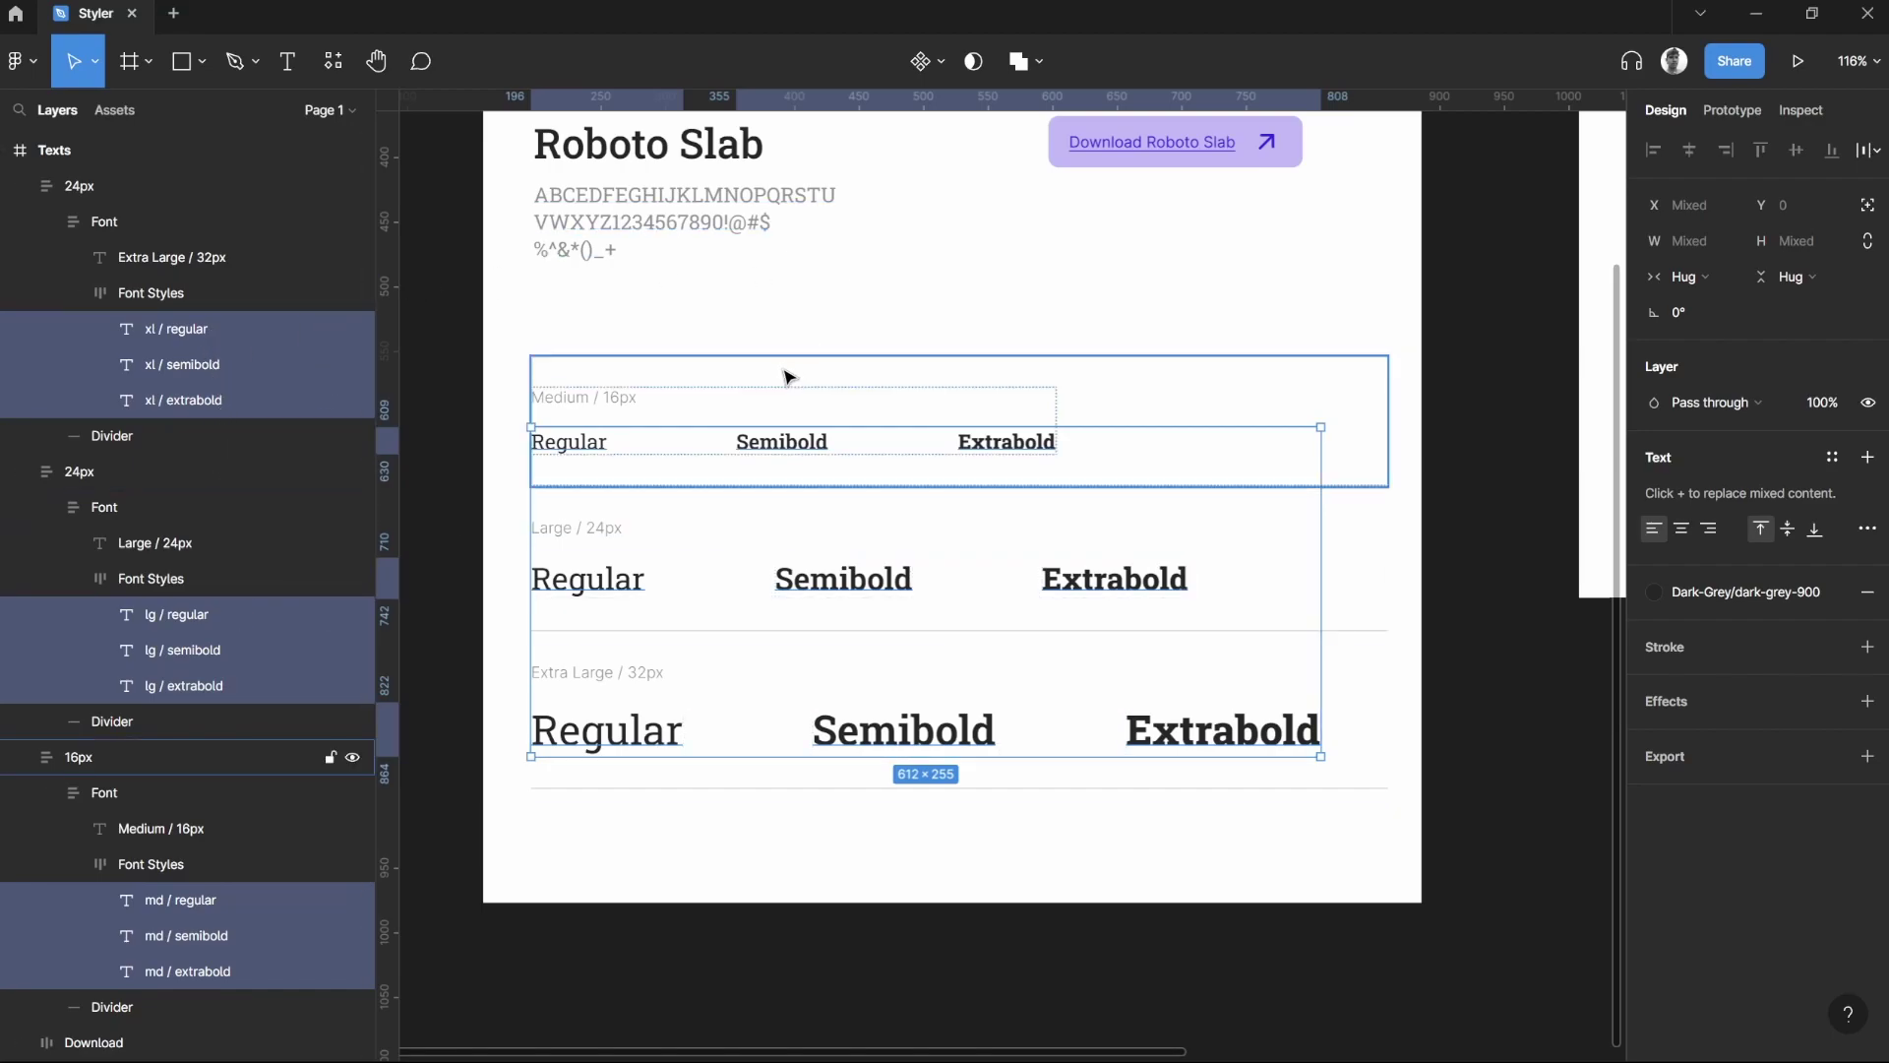
- Run Styler > Generate Styles from Quick Actions ('sty') to create nine Roboto Slab text styles
key(ctrl+slash)
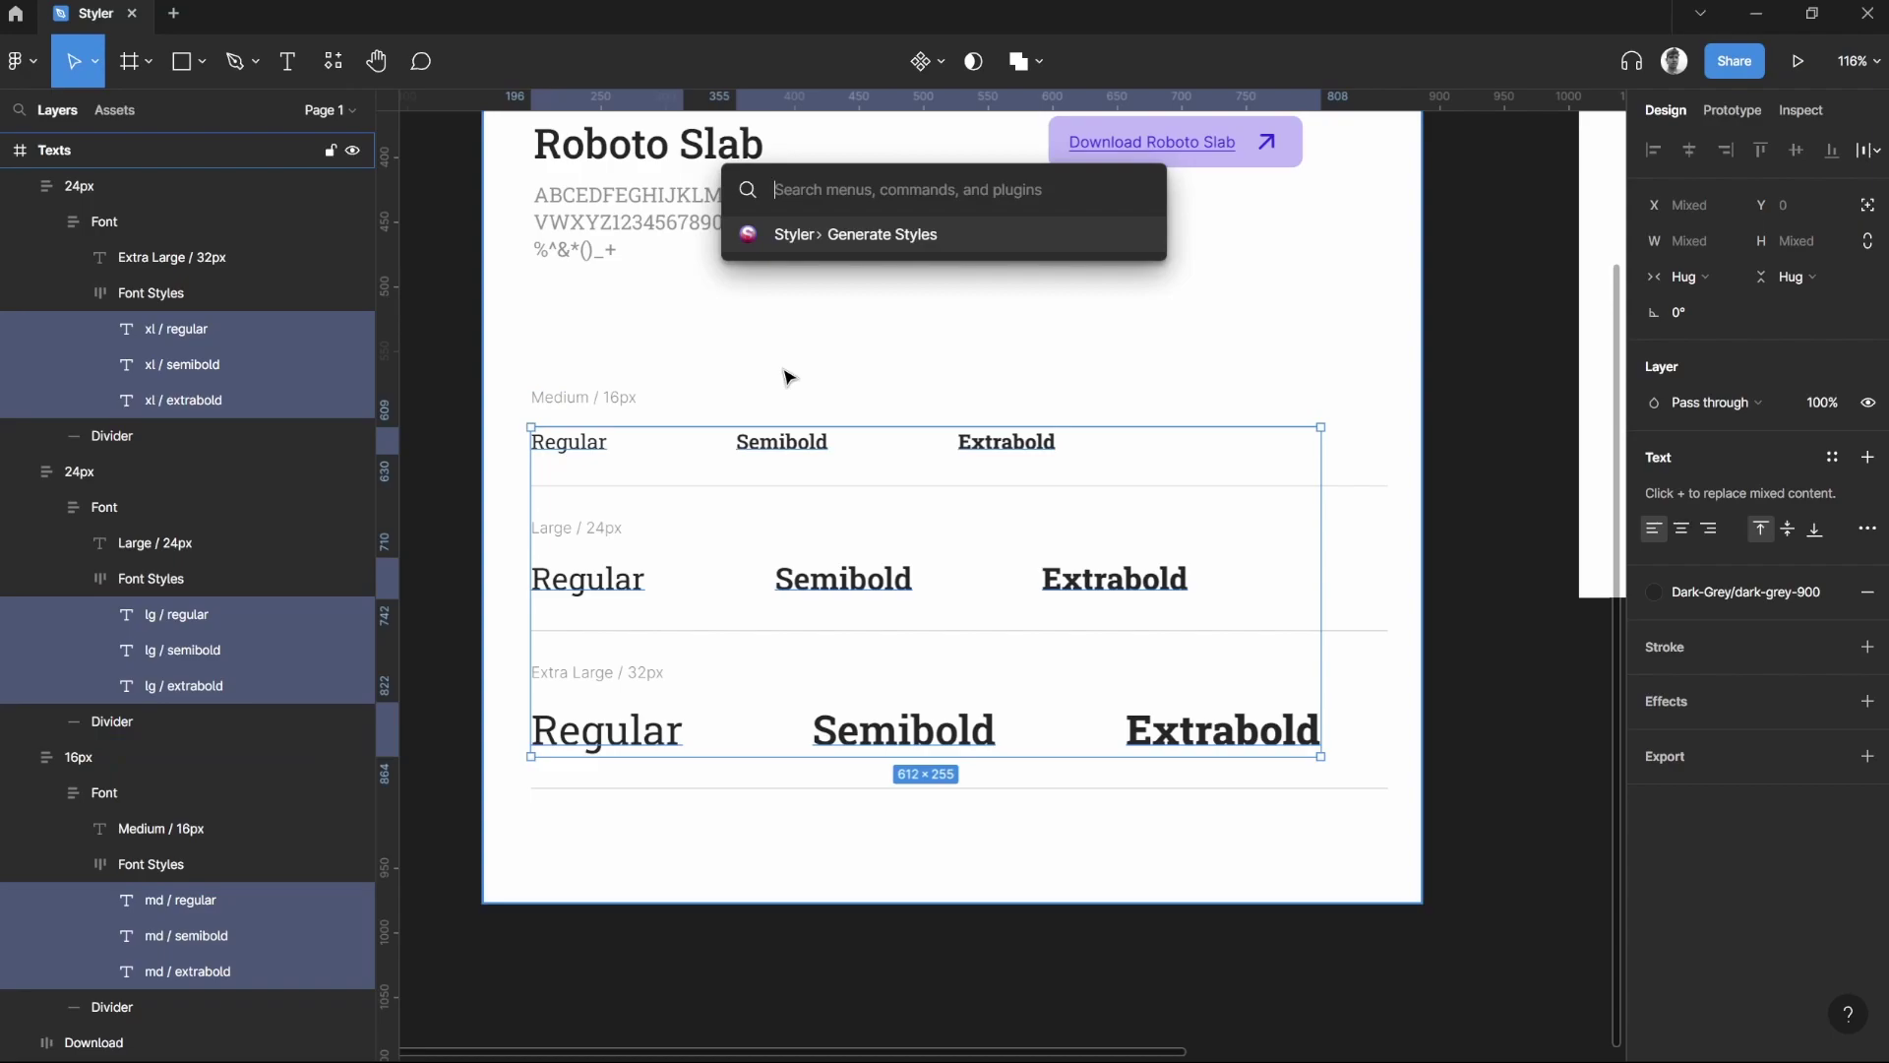
text(styler)
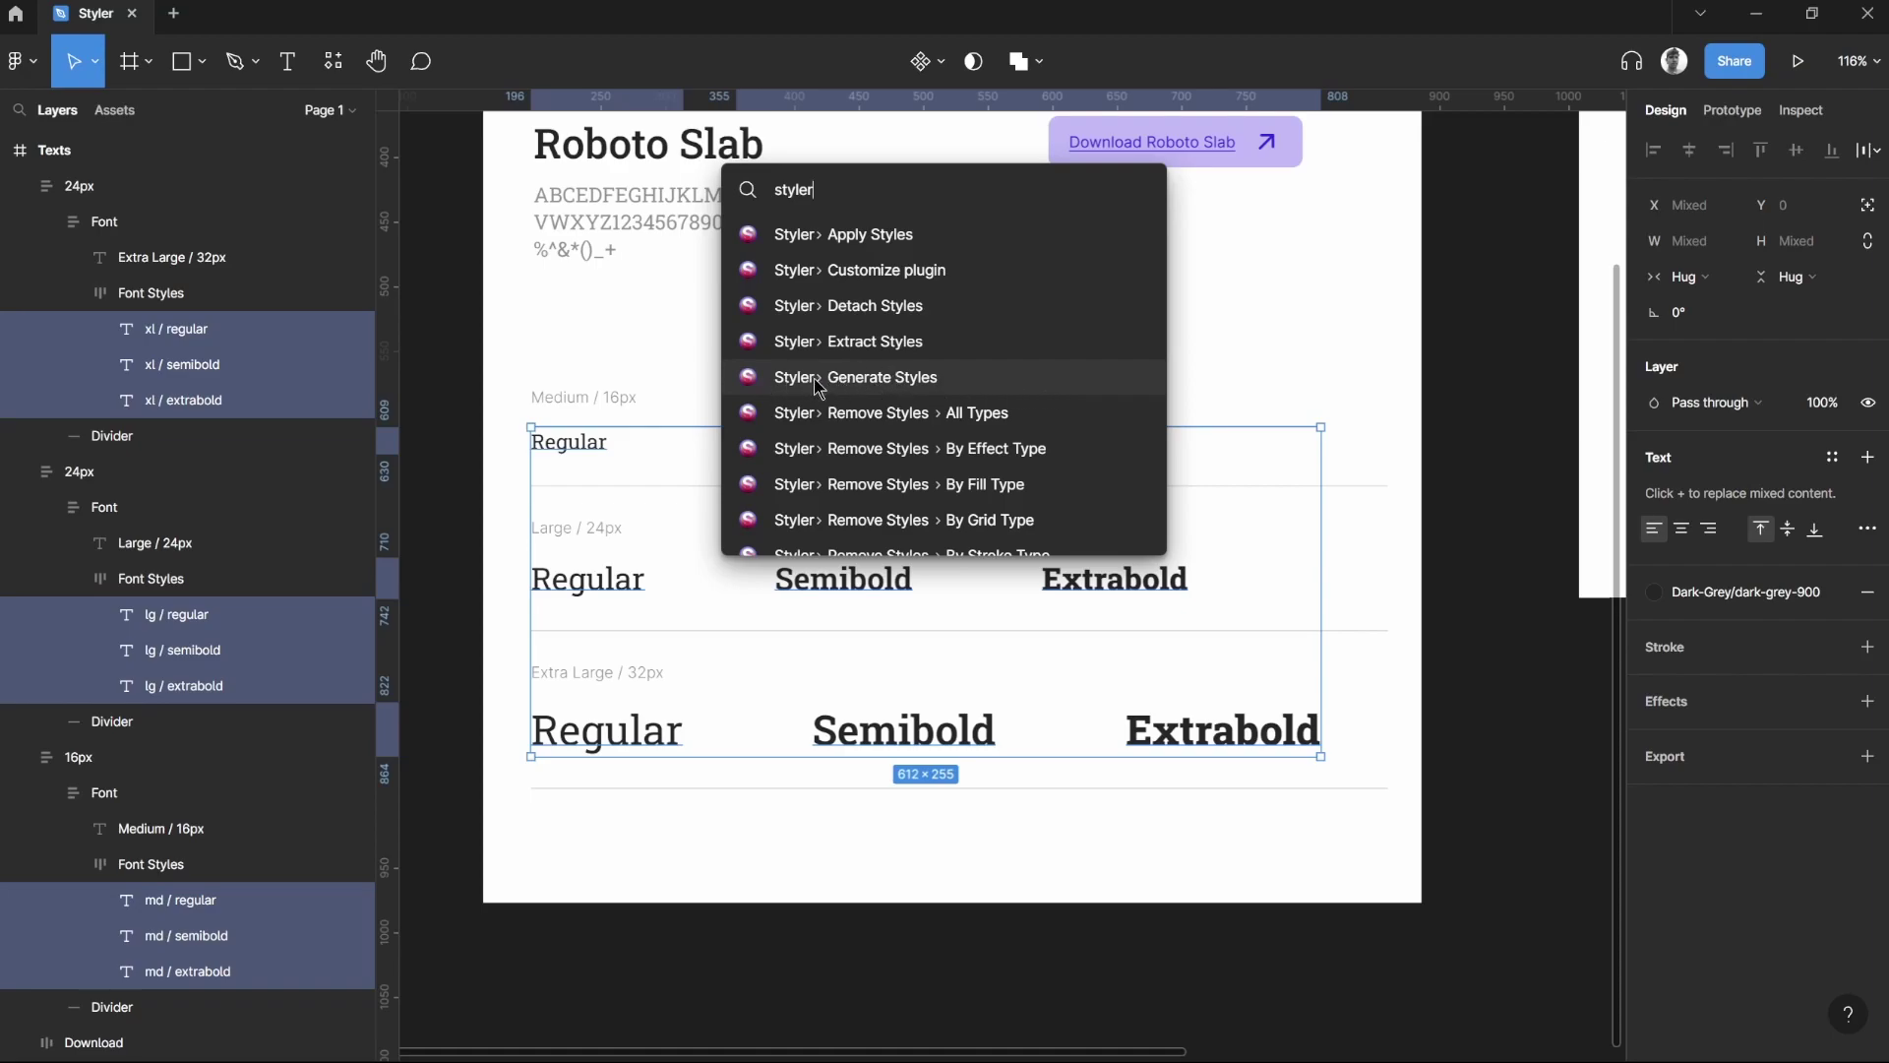
click(877, 379)
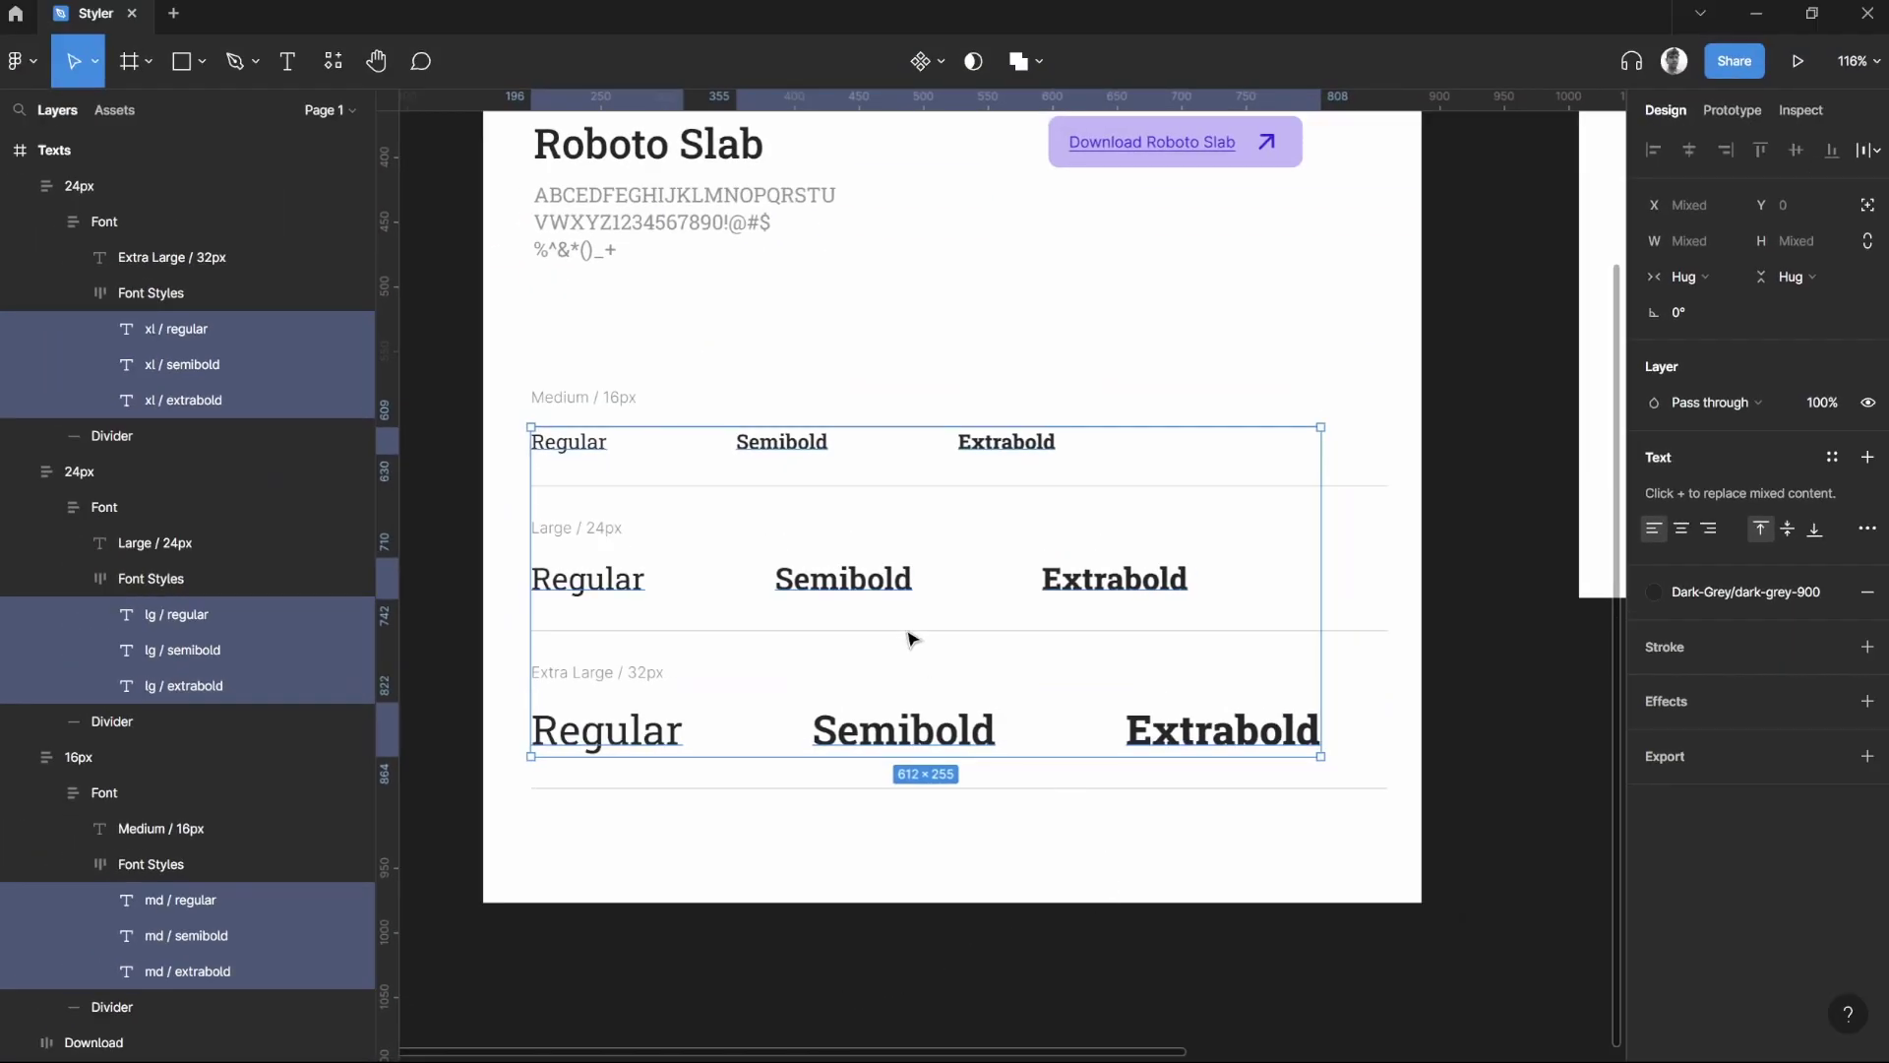
- Deselect the layers and review the xl, lg and md text style groups in Local styles
click(1041, 351)
scroll(1323, 391, up, 1)
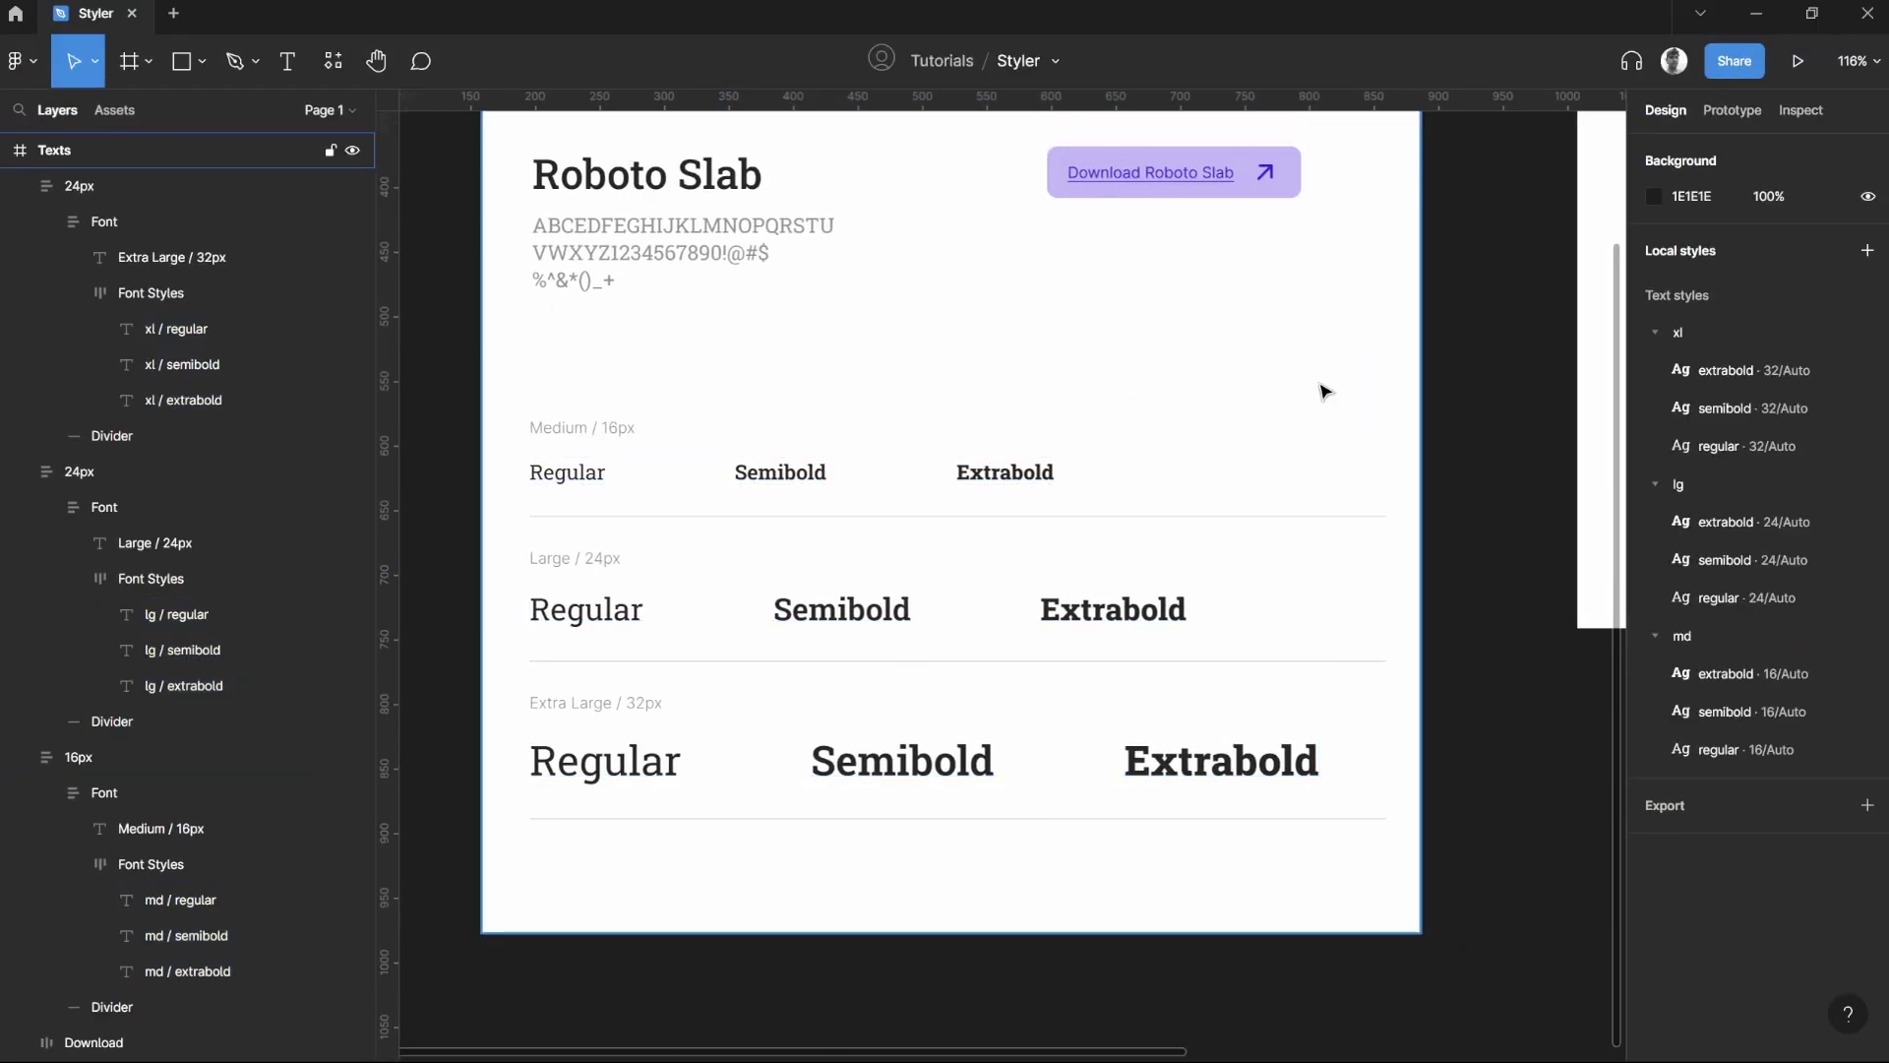
scroll(1323, 392, down, 2)
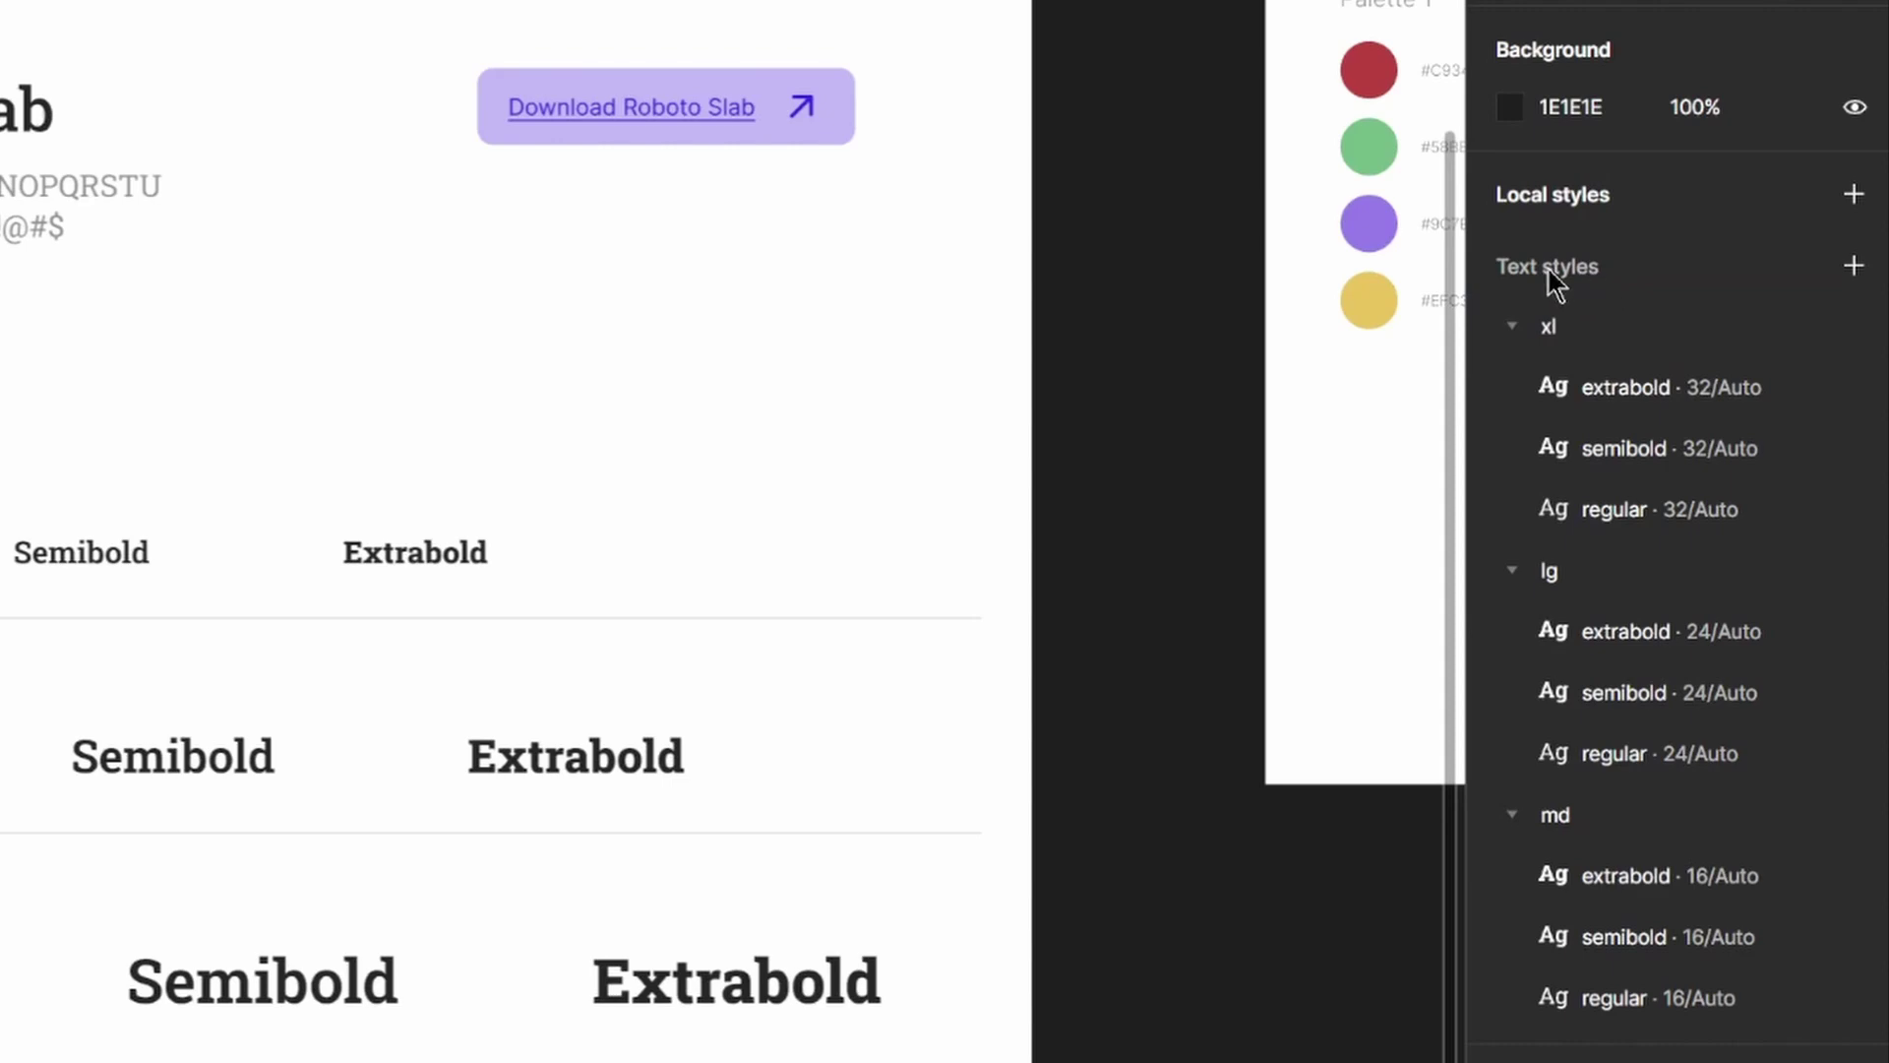
click(1579, 337)
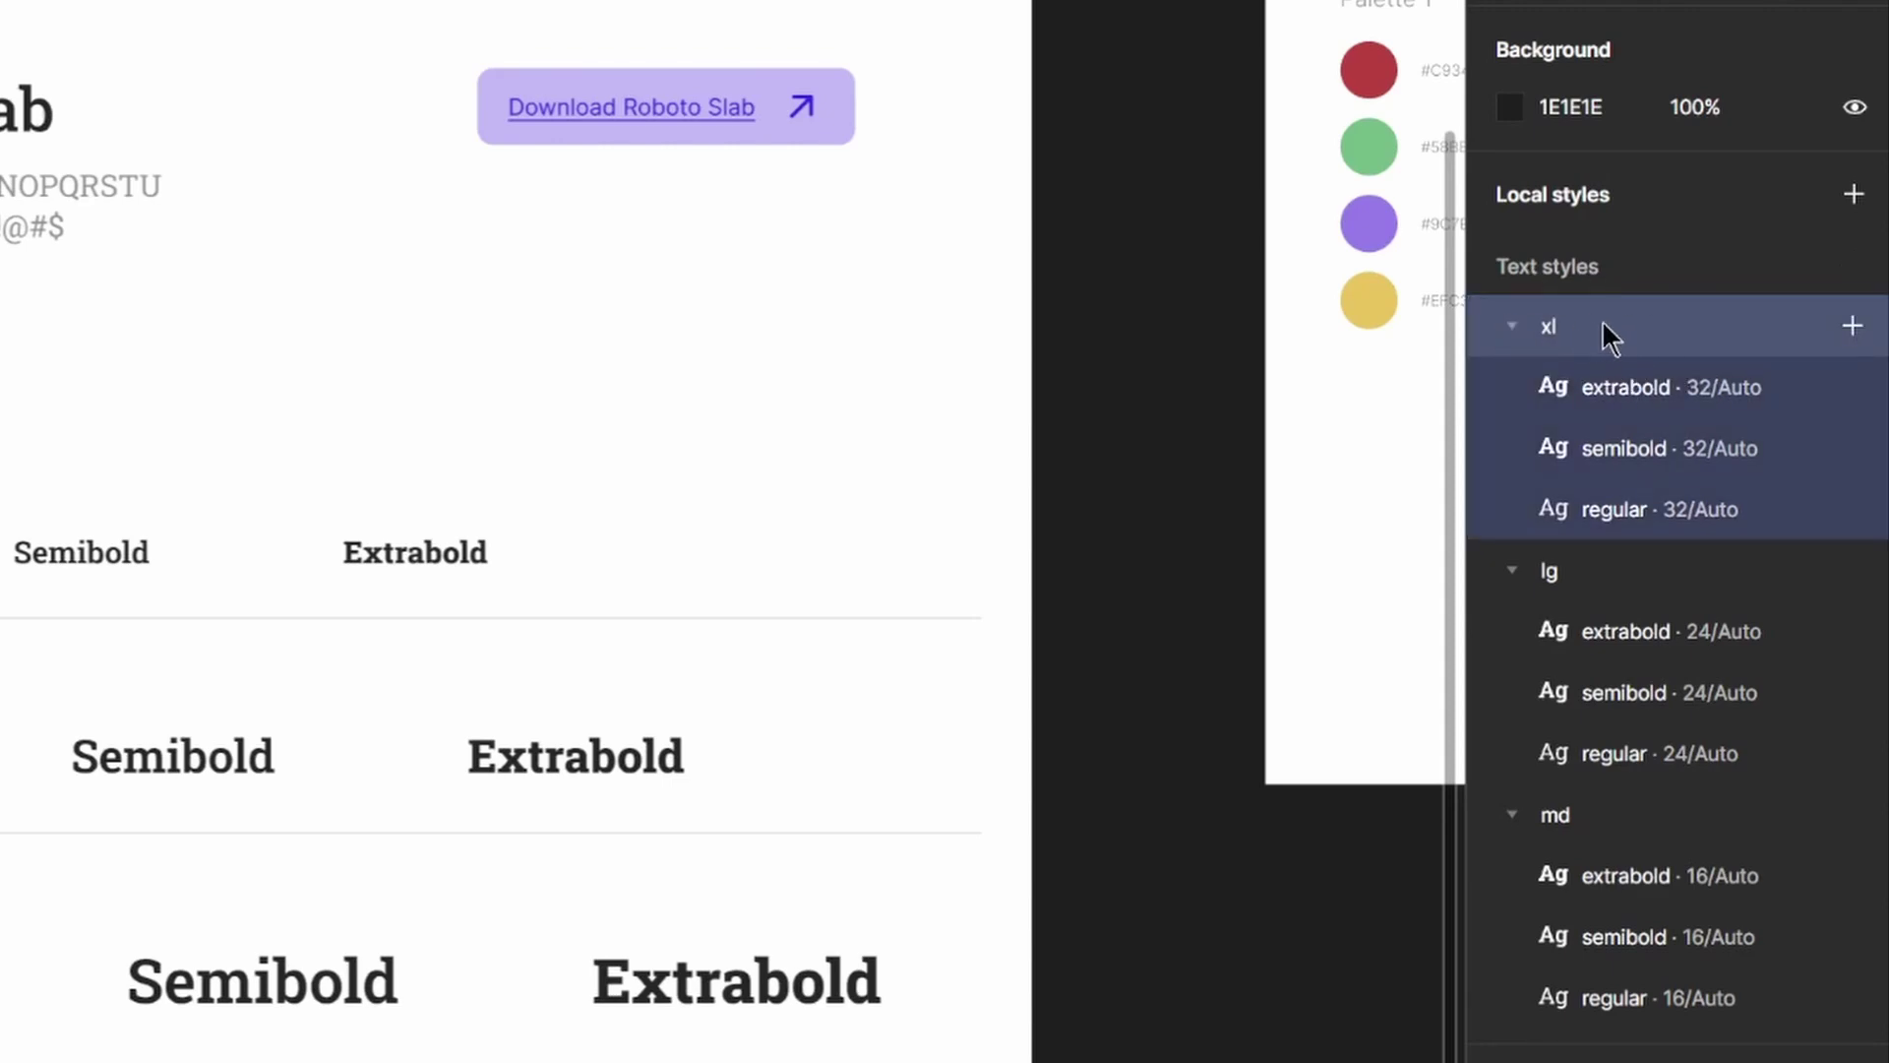
click(1594, 580)
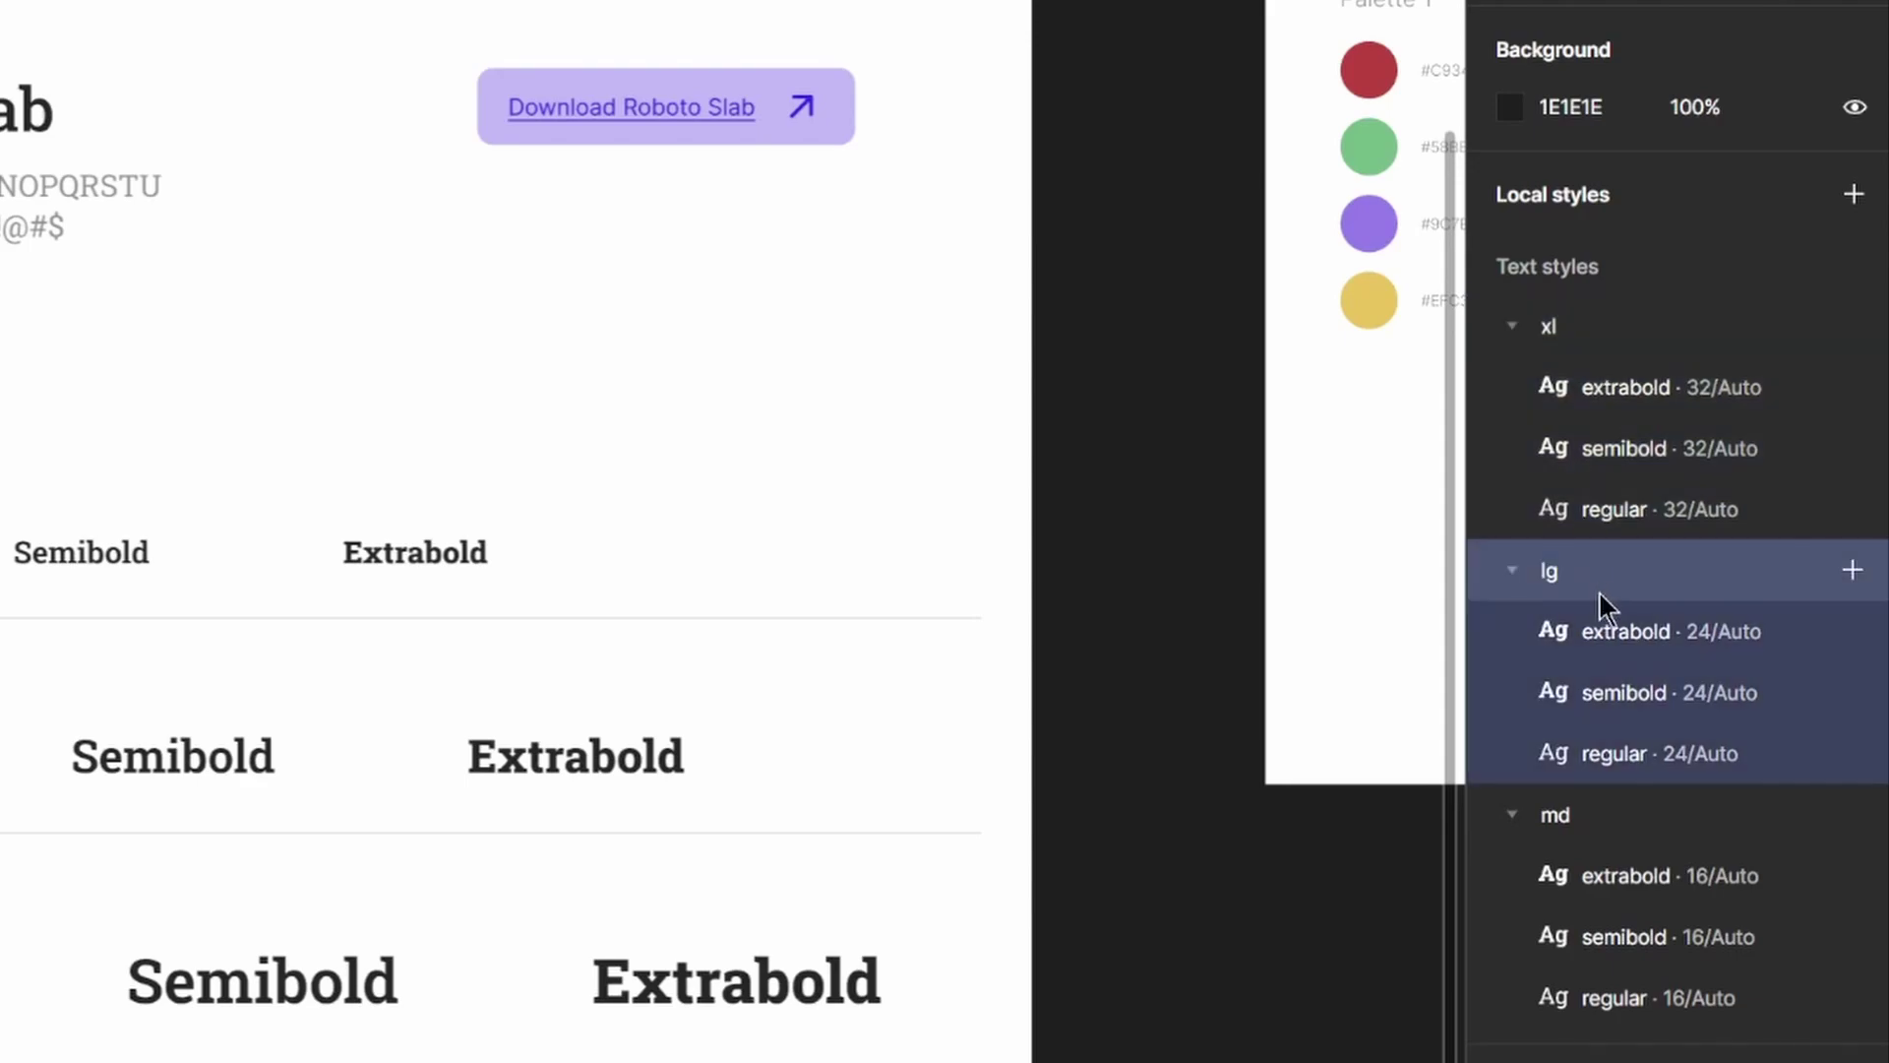
click(1590, 828)
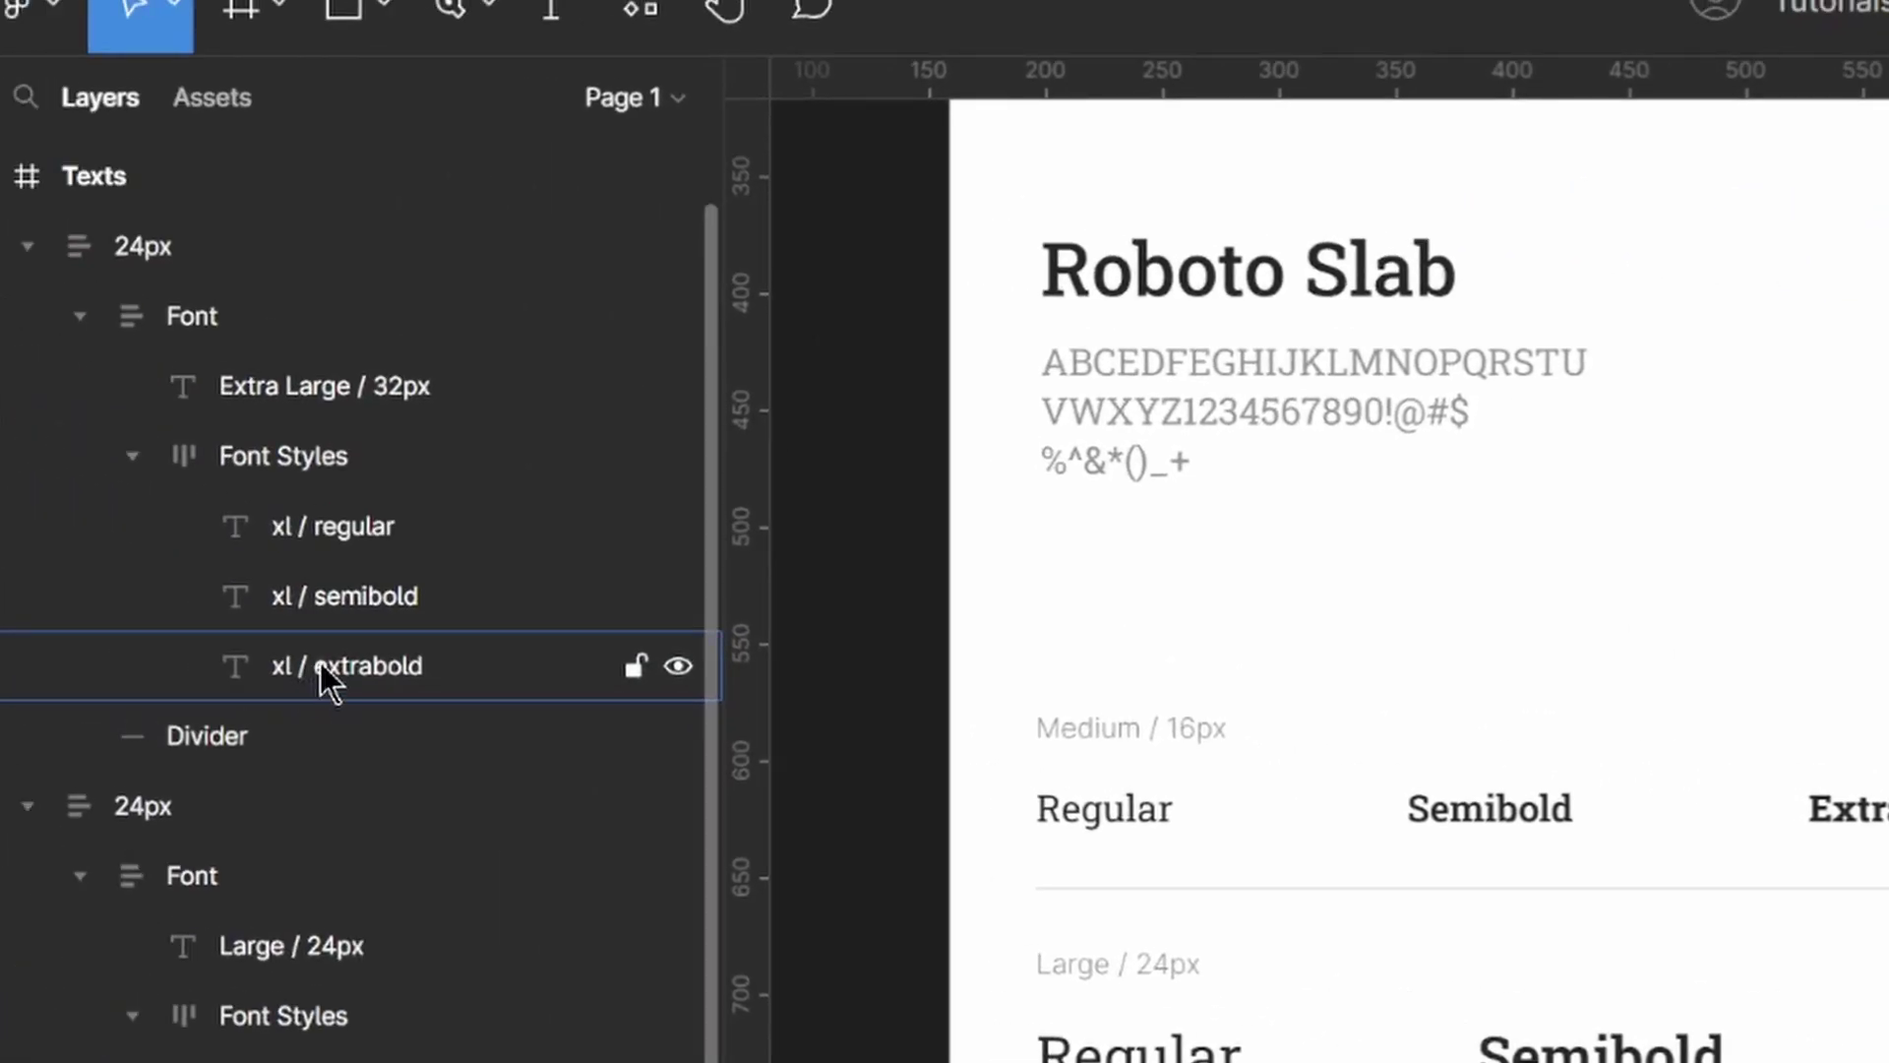
- Check the xl regular, semibold and extrabold layers, then select the lg / extrabold layer
click(321, 665)
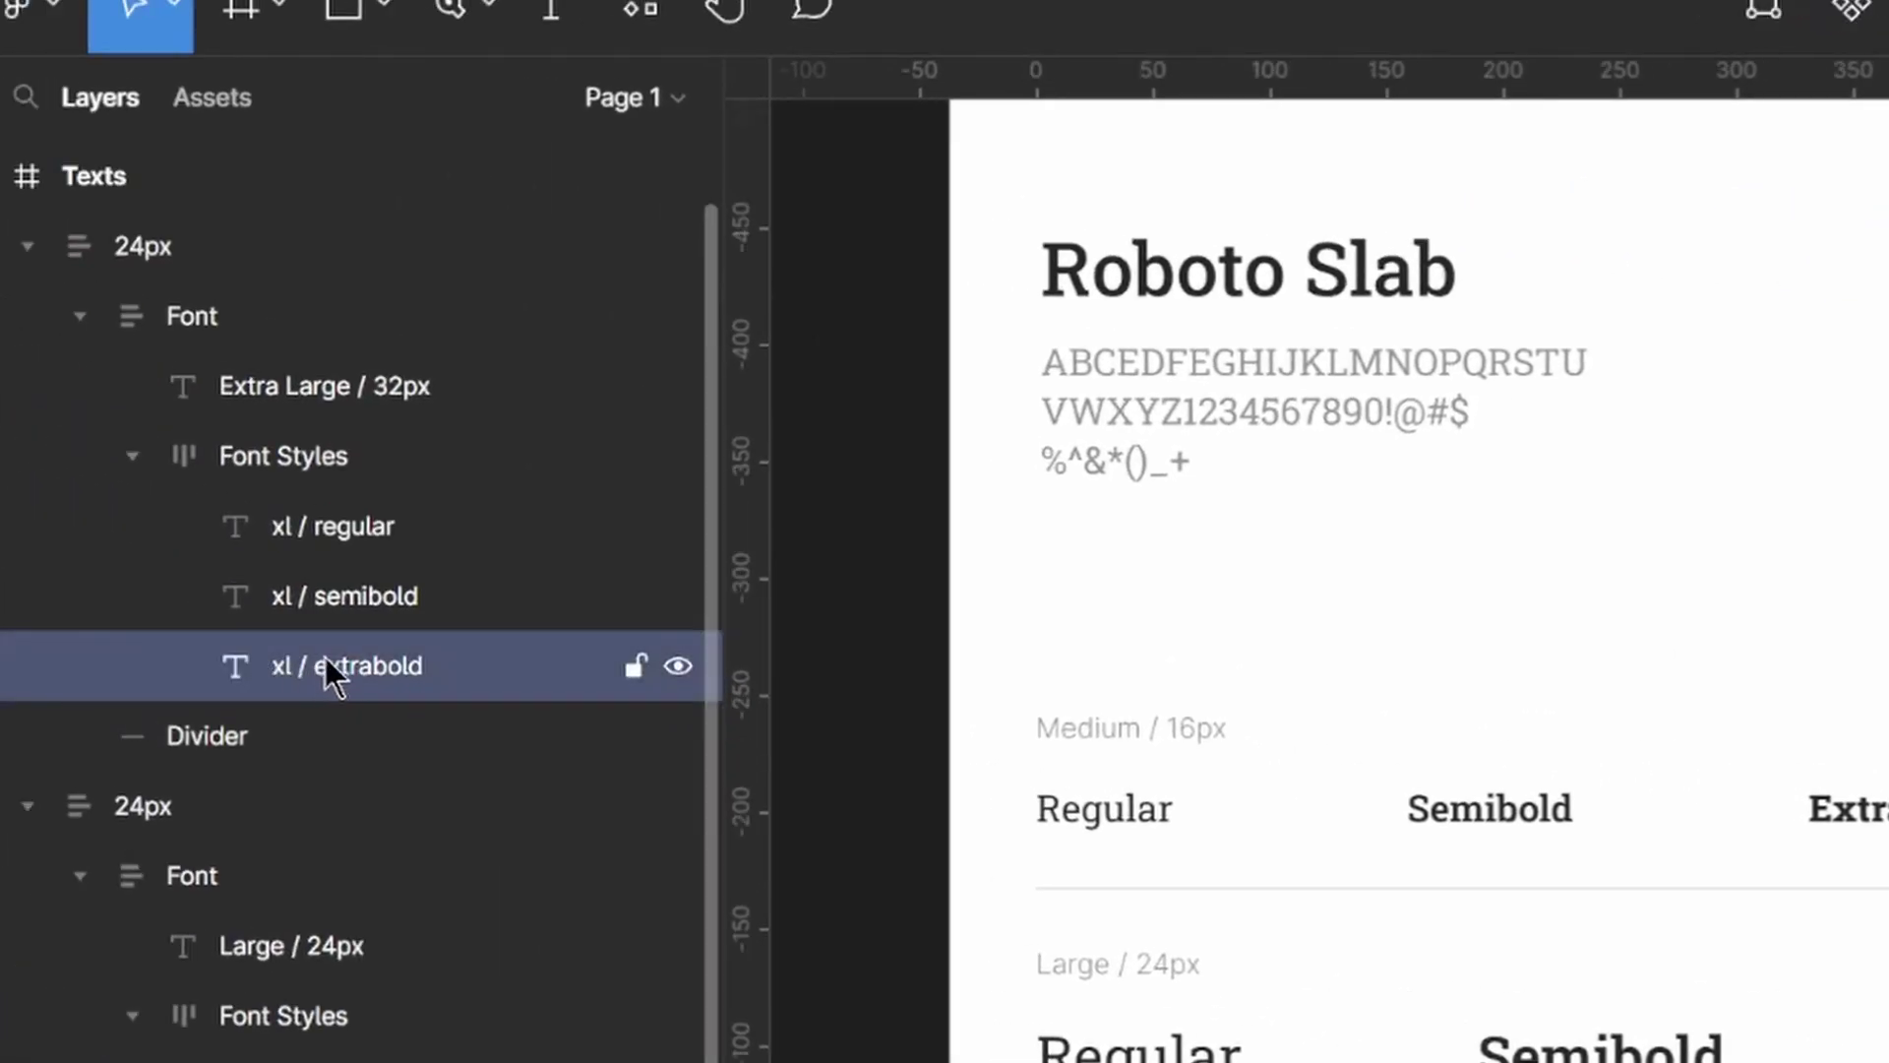
click(329, 596)
click(331, 528)
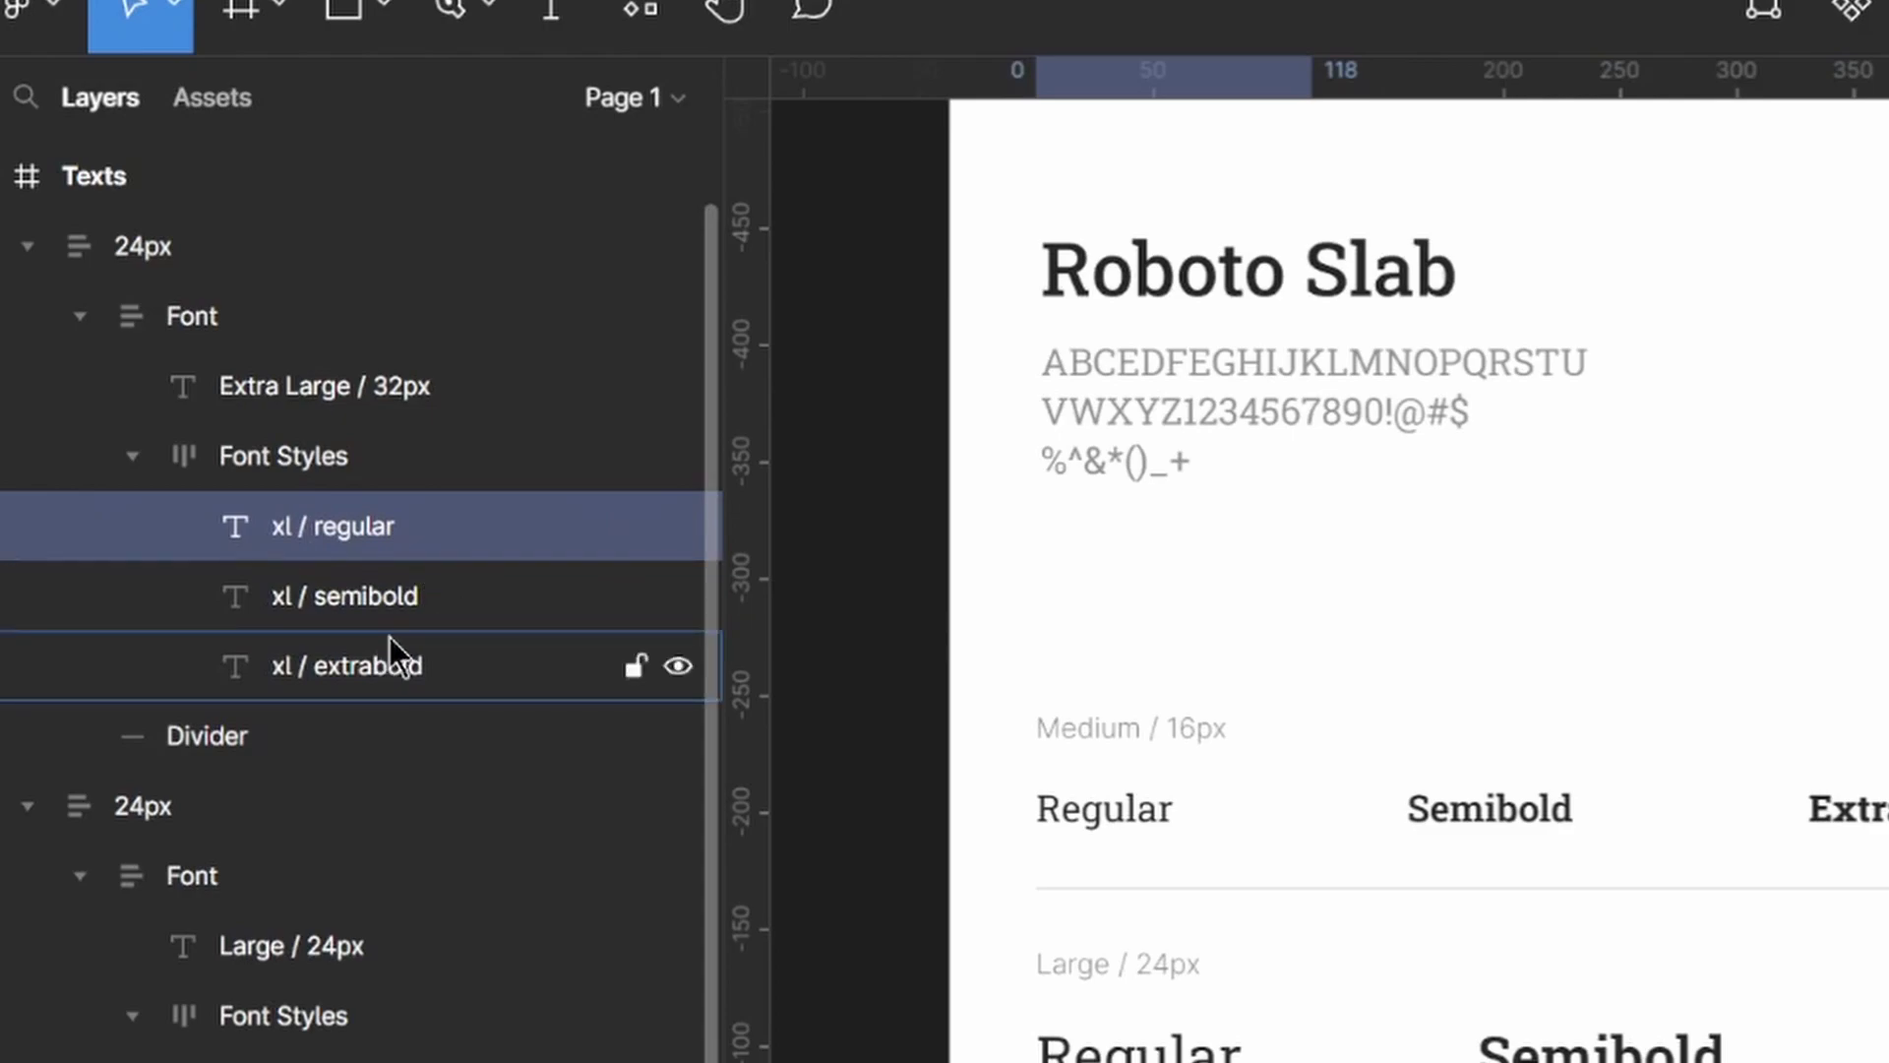
click(388, 595)
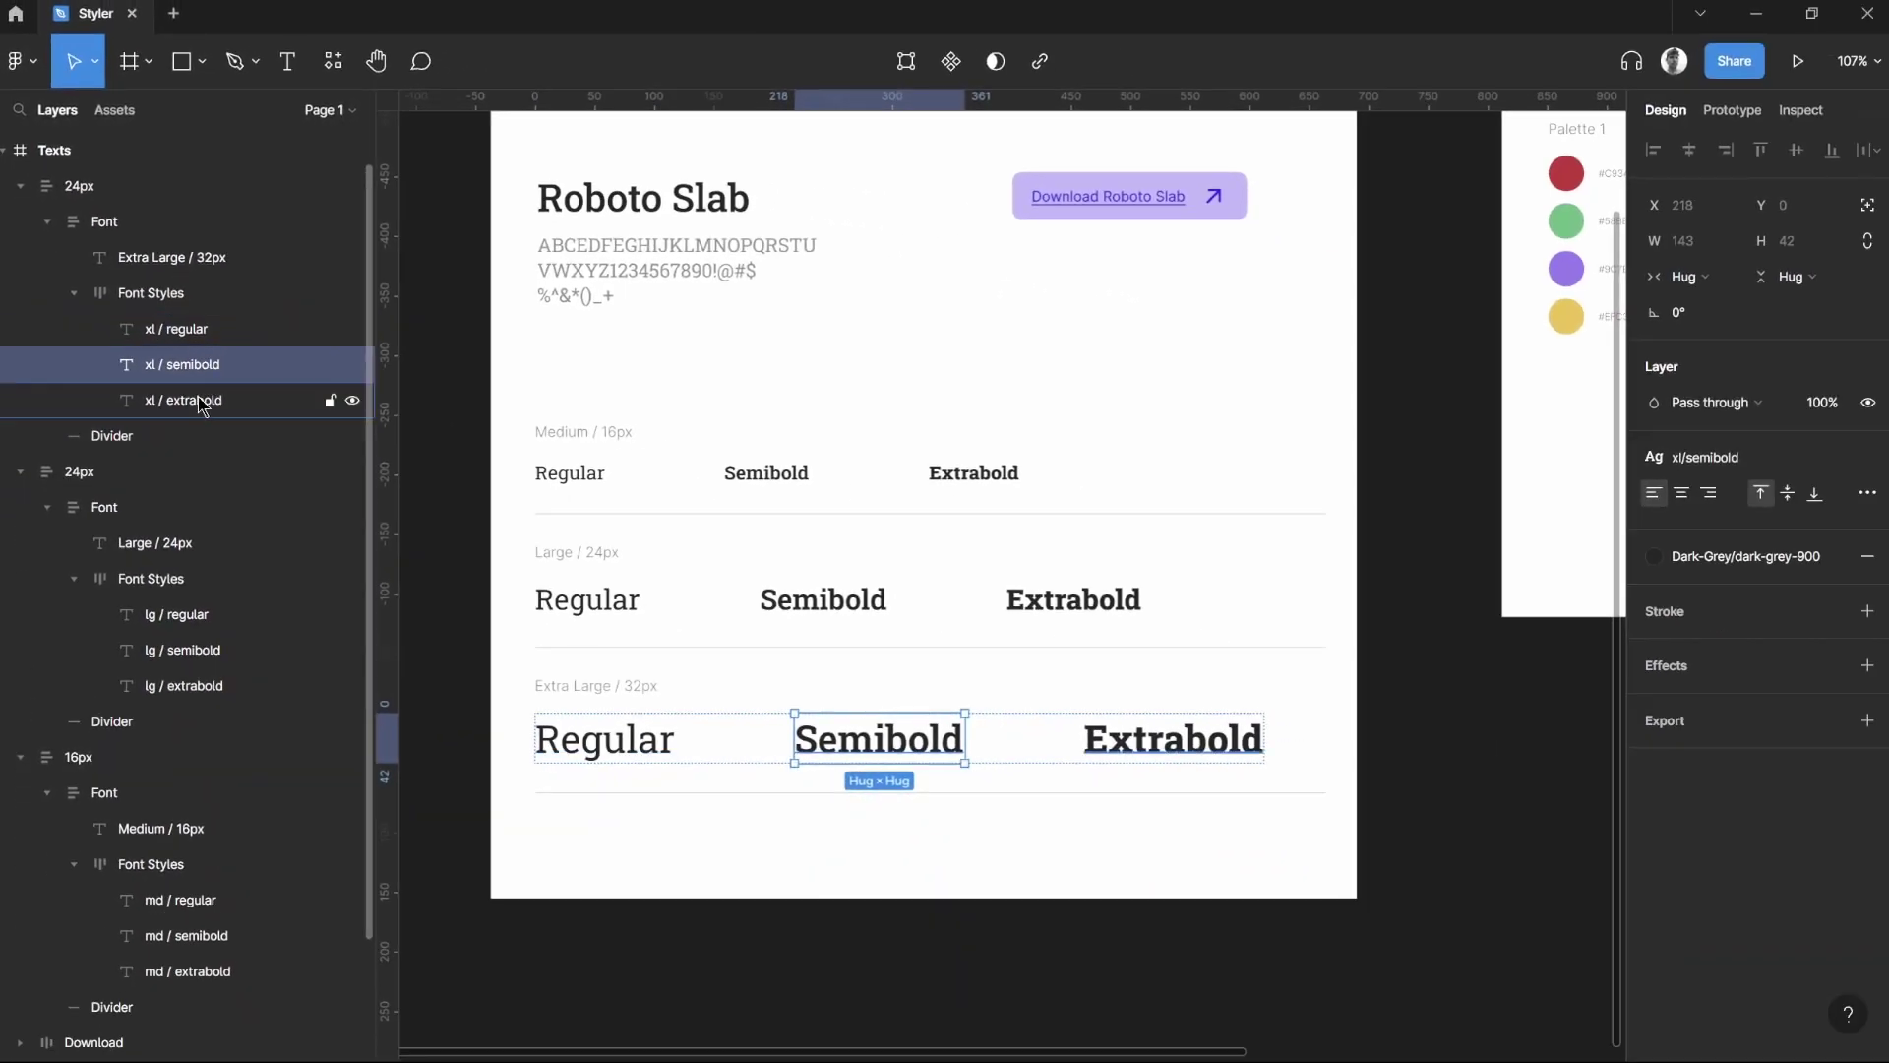
click(211, 497)
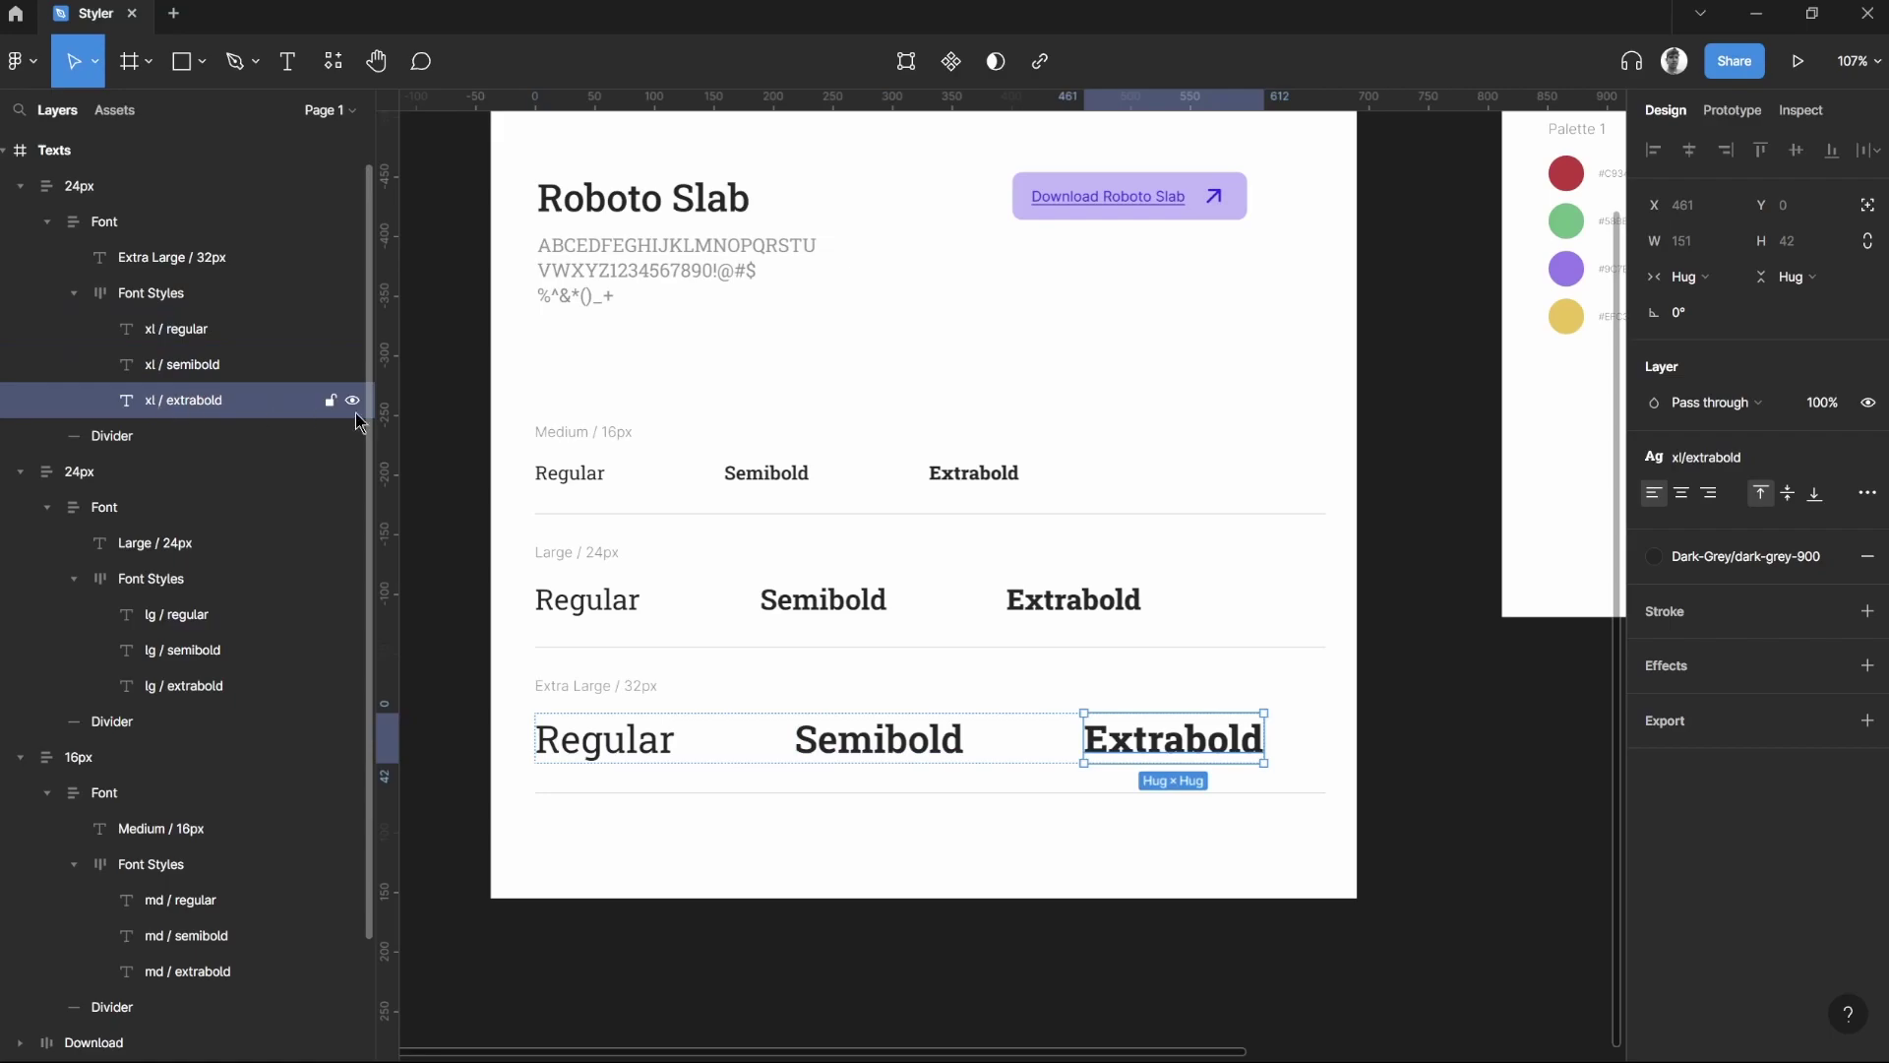
click(570, 474)
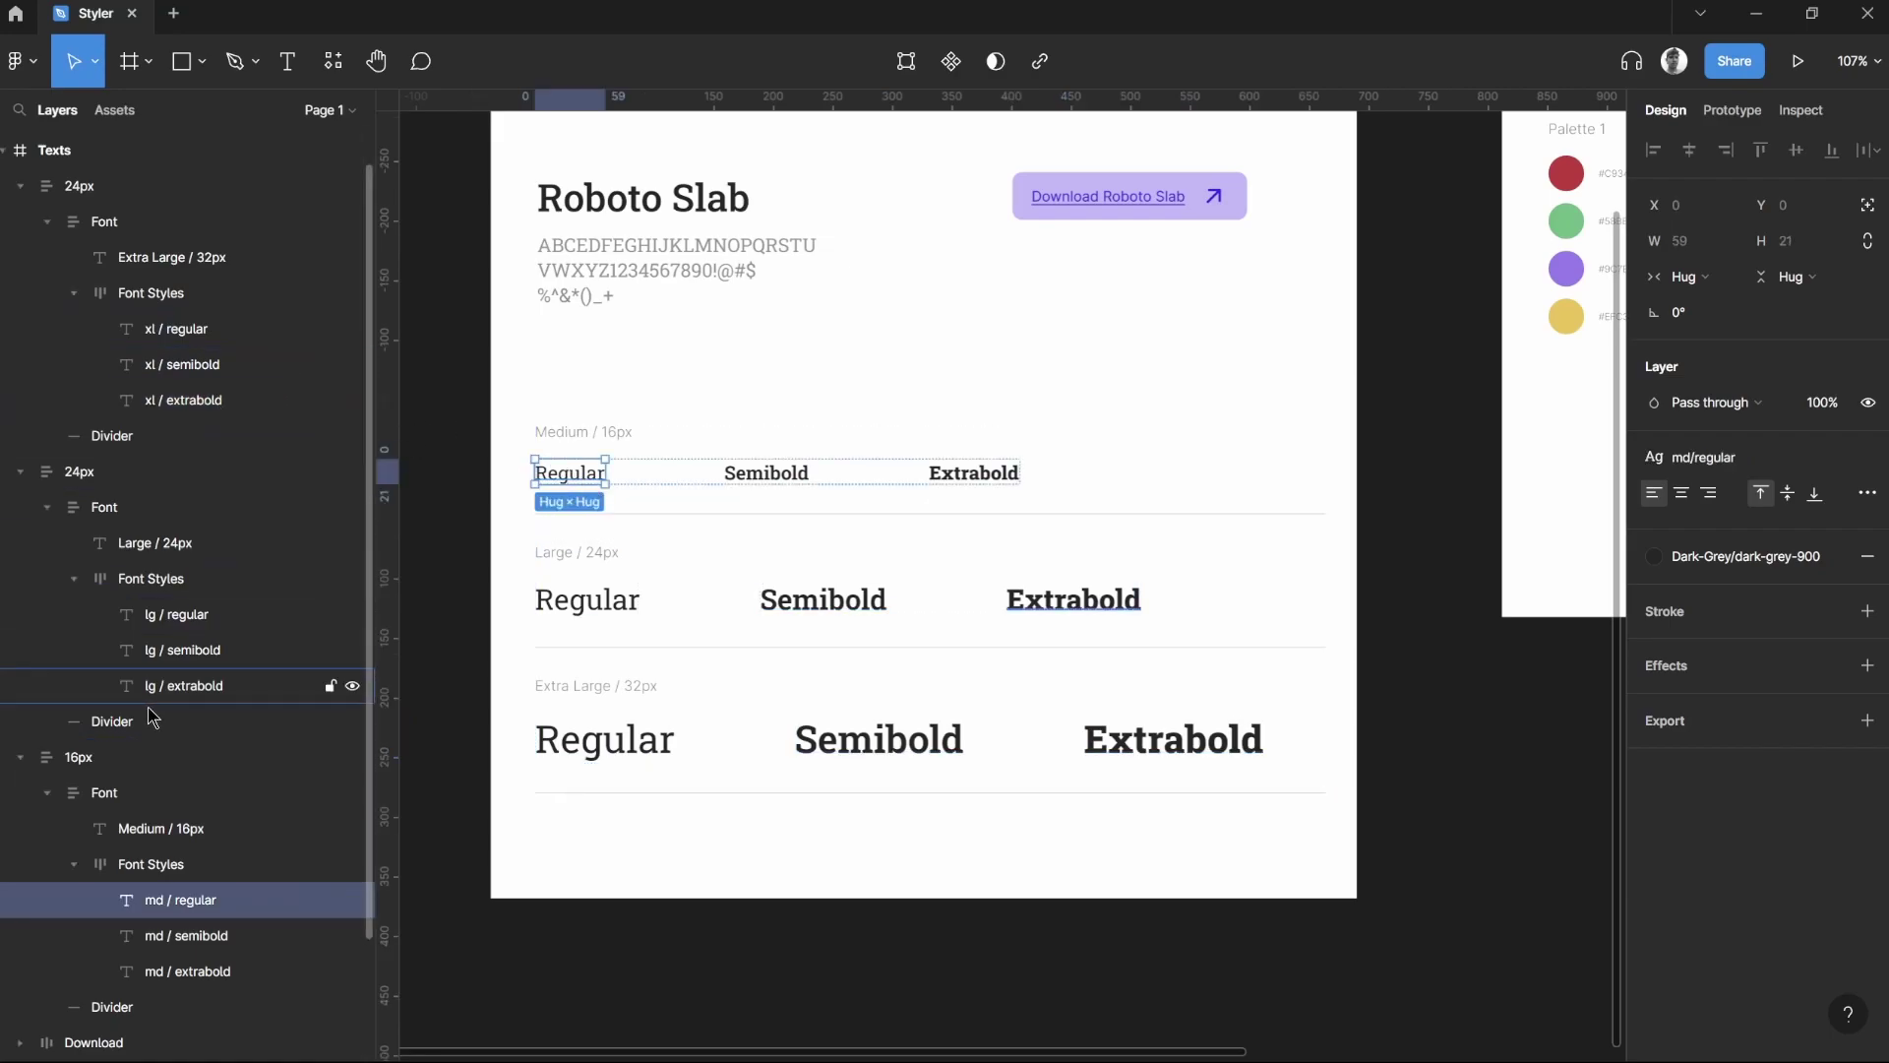
click(194, 694)
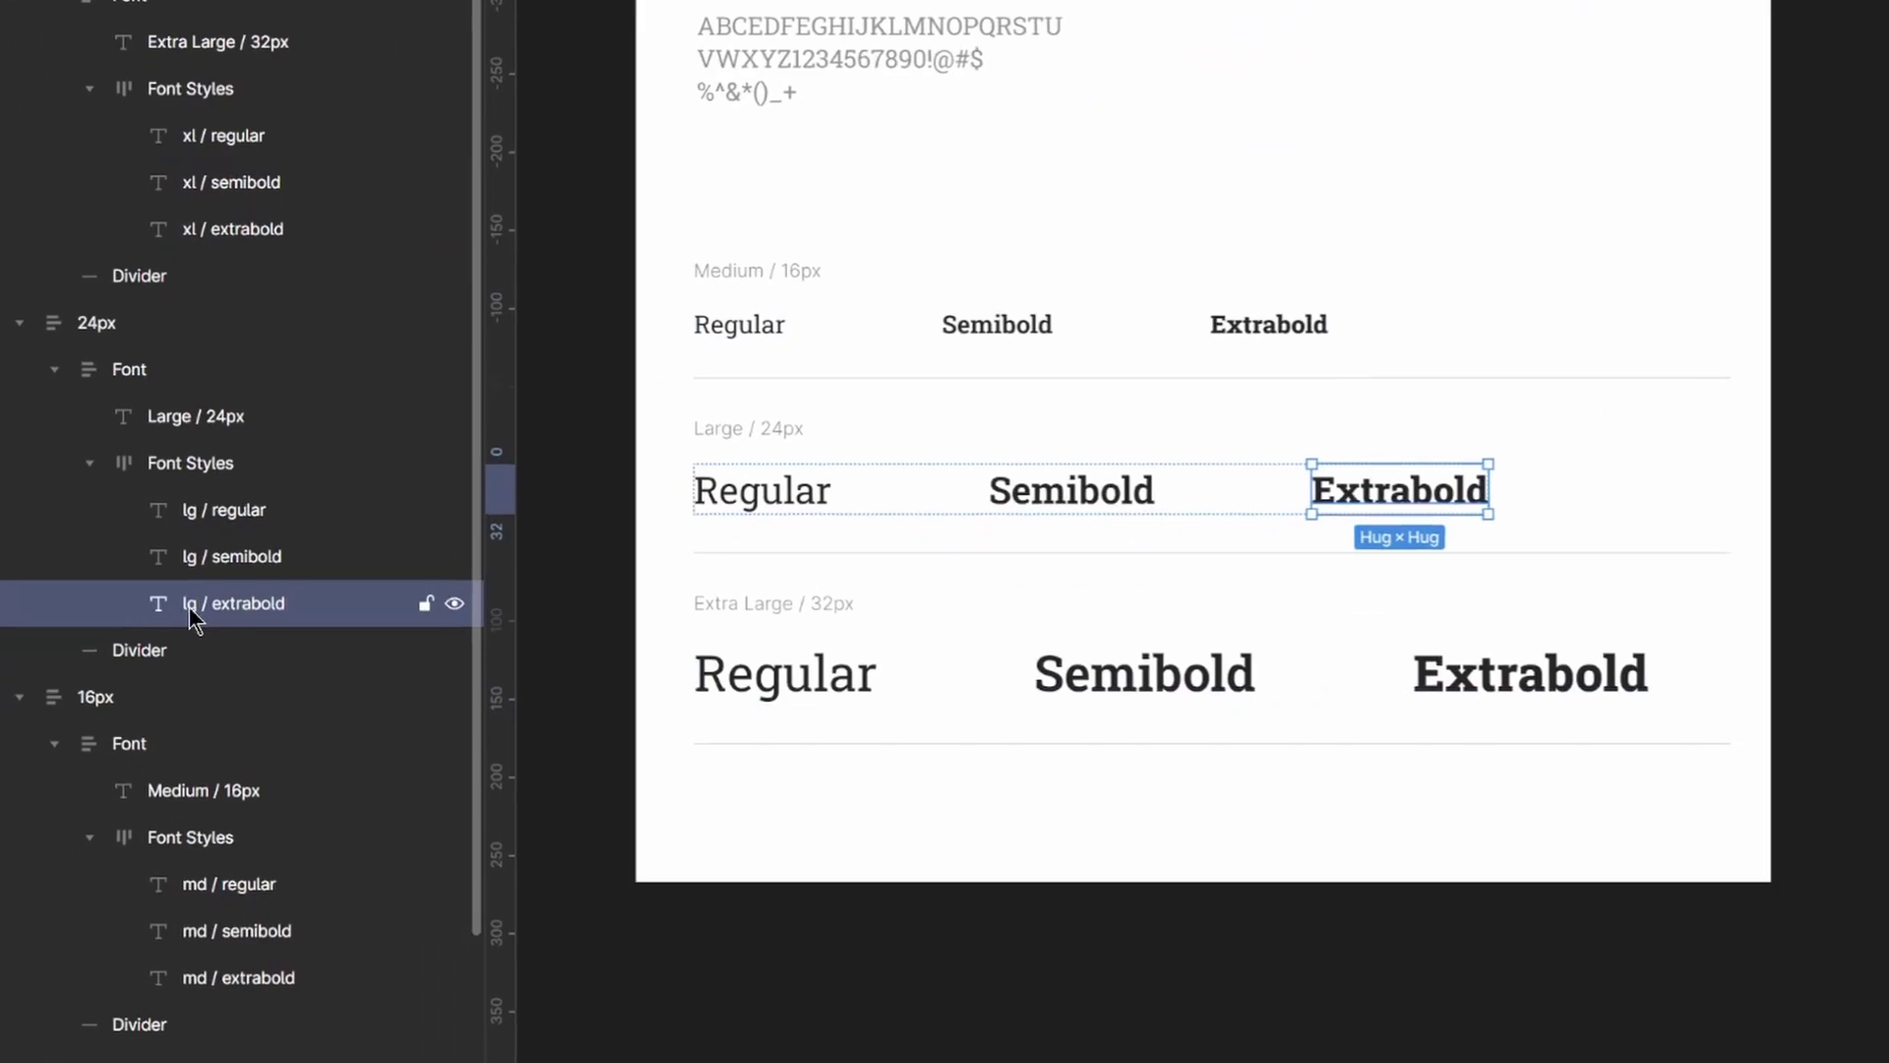
- Insert '/ white' at the start of the lg / extrabold layer name
double_click(157, 686)
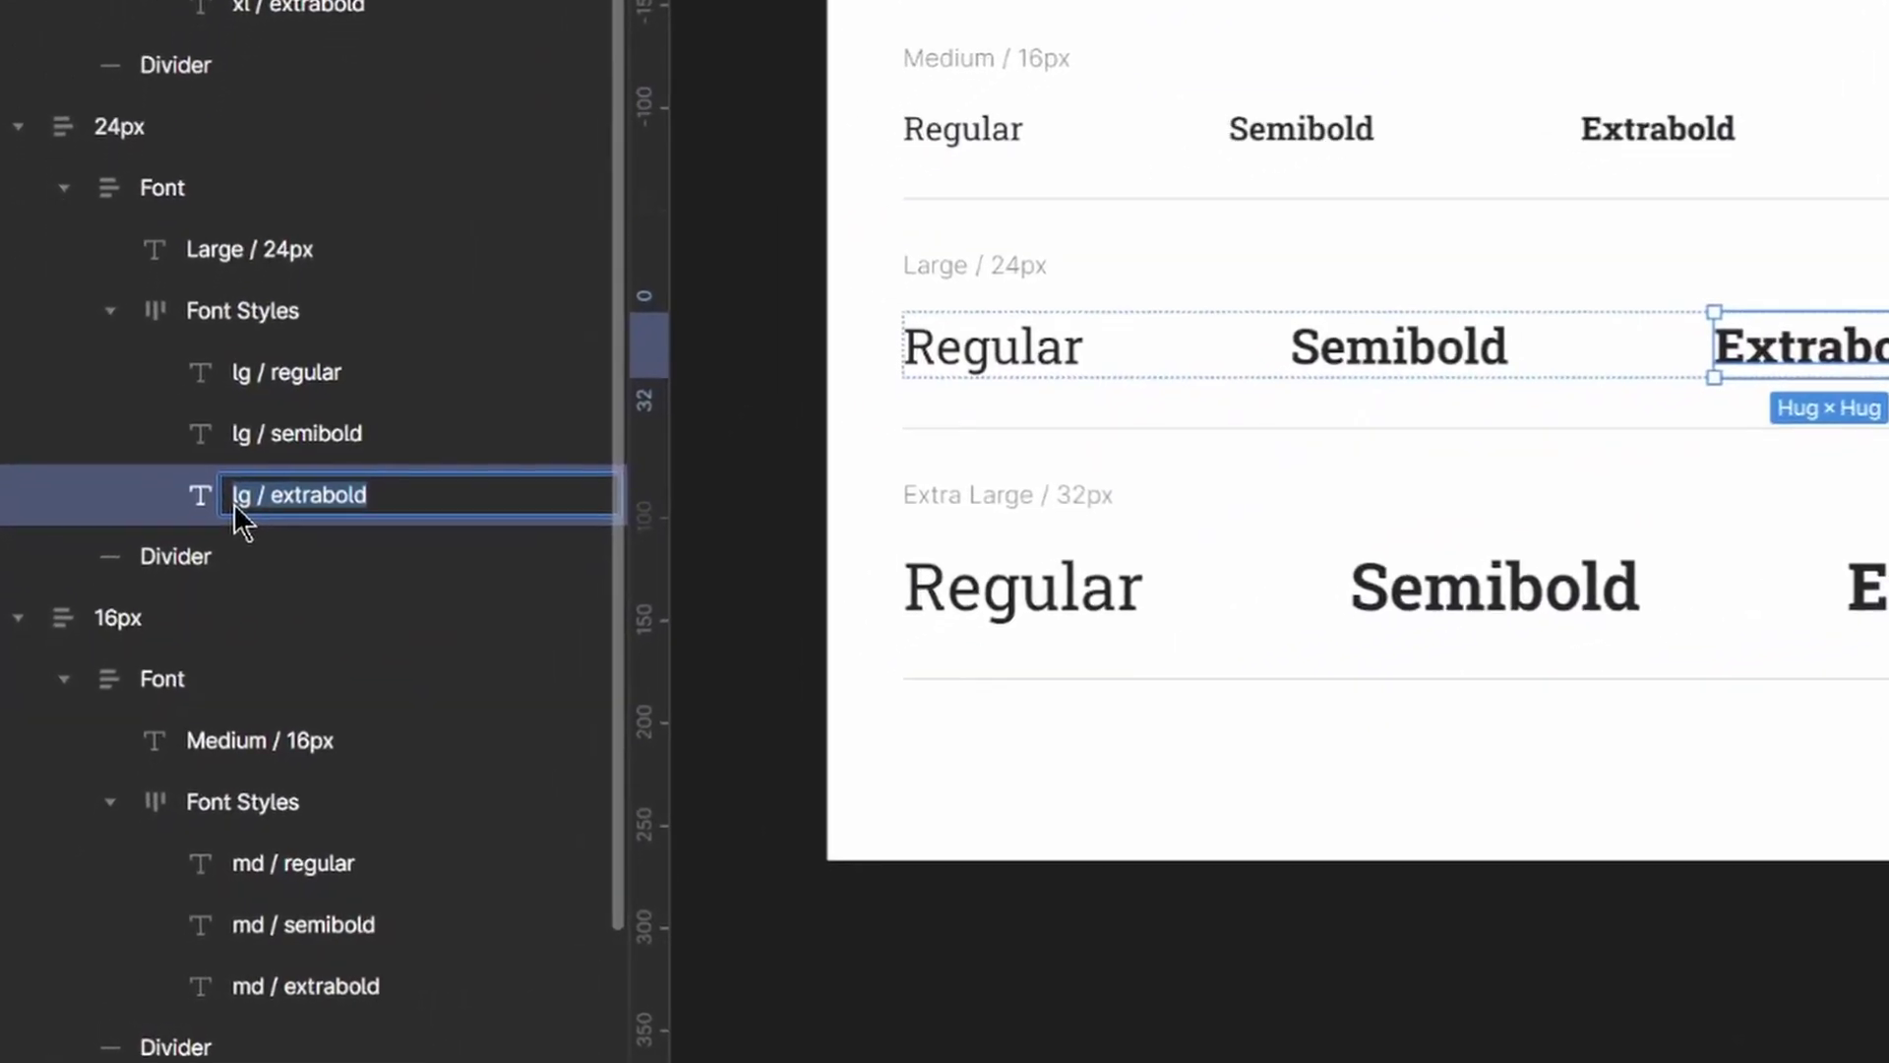
key(Home)
text(/)
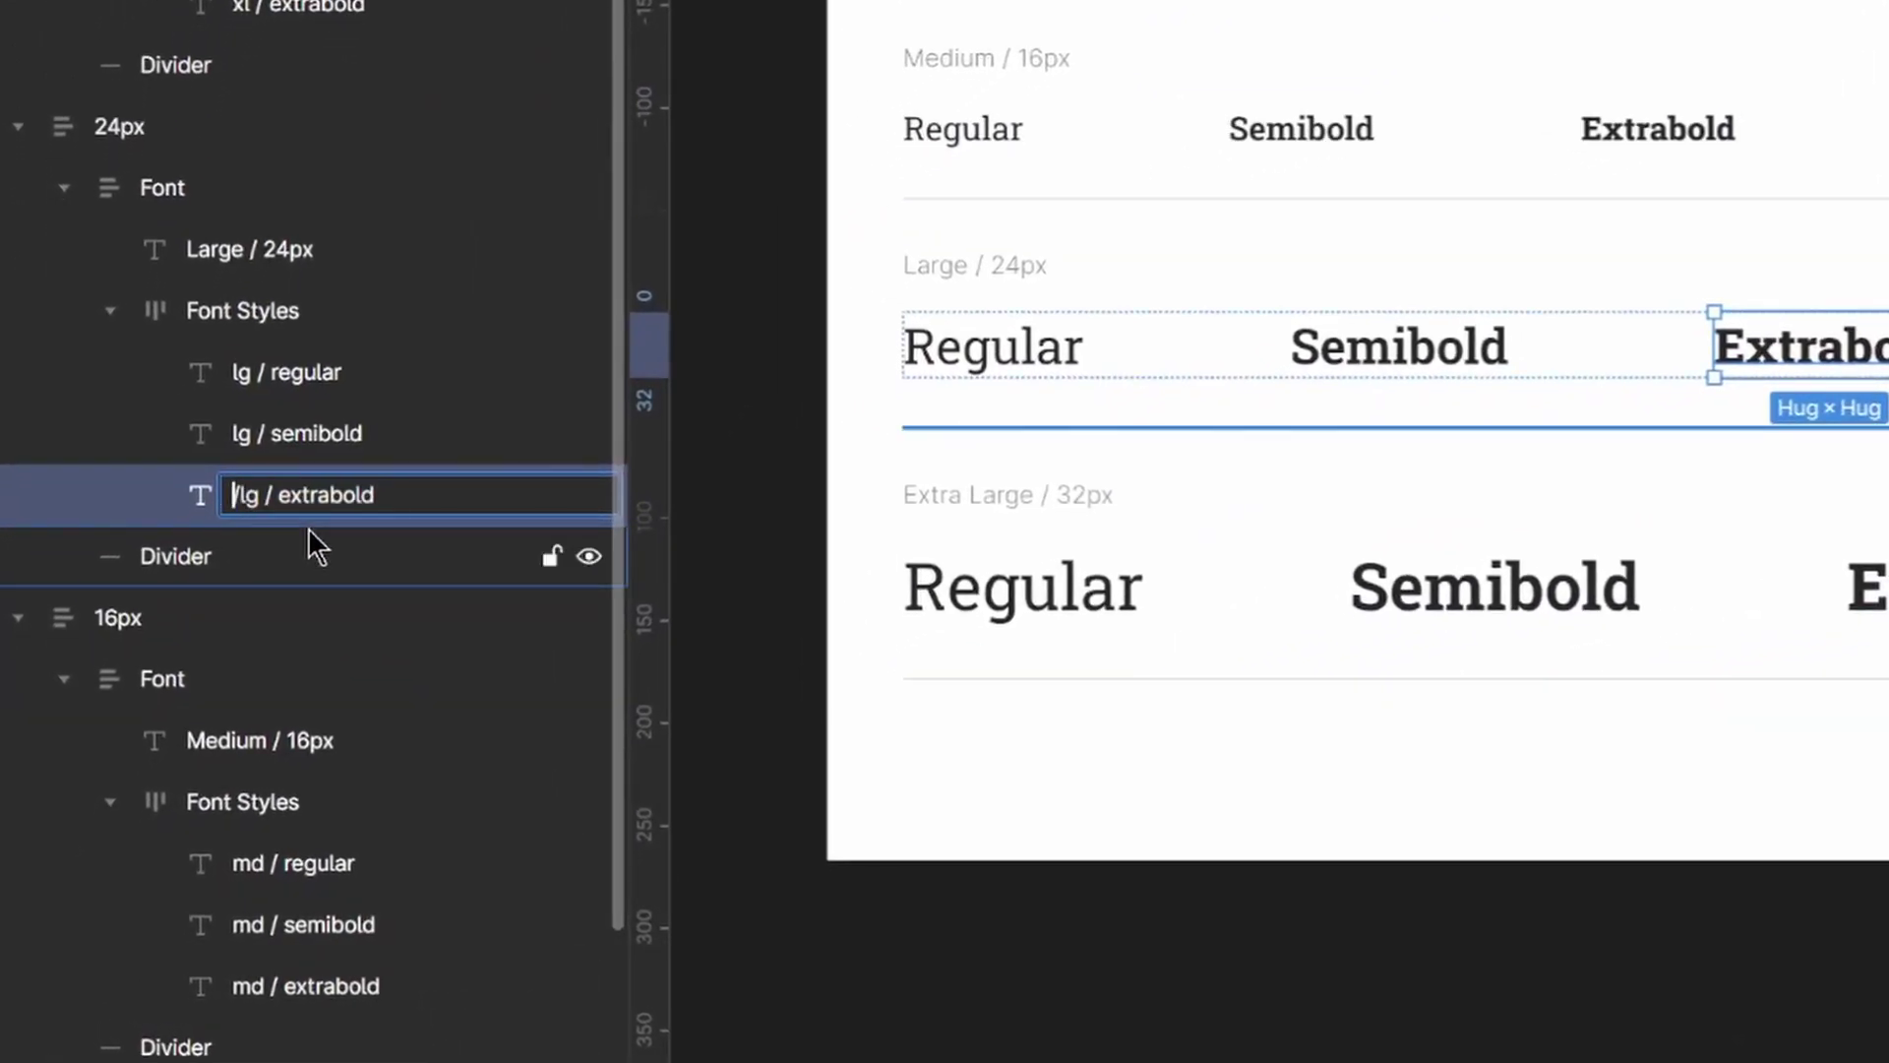
text( white)
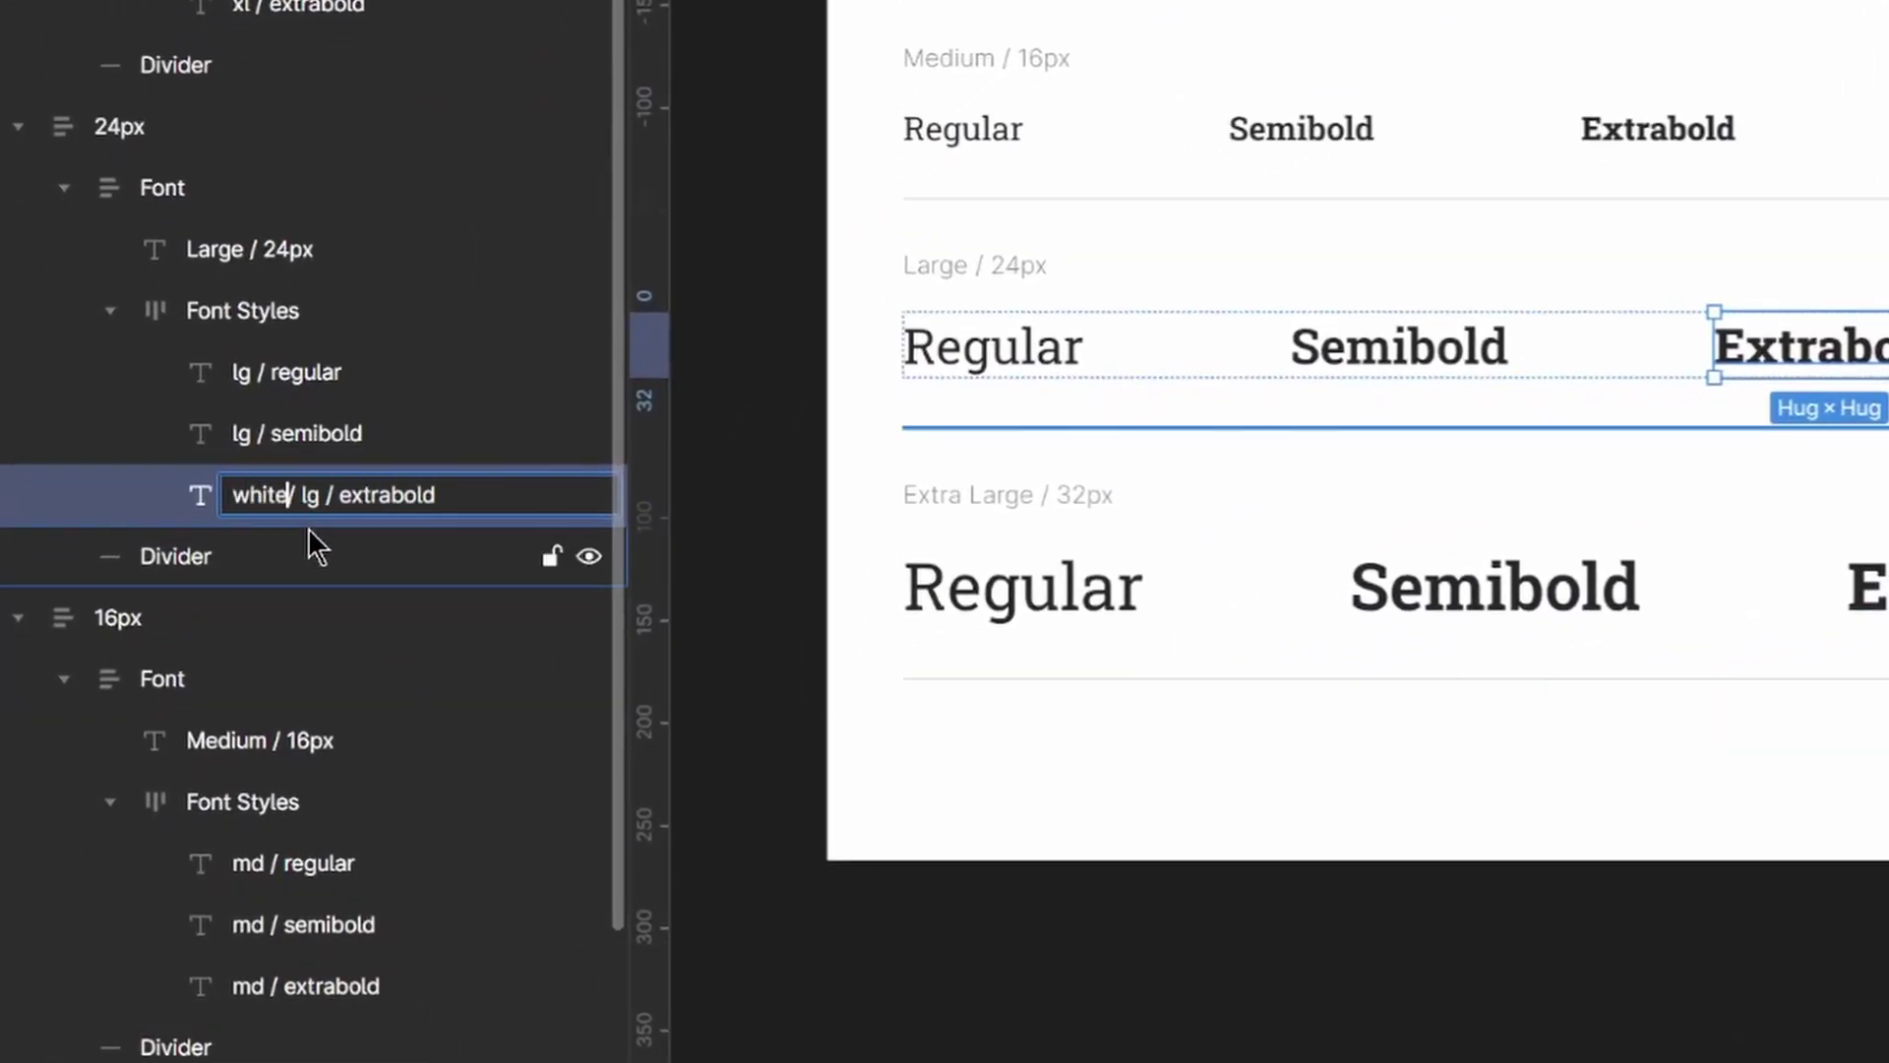
key(Return)
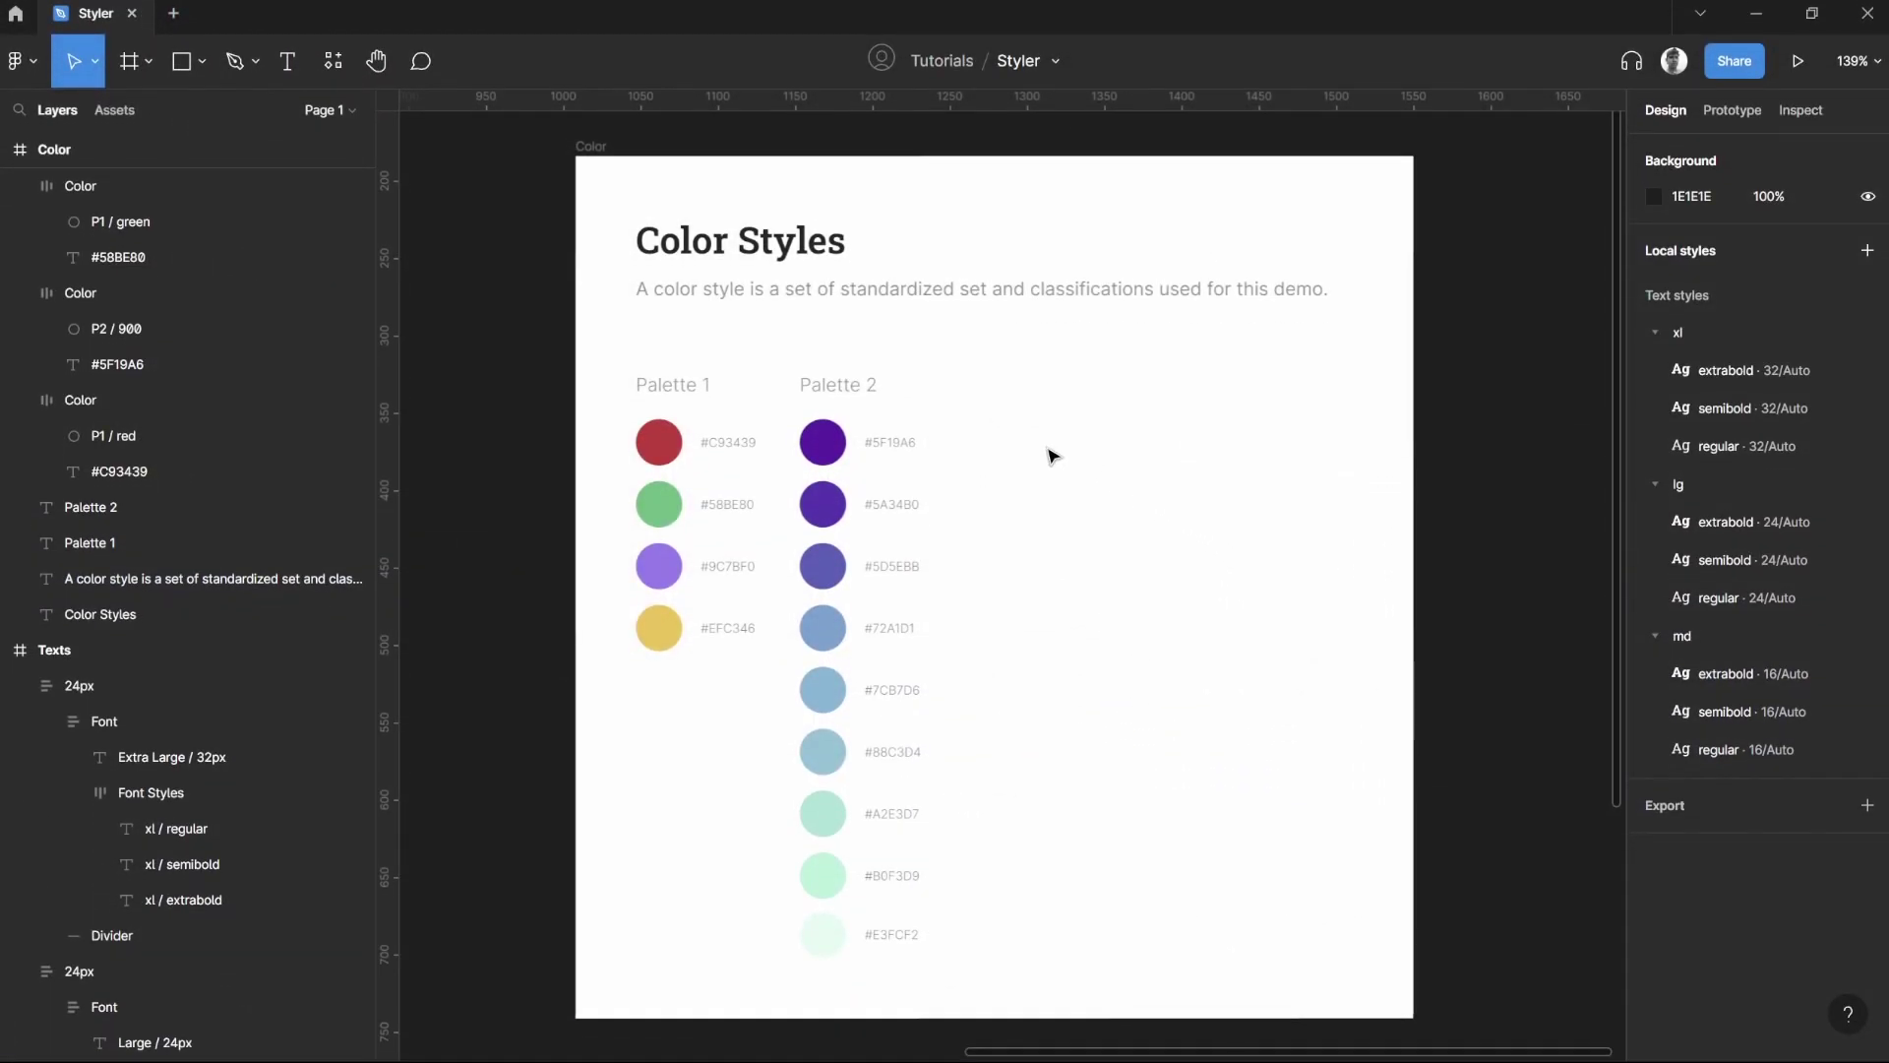
scroll(1066, 422, down, 1)
scroll(1067, 423, left, 1)
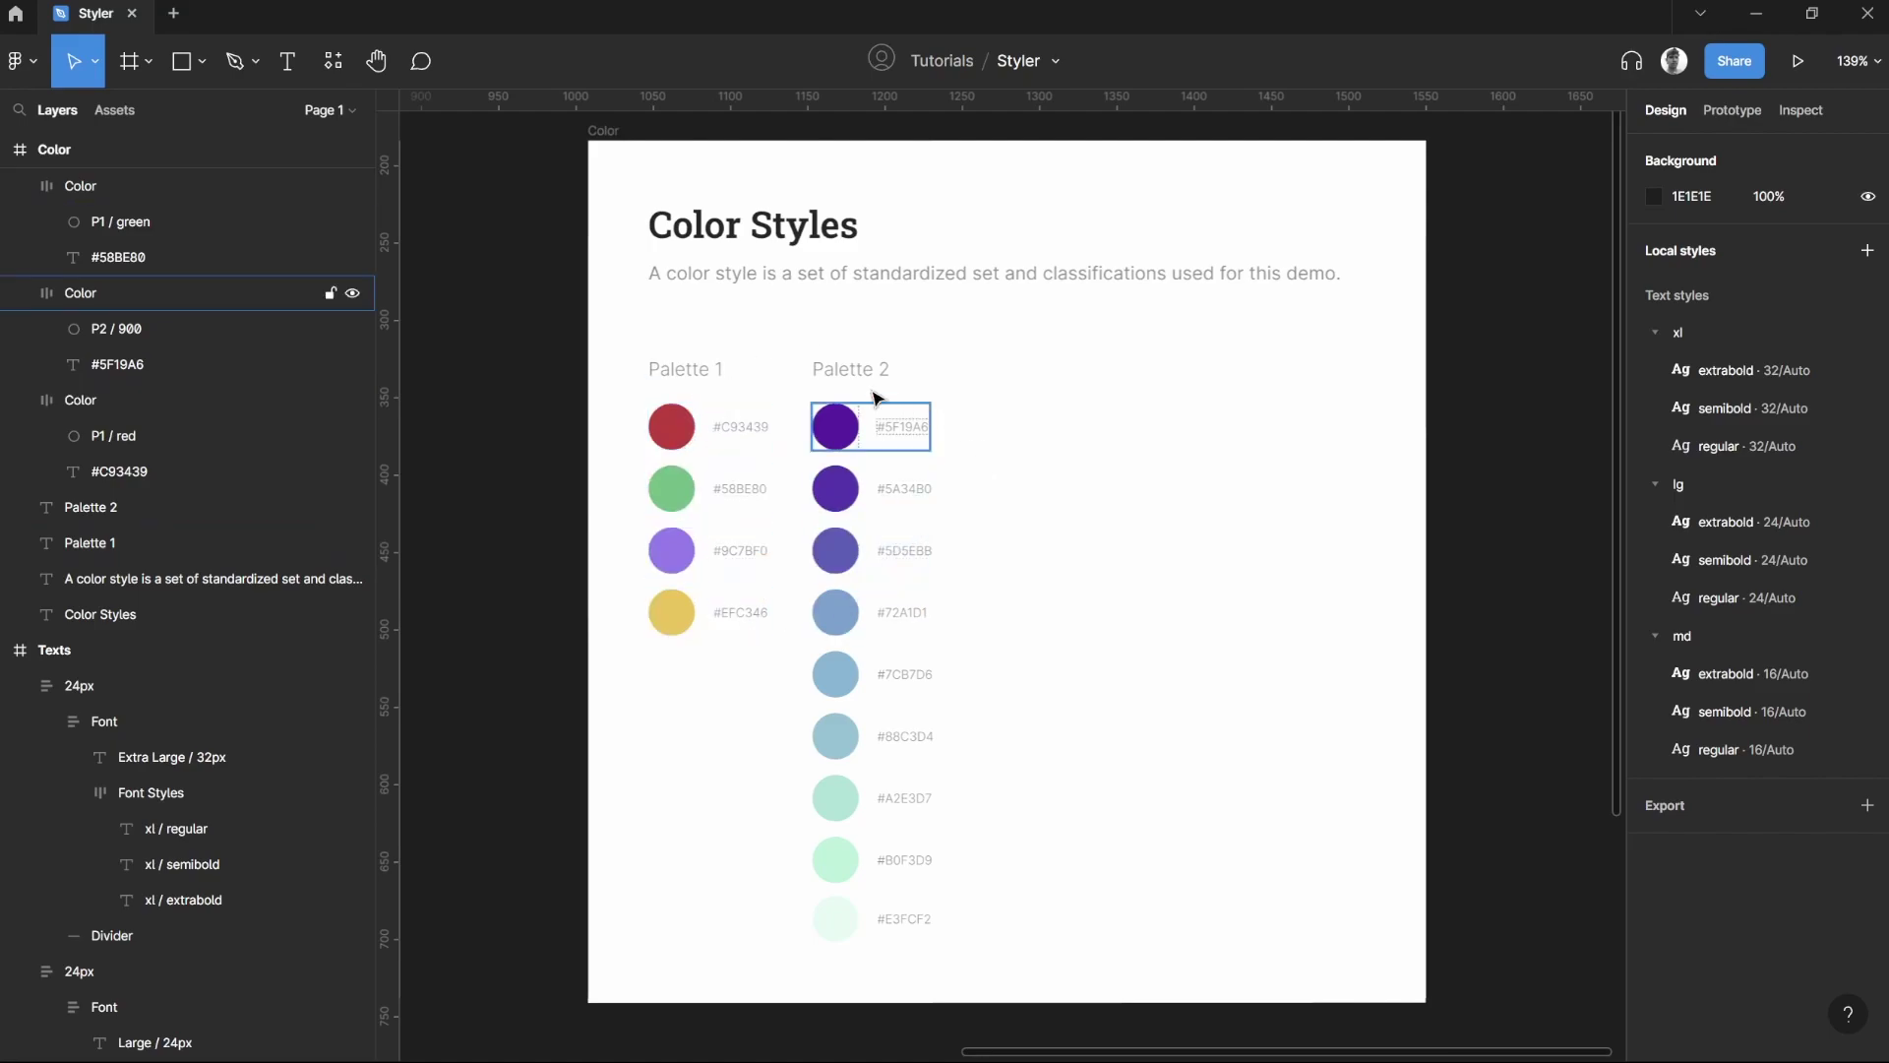
click(854, 372)
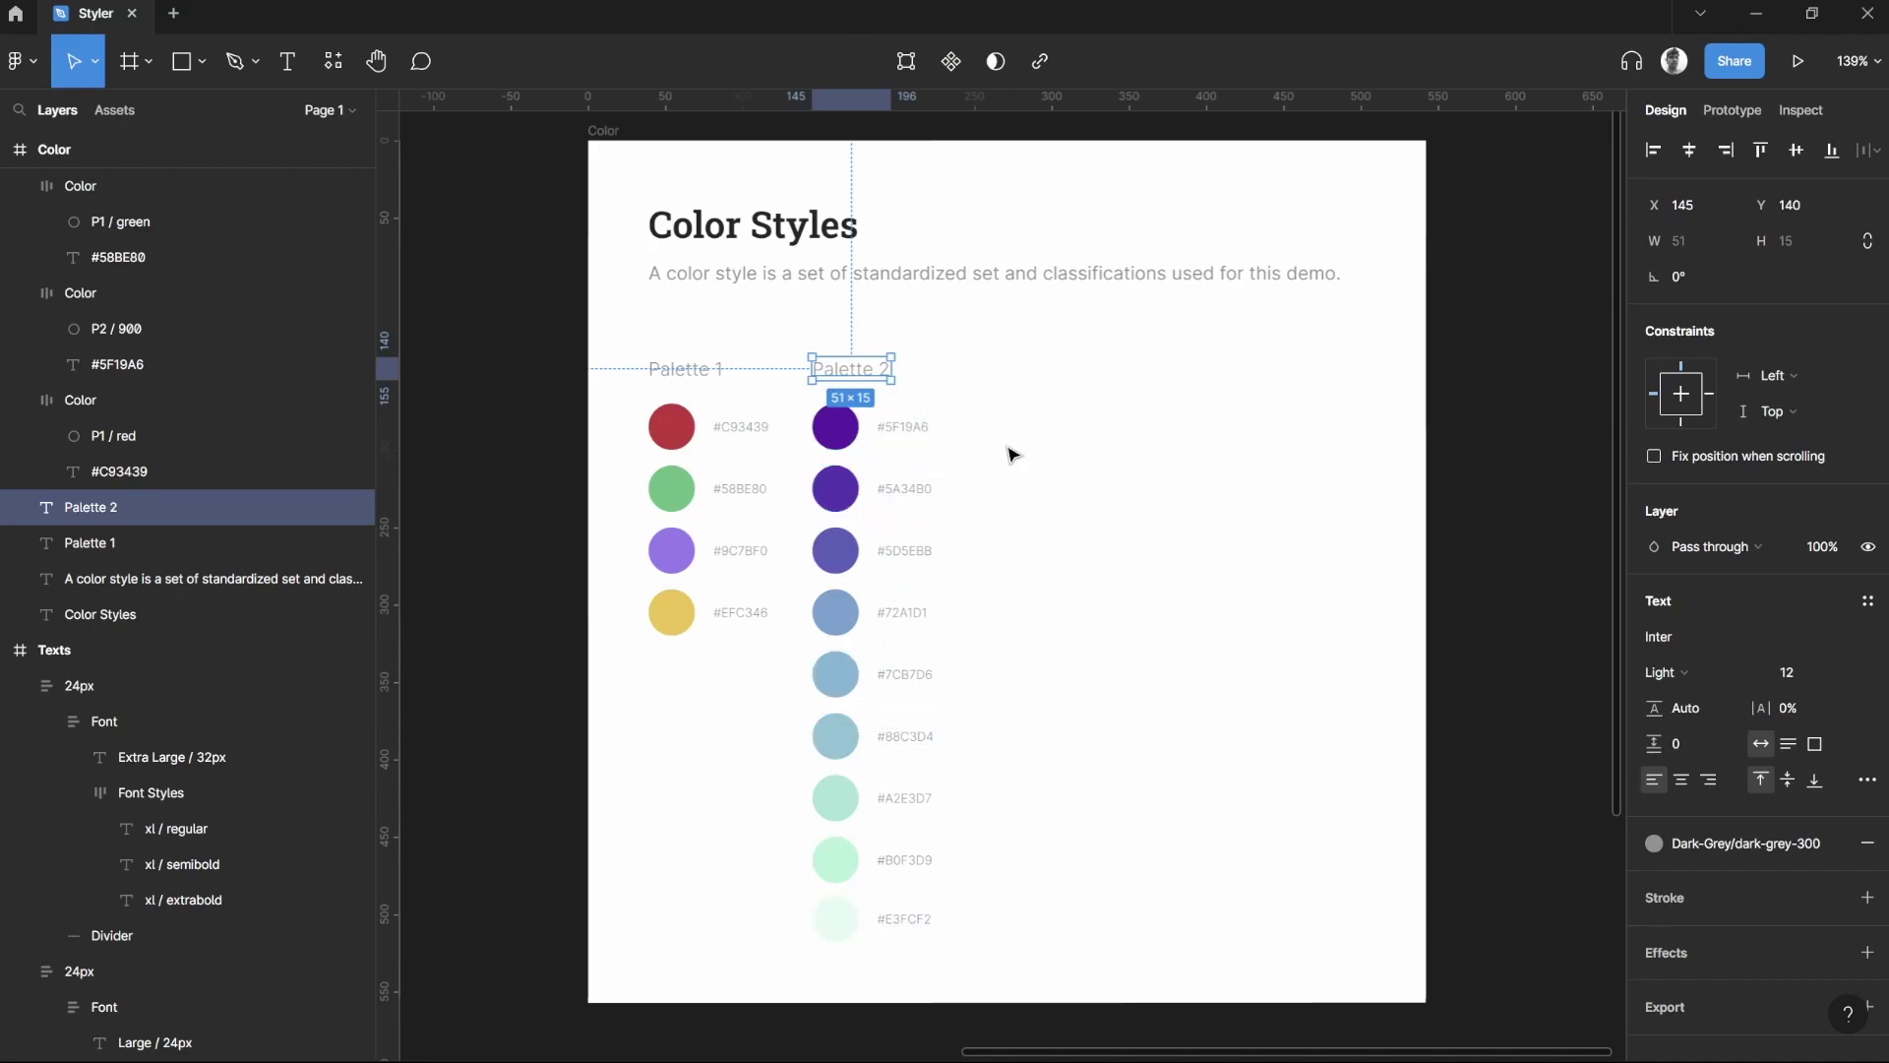
click(1297, 413)
scroll(1082, 355, left, 2)
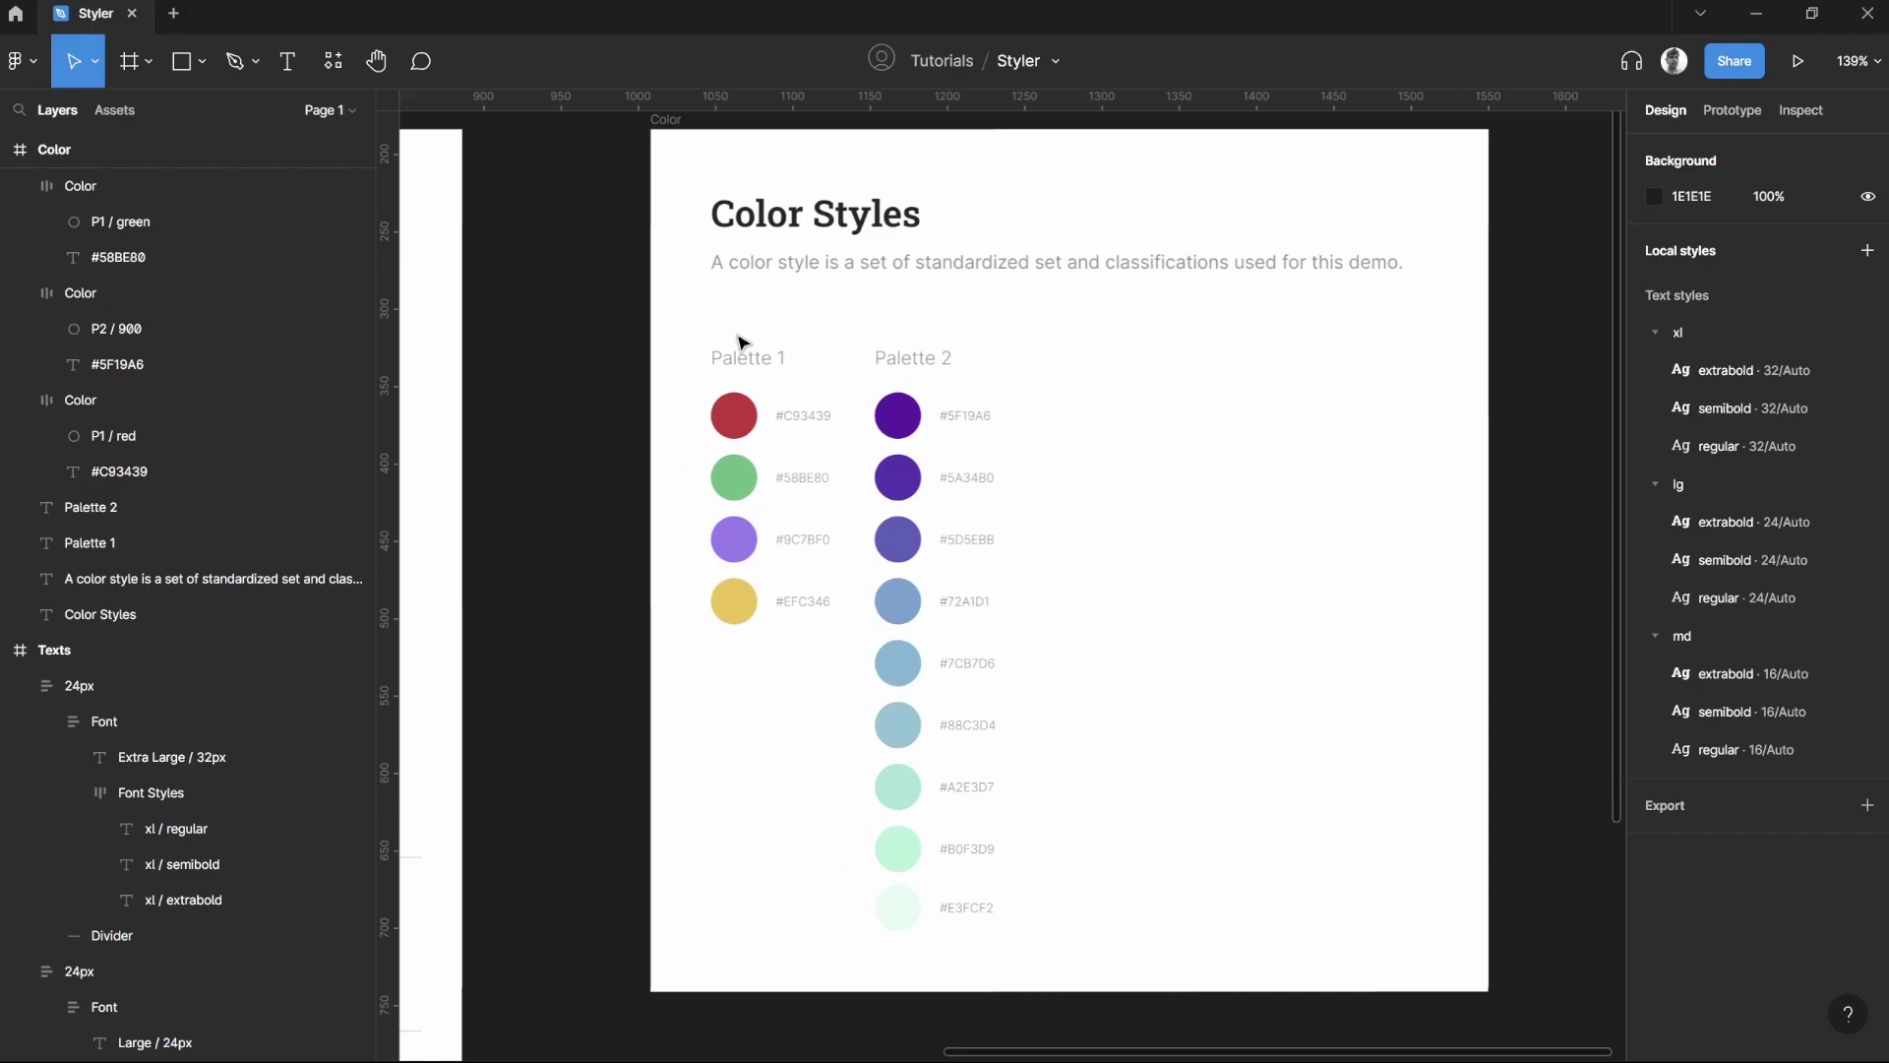
click(733, 419)
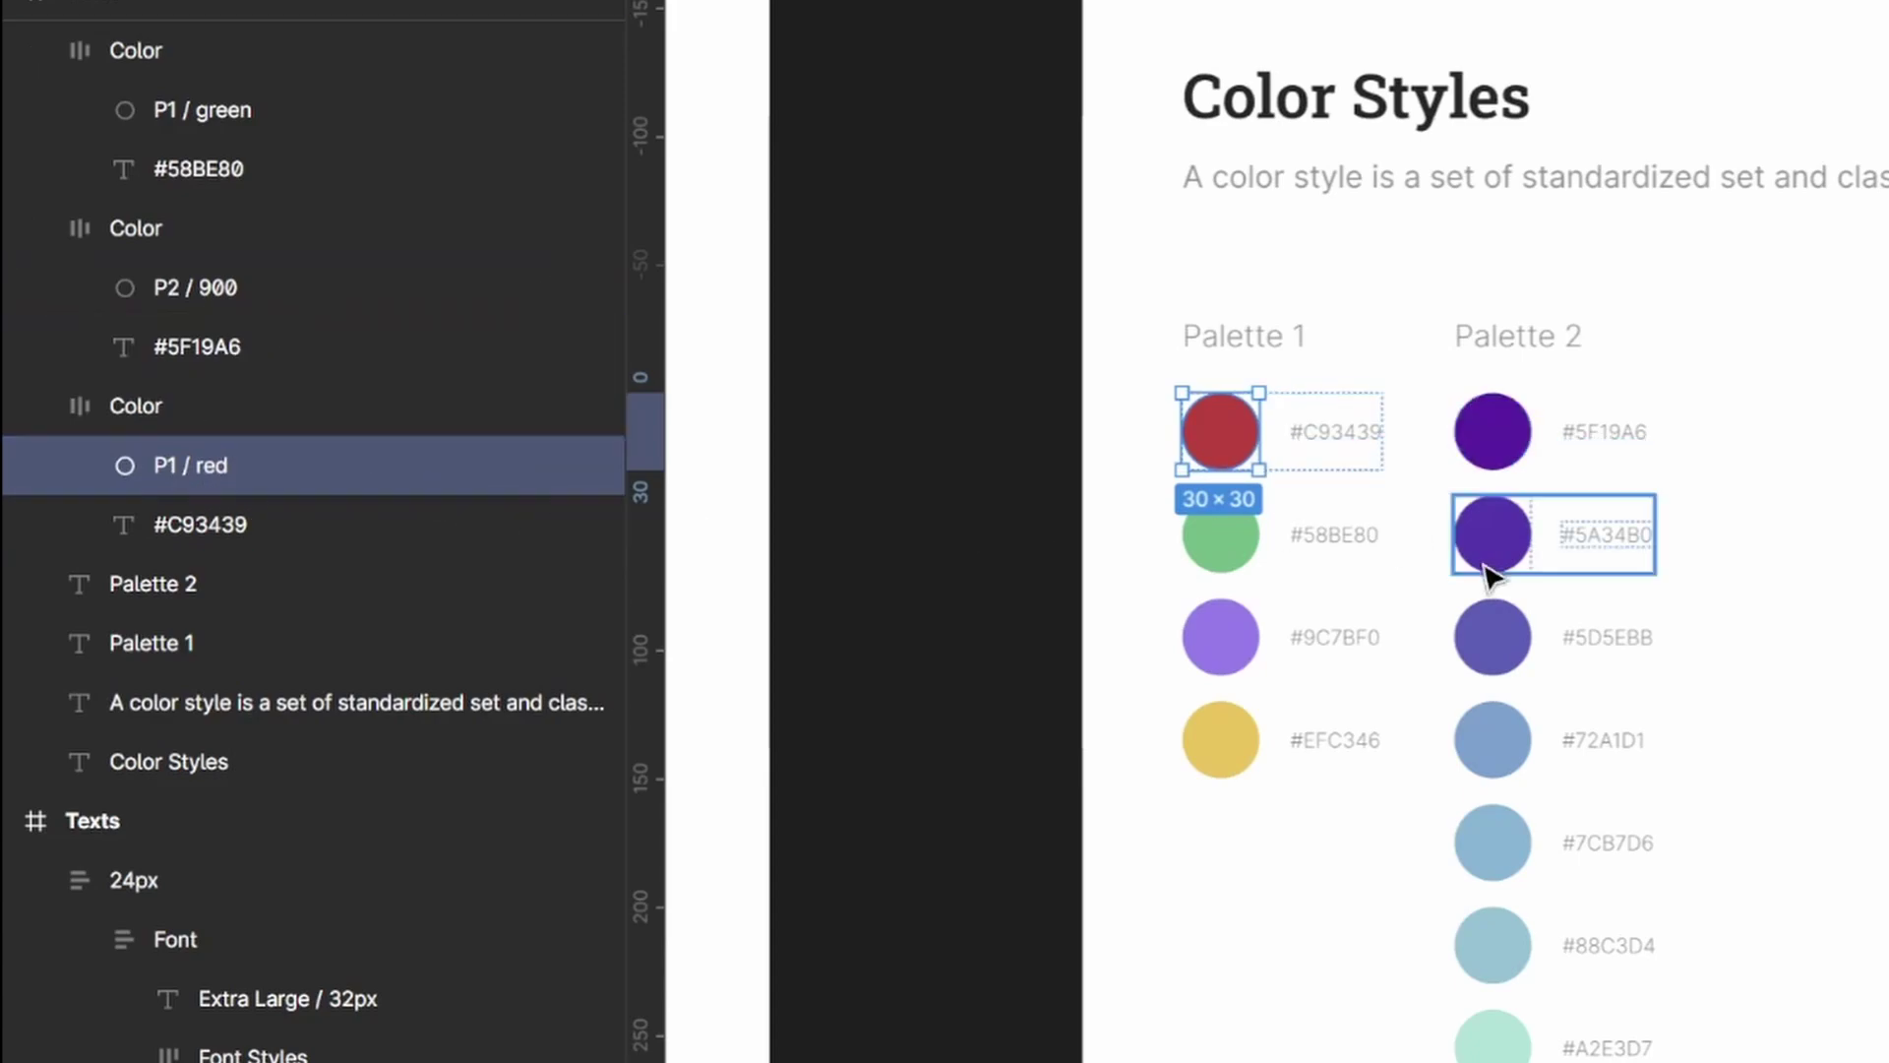
click(1227, 552)
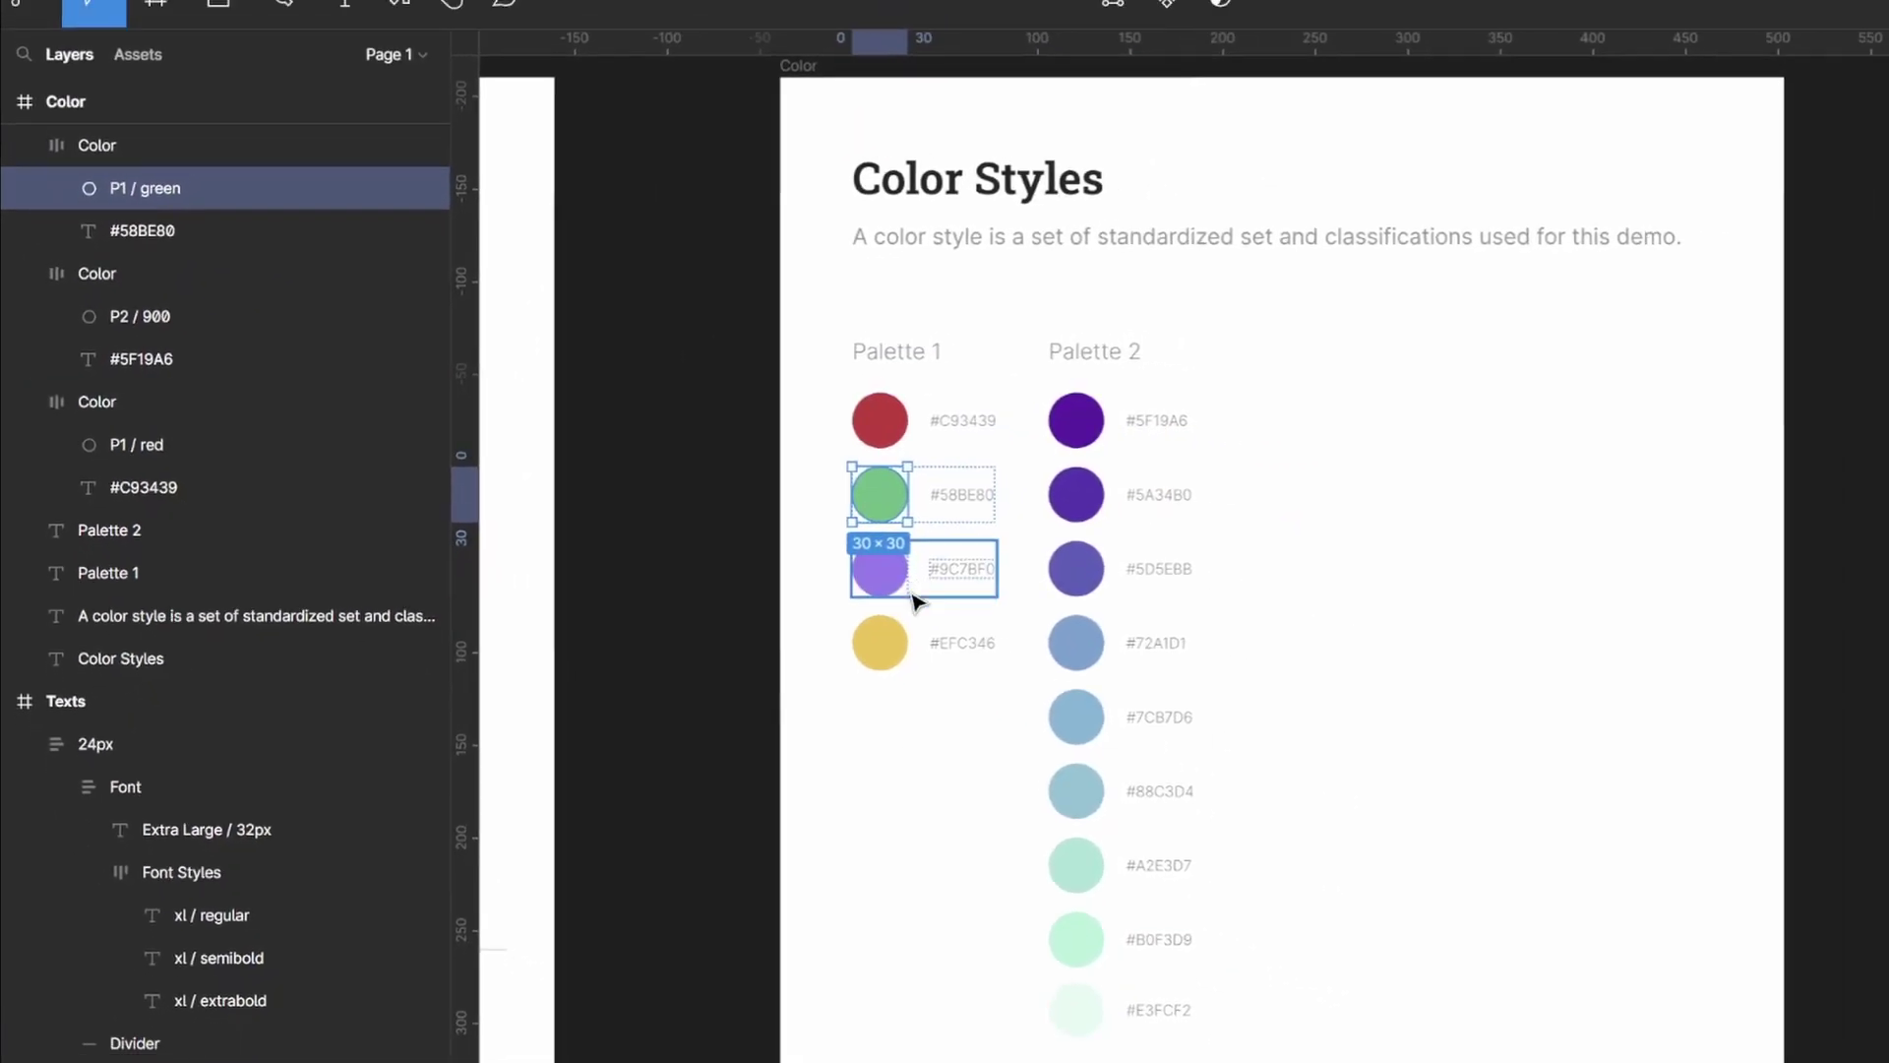
click(881, 570)
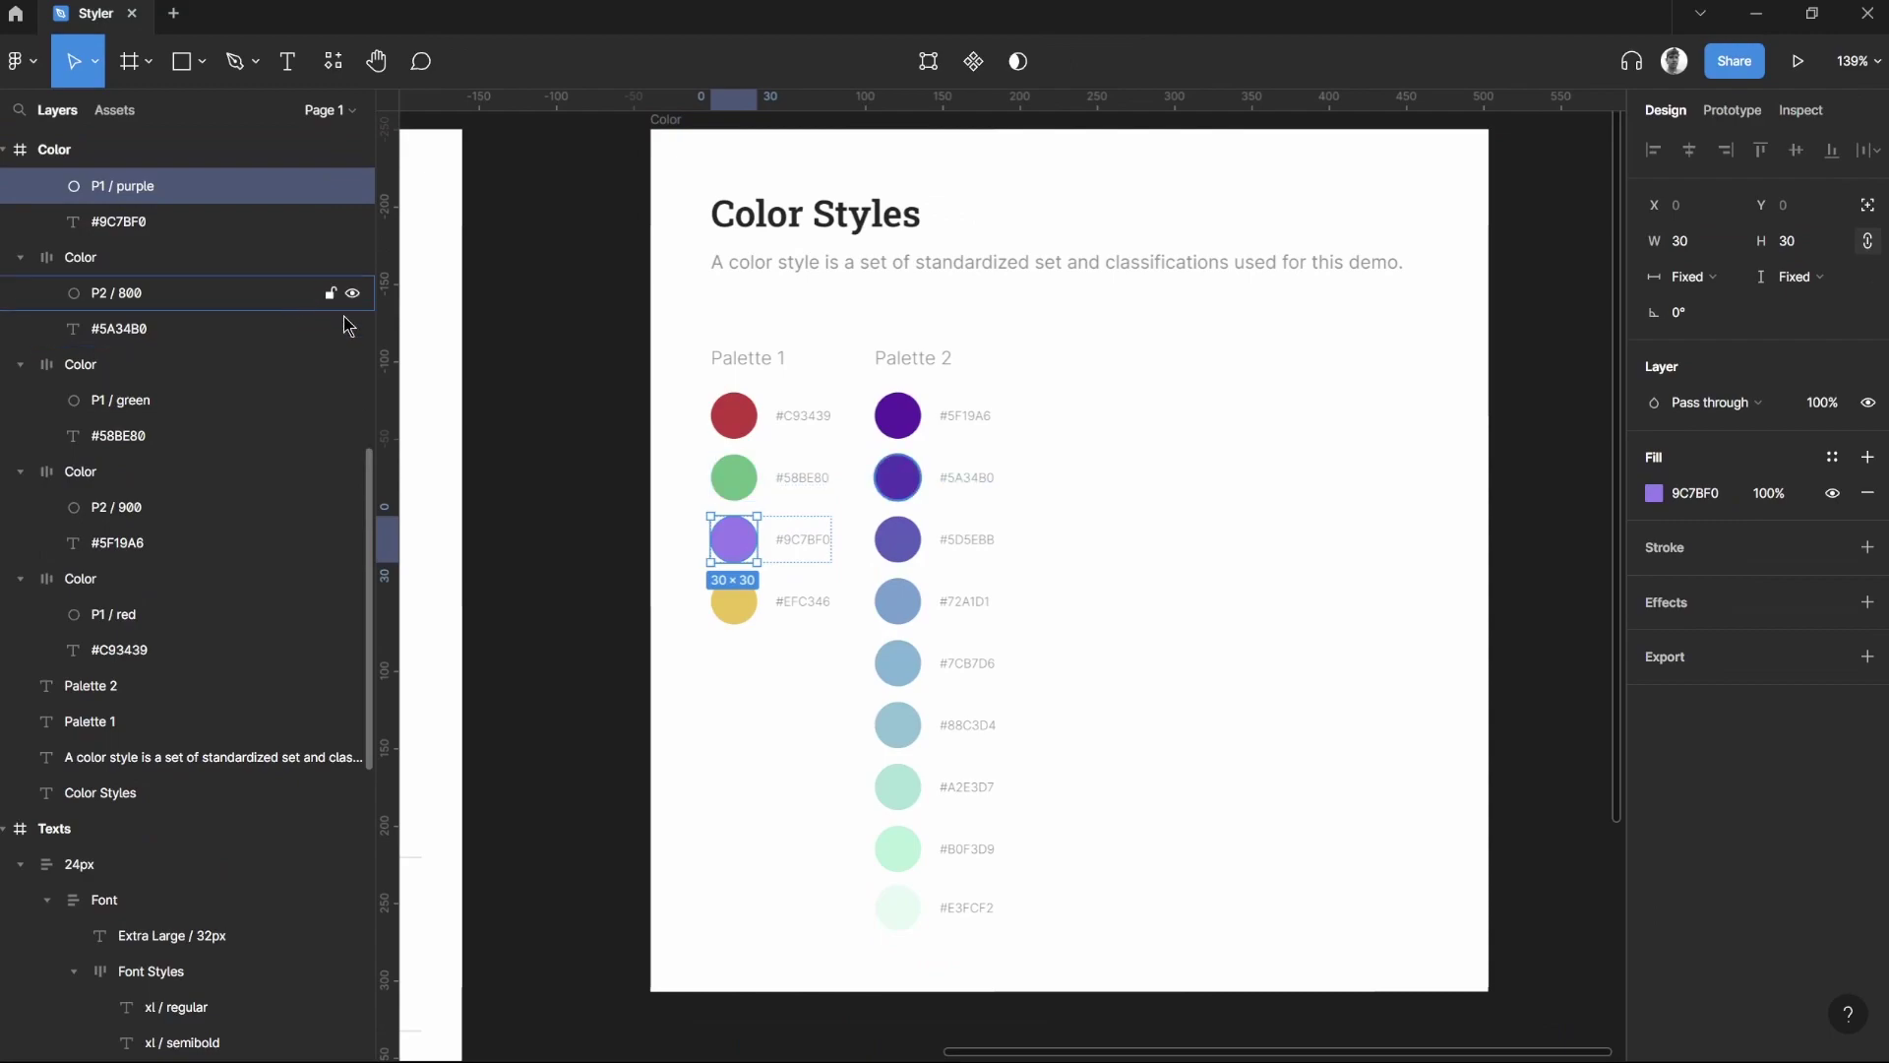
click(871, 637)
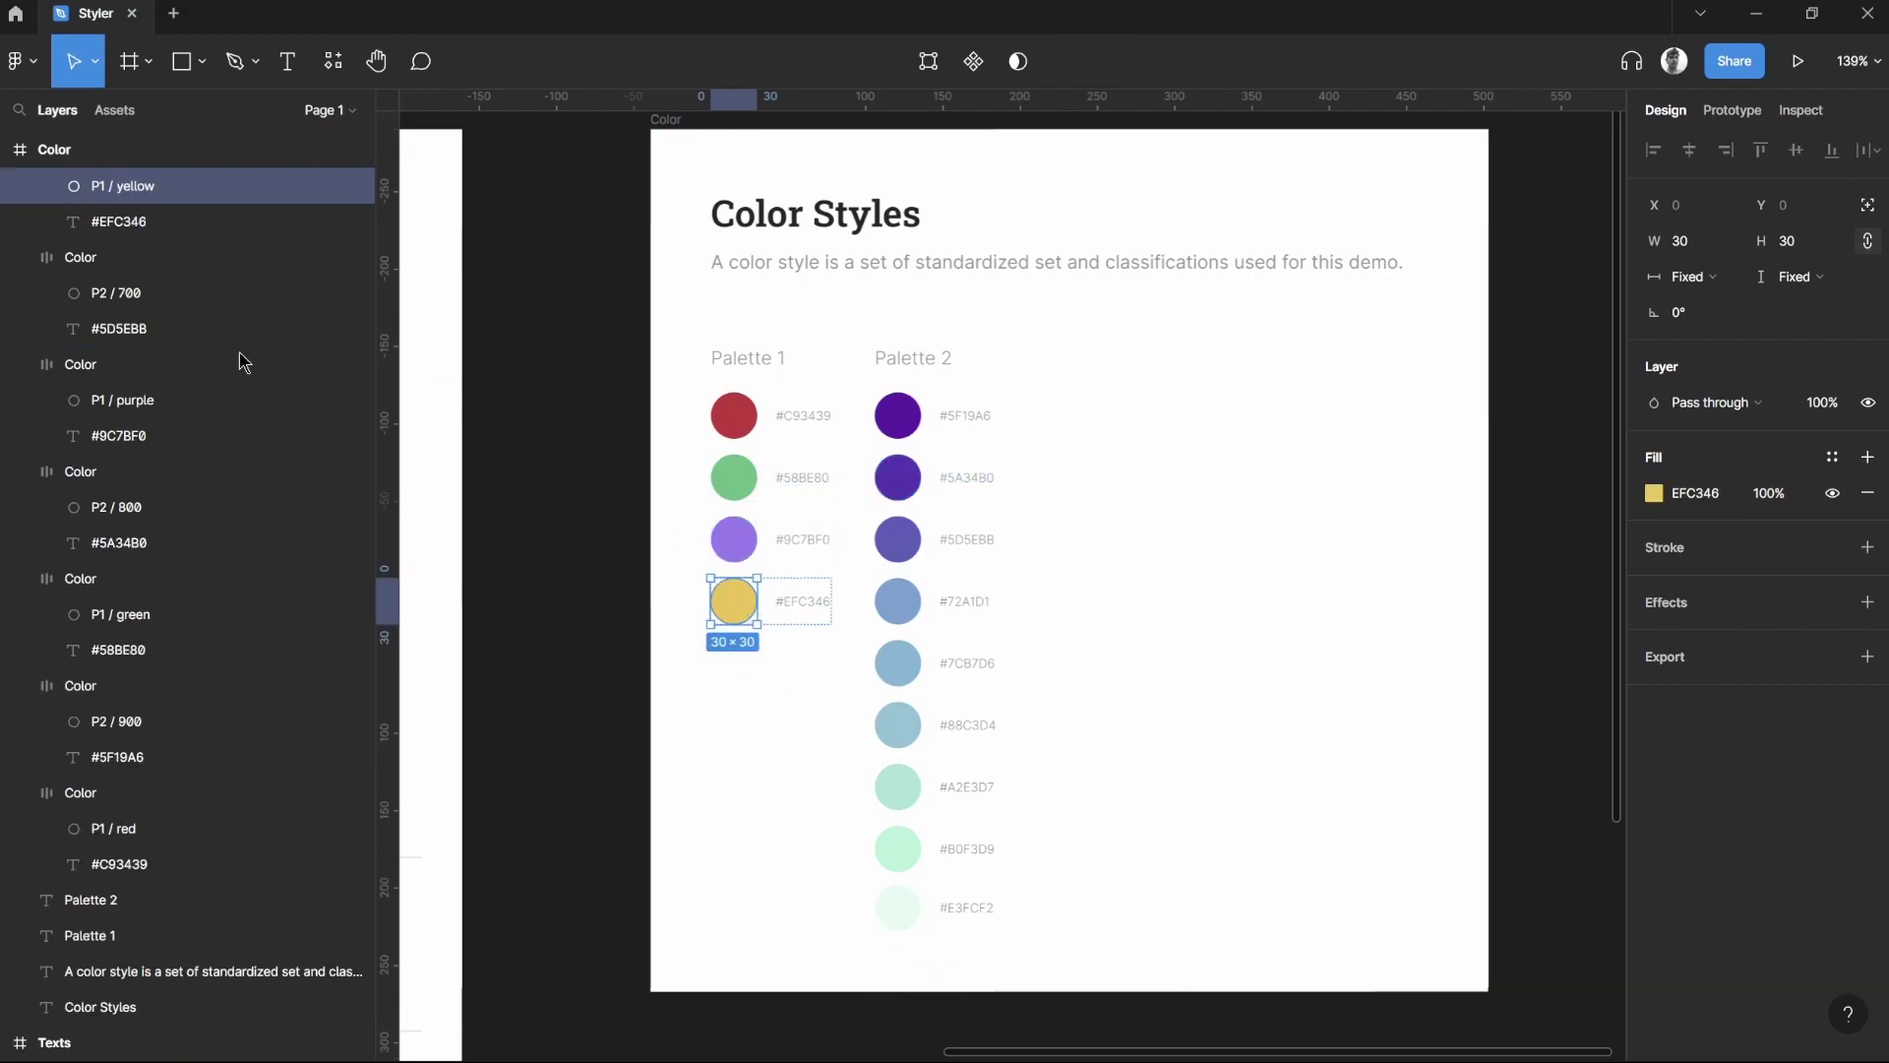
click(1121, 421)
scroll(984, 462, up, 1)
scroll(984, 463, right, 1)
ctrl+scroll(933, 482, up, 3)
scroll(1033, 473, down, 2)
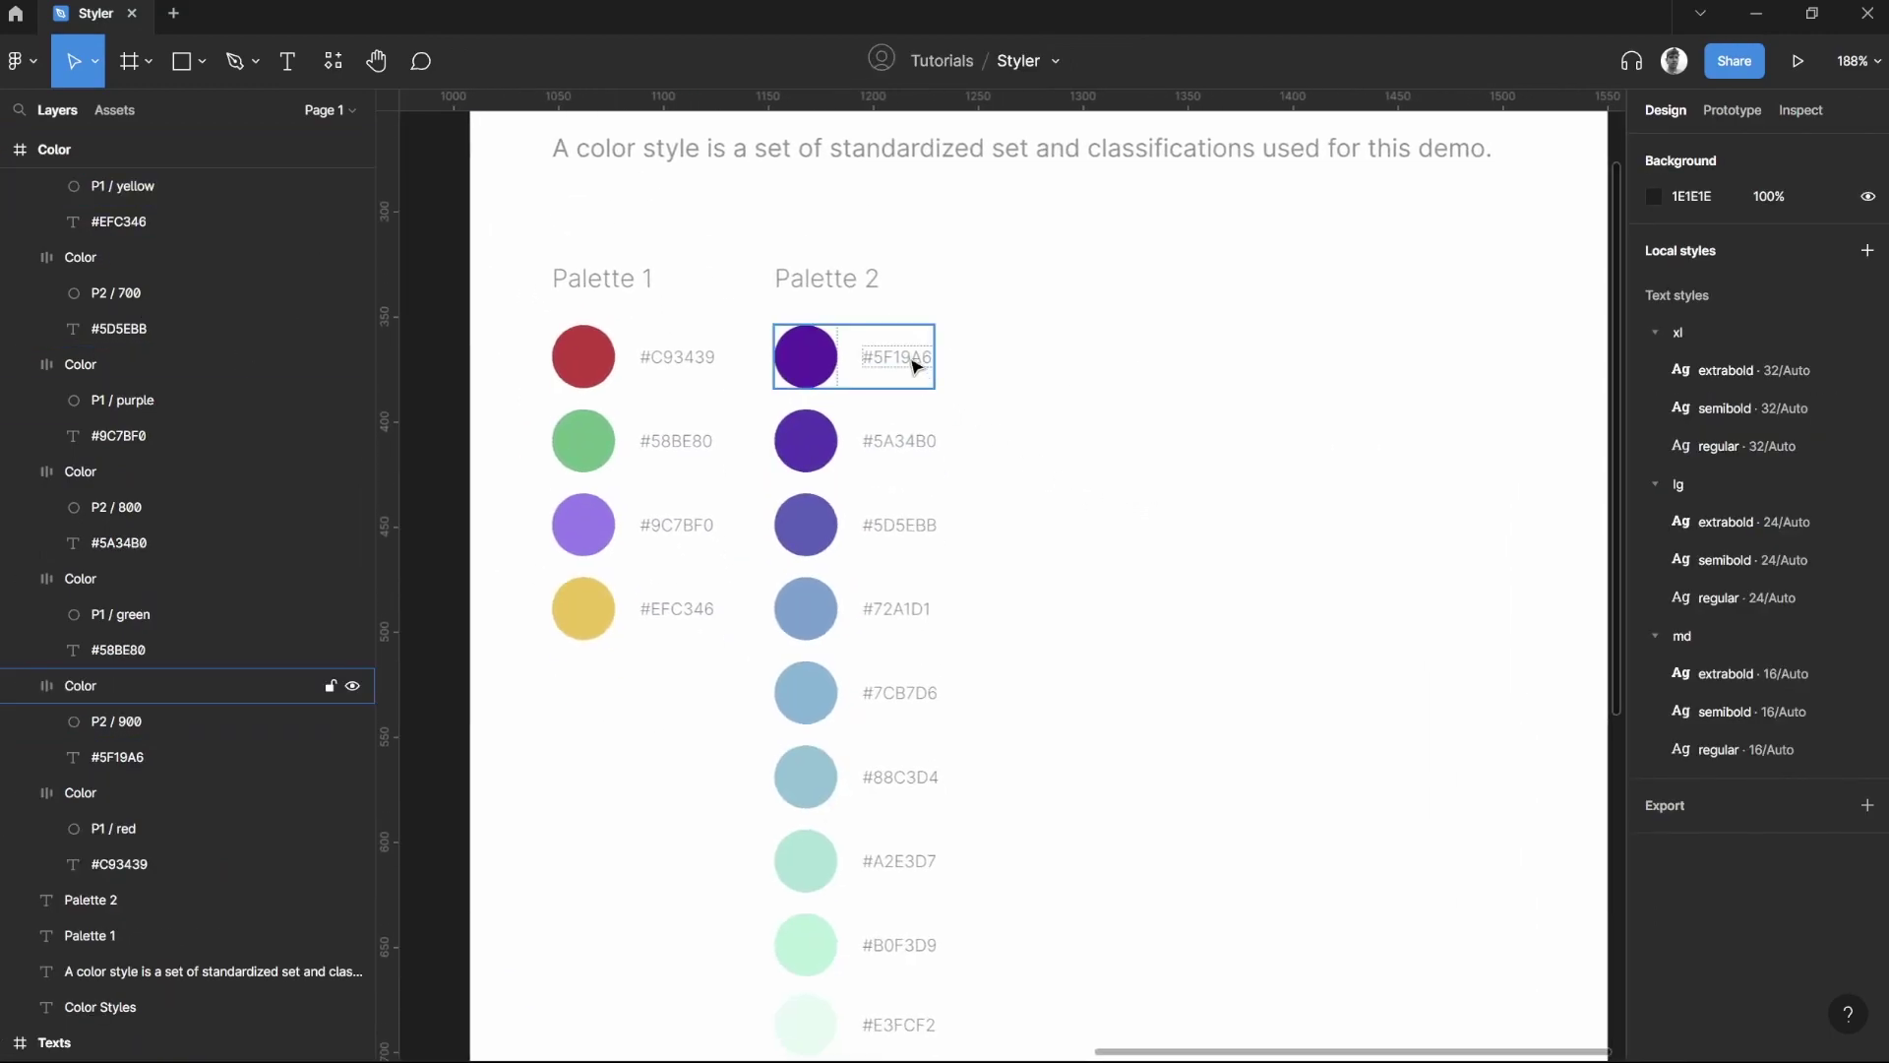
click(802, 372)
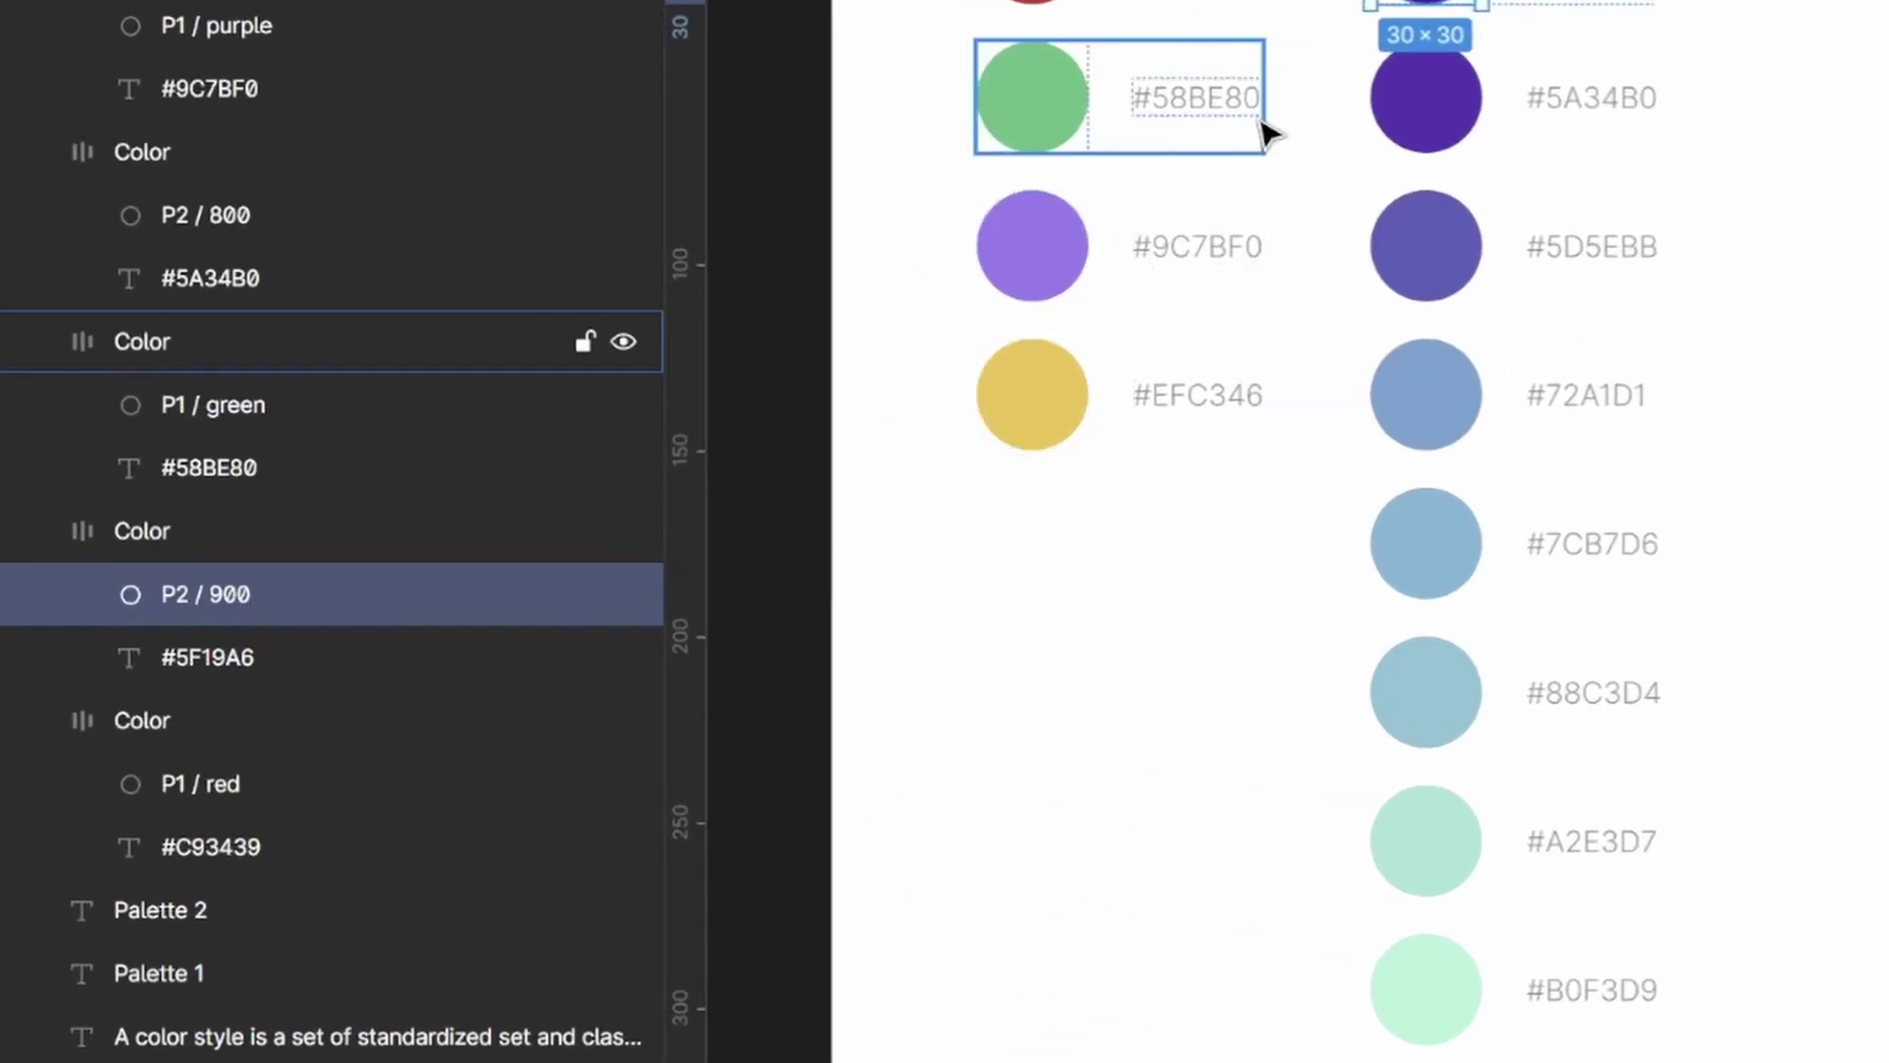
click(814, 458)
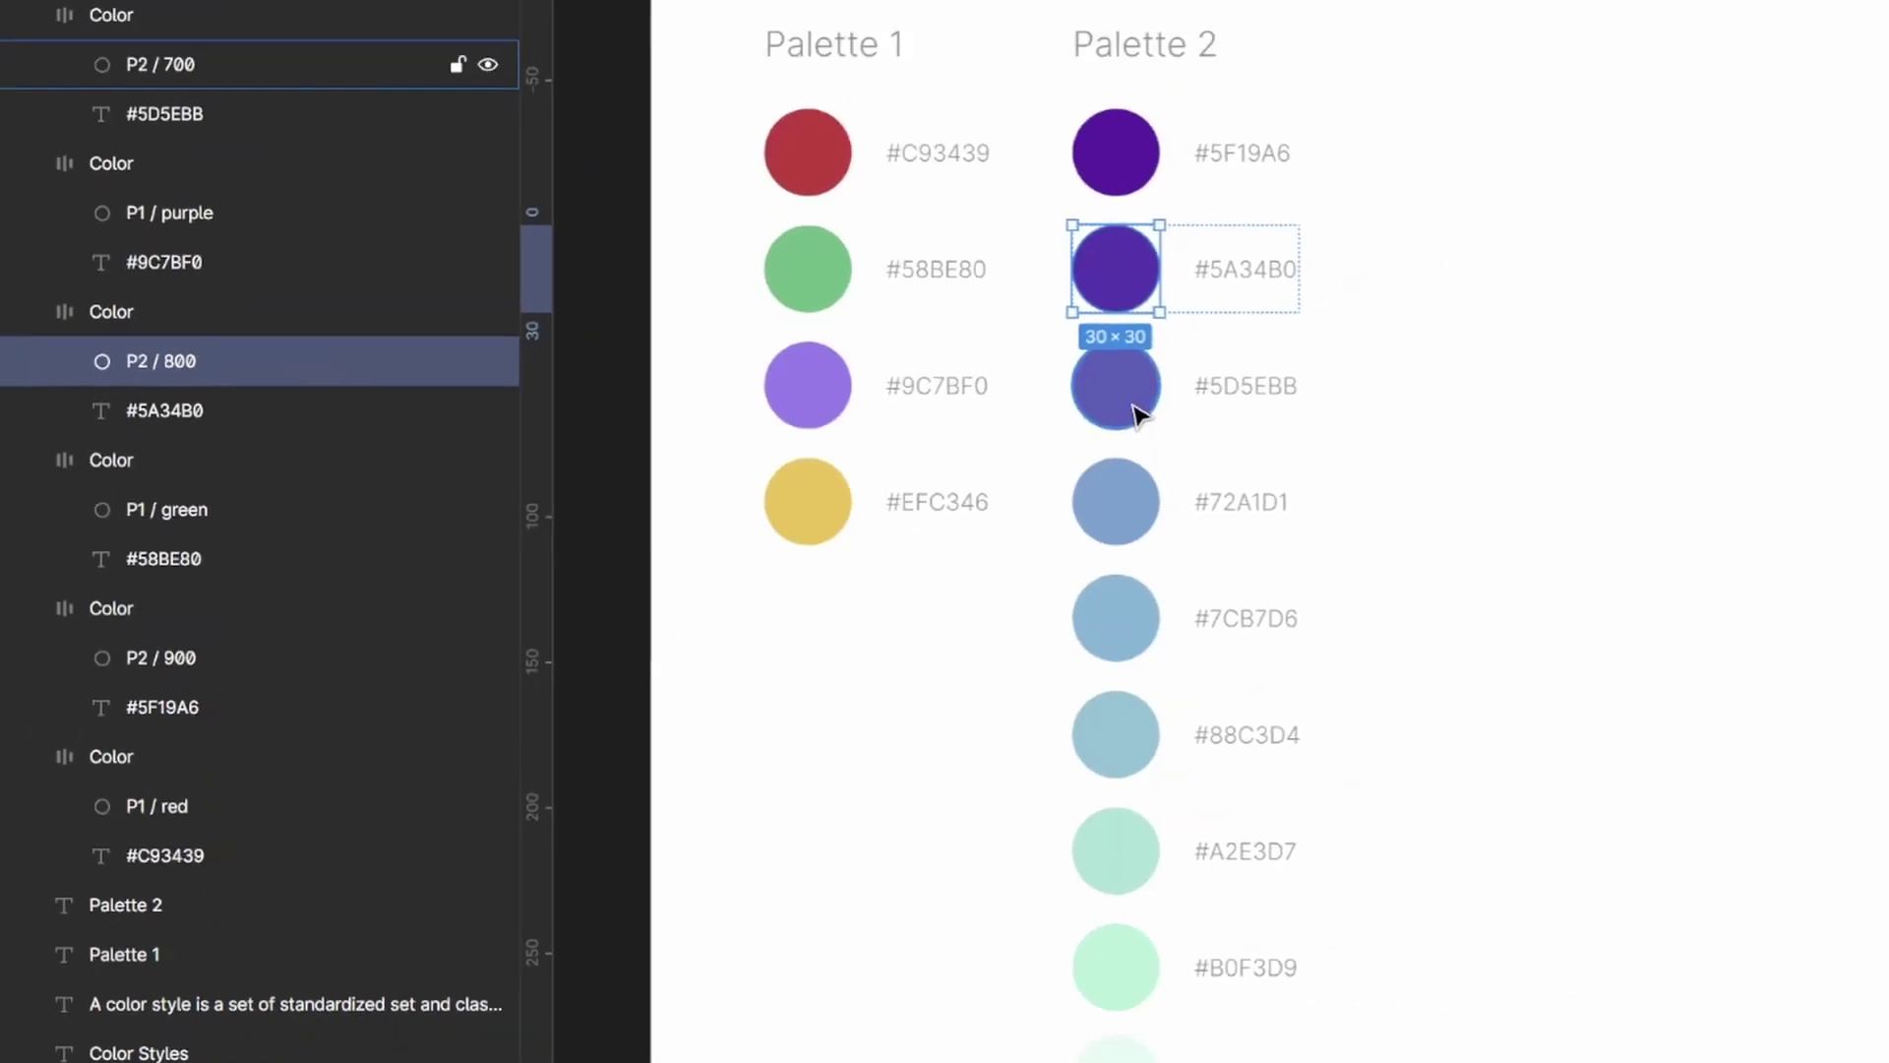
click(1451, 262)
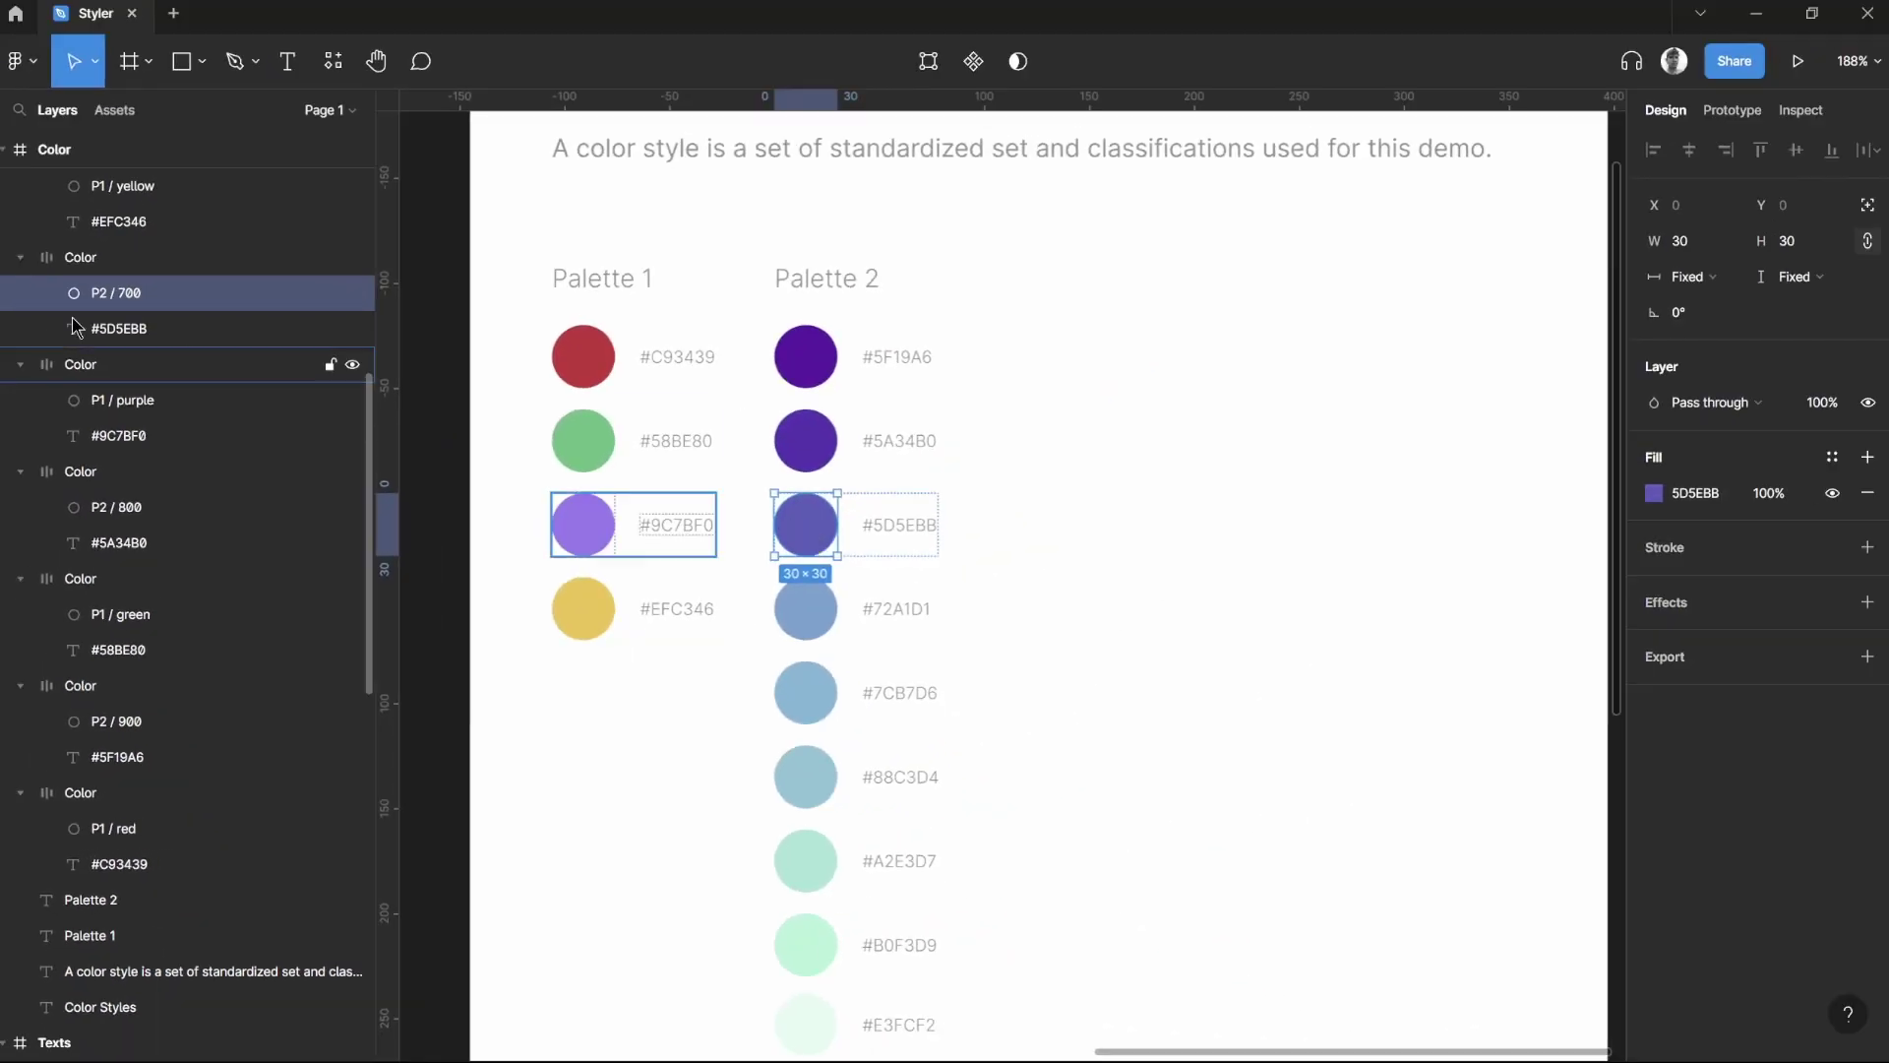
click(814, 616)
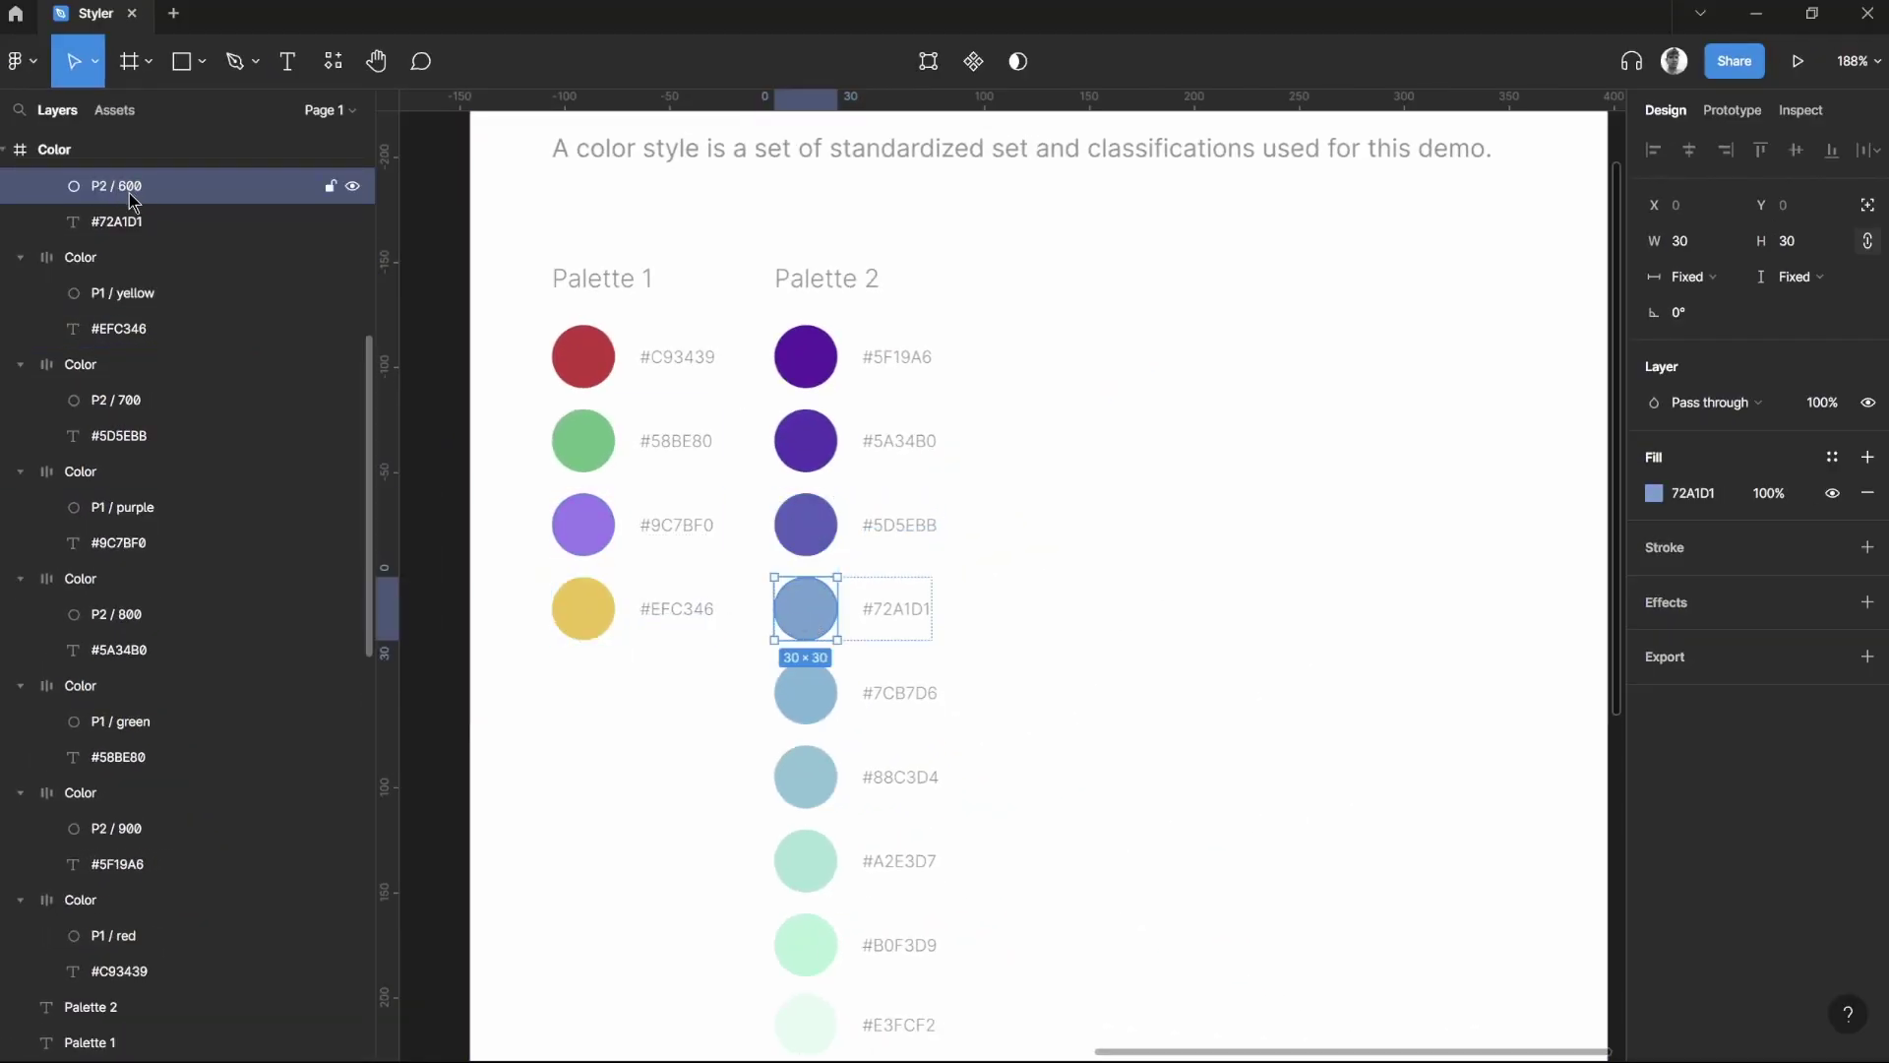
drag(1151, 610, 1226, 563)
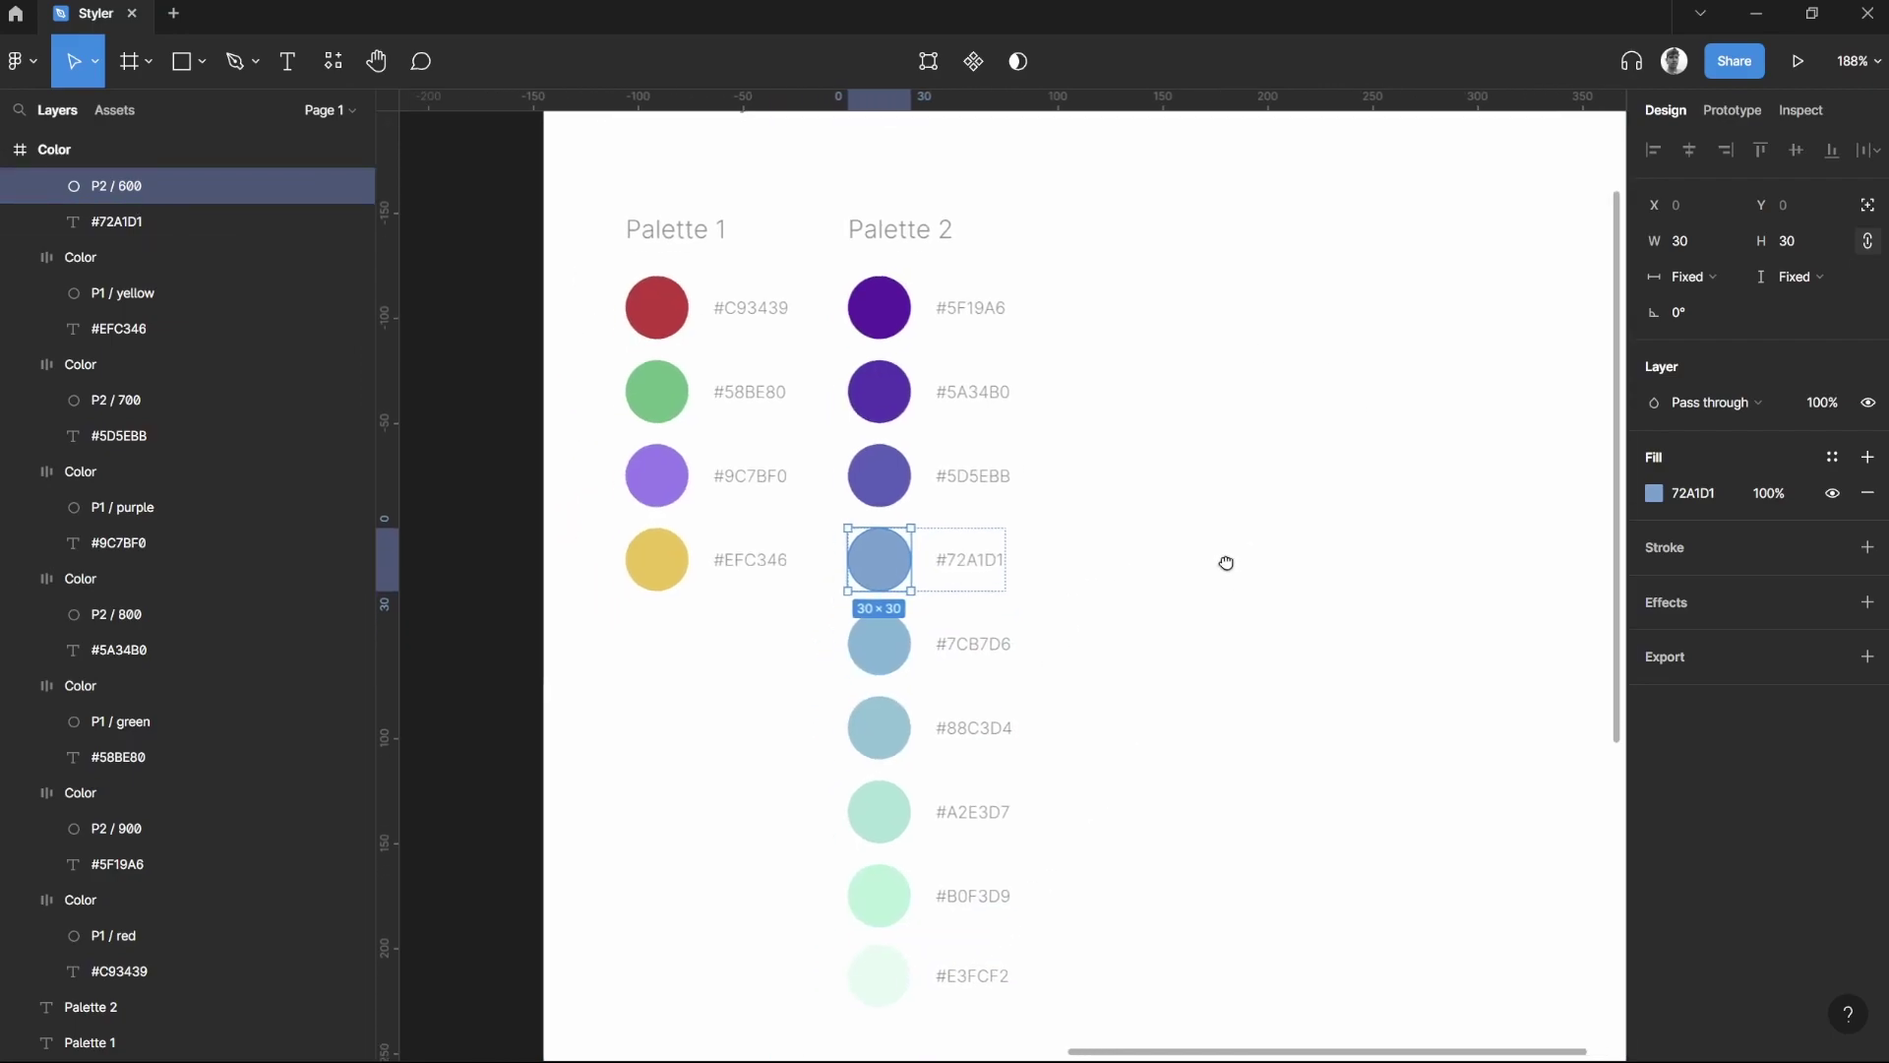
click(1233, 570)
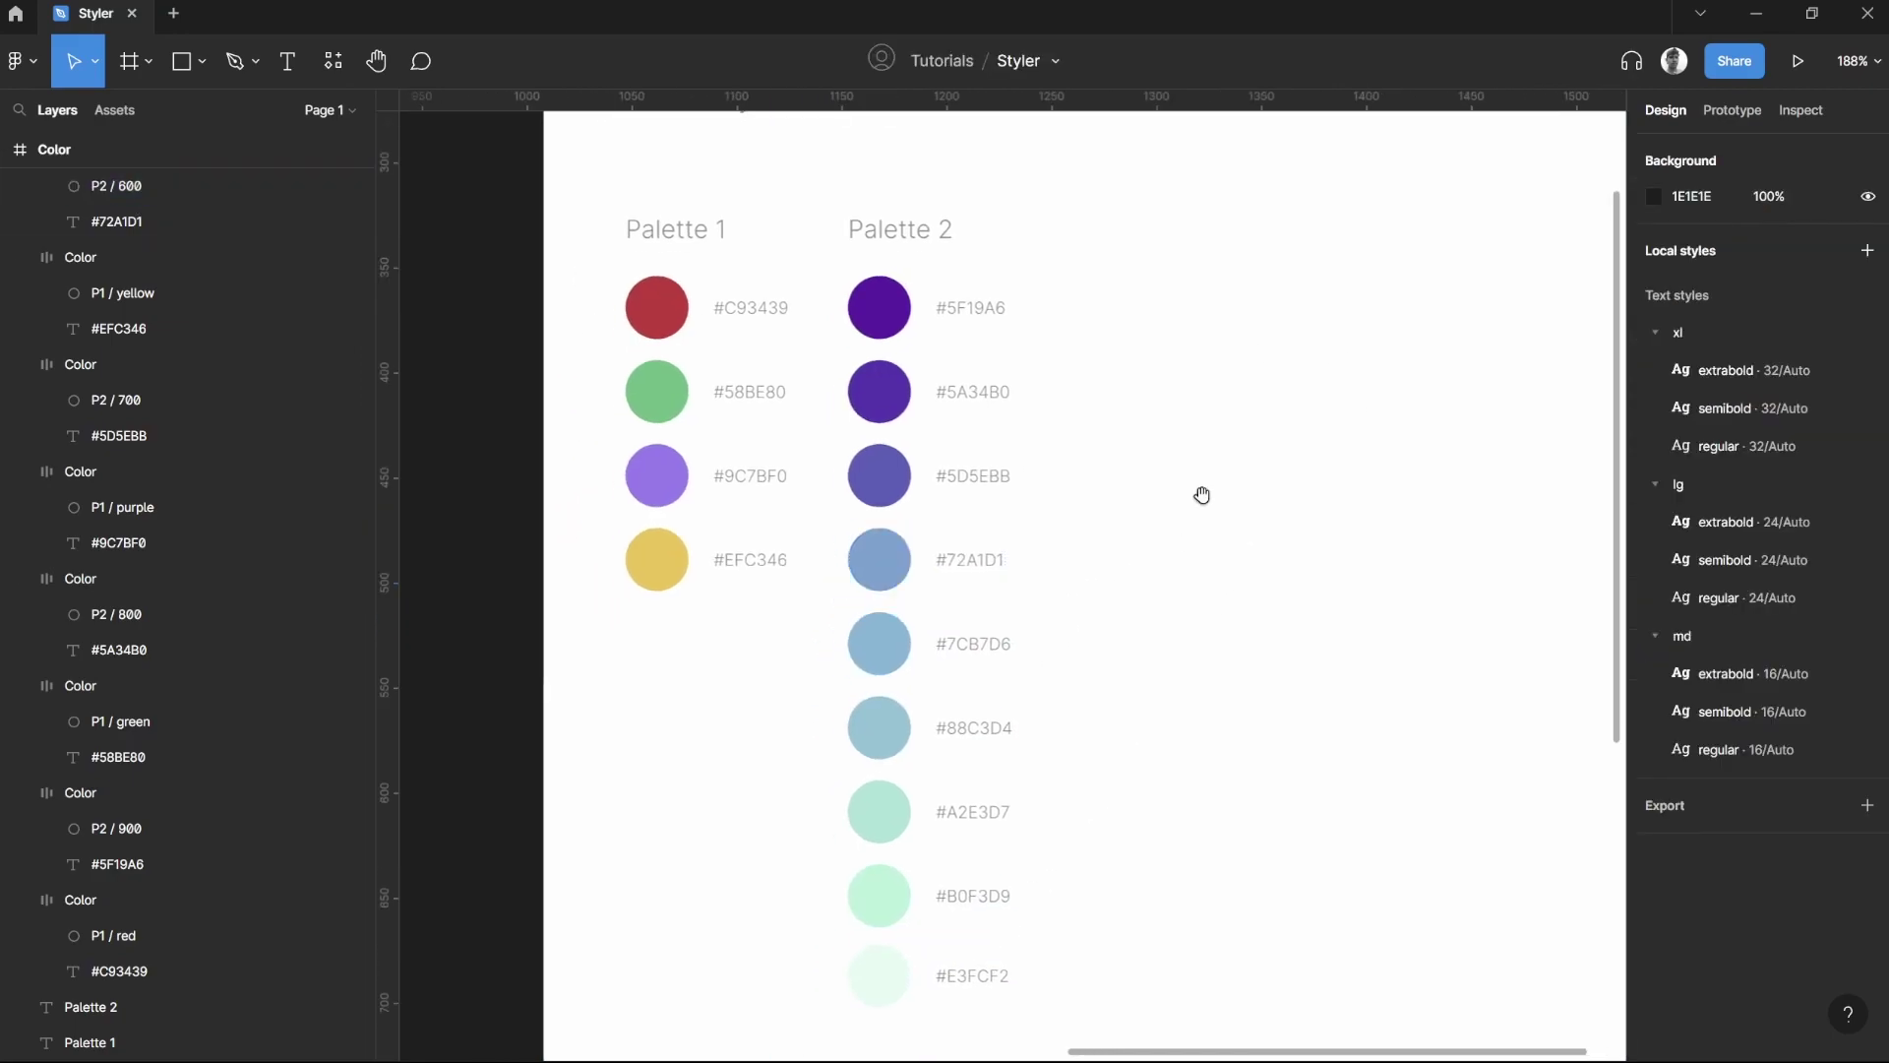
scroll(1201, 502, down, 2)
scroll(777, 321, down, 1)
- Select all 13 circles: red, green, purple, yellow and the nine swatches #5F19A6 through #E3FCF2
click(703, 267)
shift+click(702, 339)
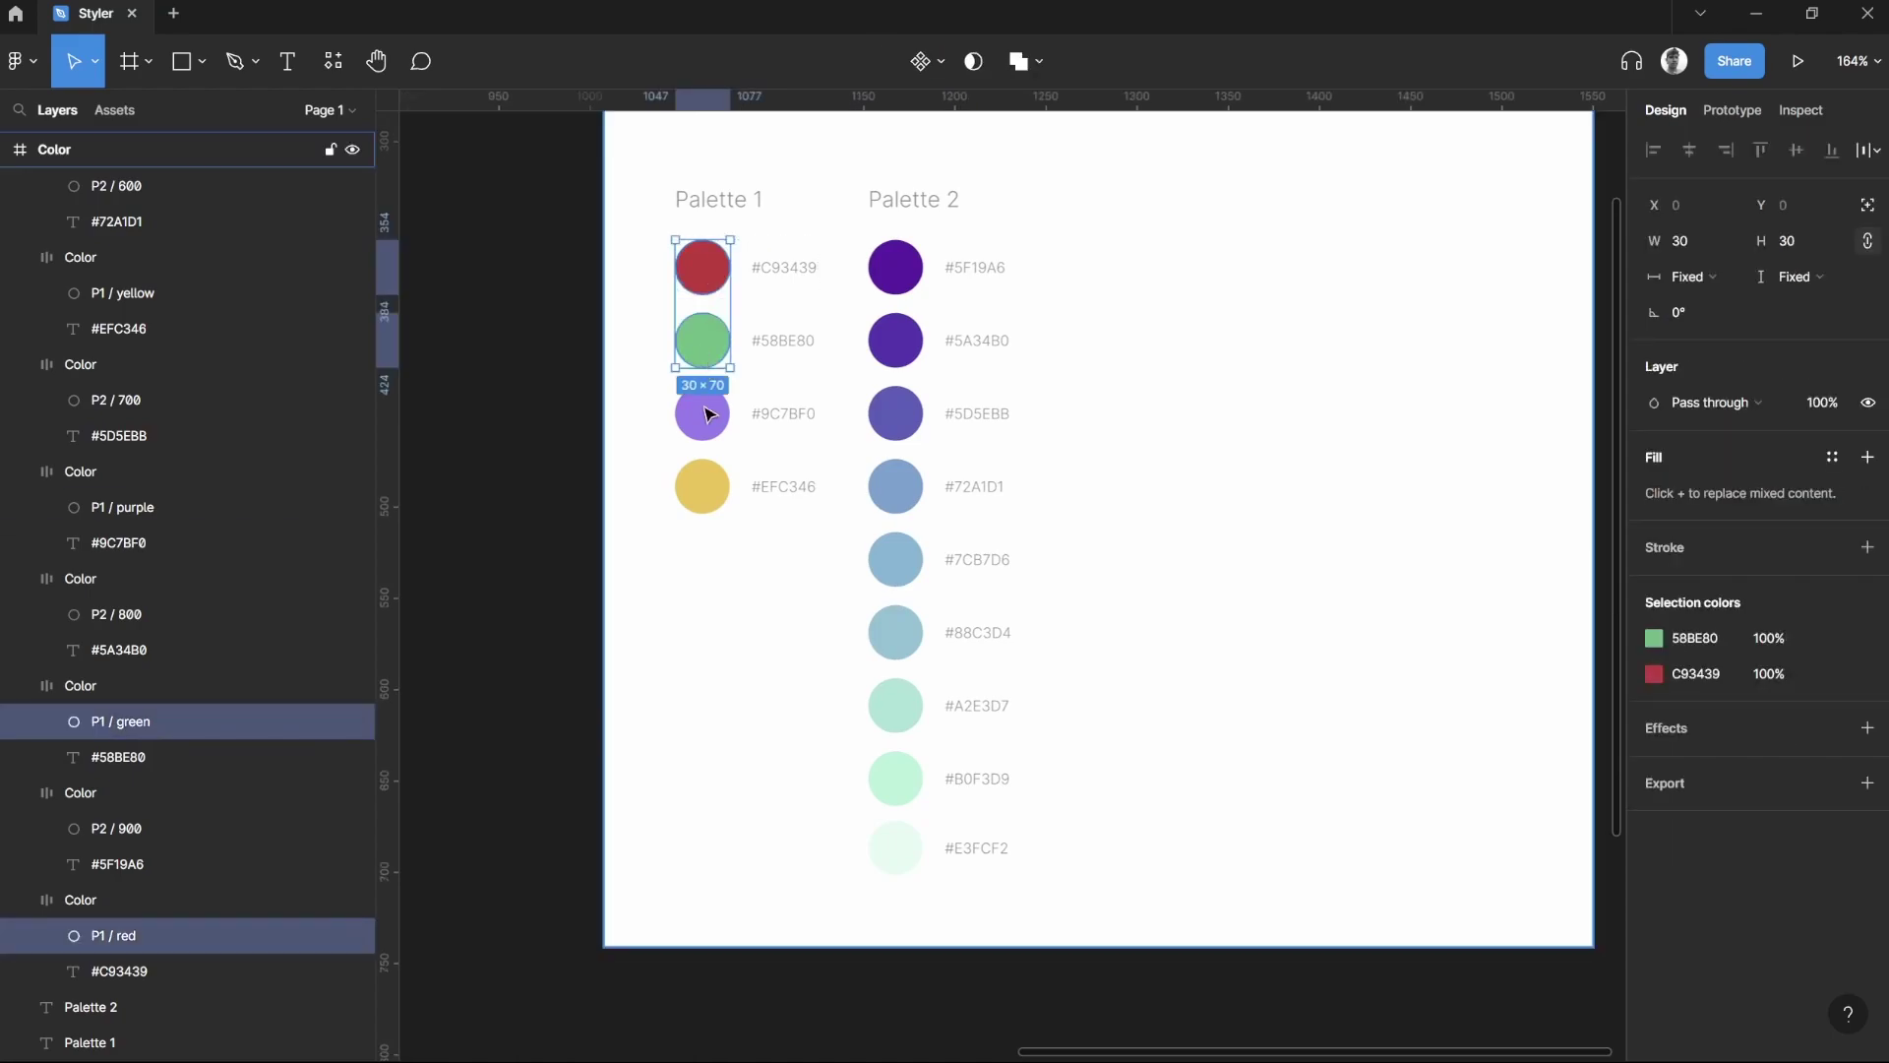
shift+click(703, 413)
shift+click(703, 486)
shift+click(906, 275)
shift+click(903, 340)
shift+click(903, 414)
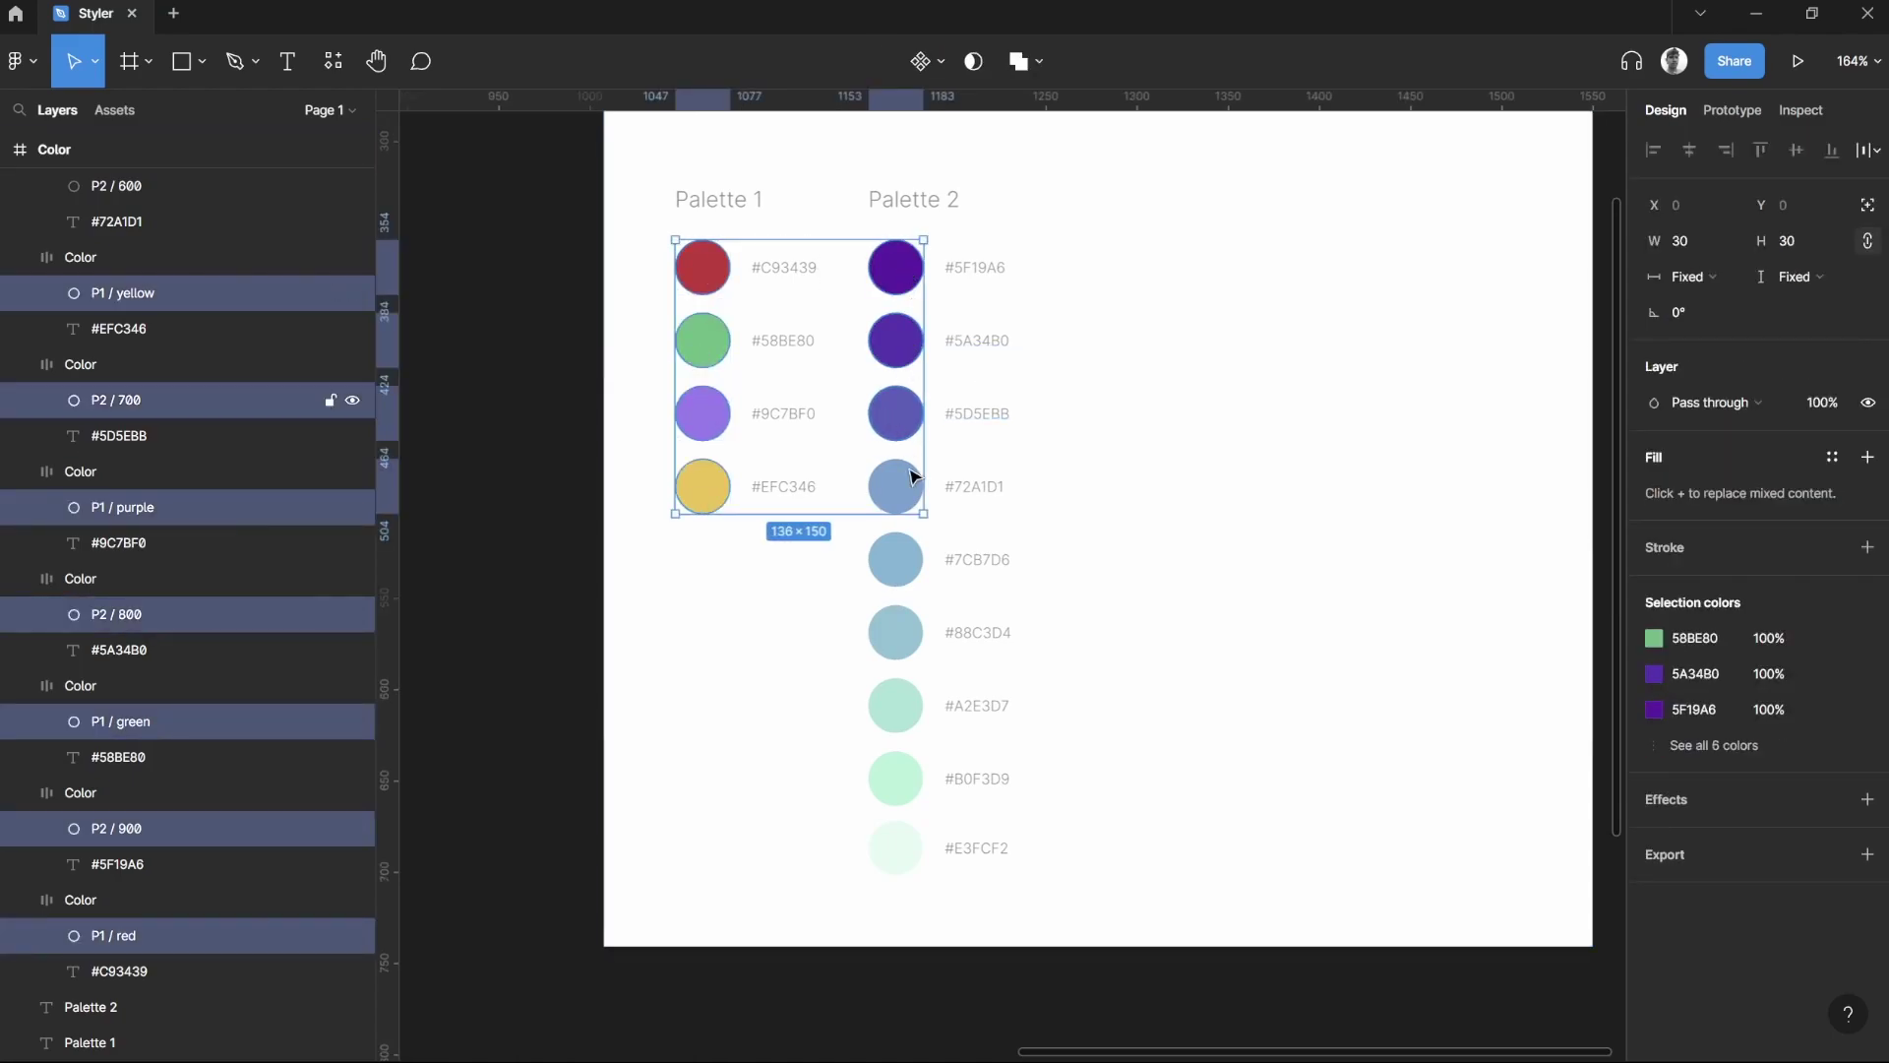
shift+click(905, 486)
shift+click(908, 556)
shift+click(907, 626)
shift+click(905, 707)
shift+click(905, 775)
shift+click(919, 848)
- Run Styler's Generate Styles on the selected circles from Quick Actions
scroll(1128, 460, up, 1)
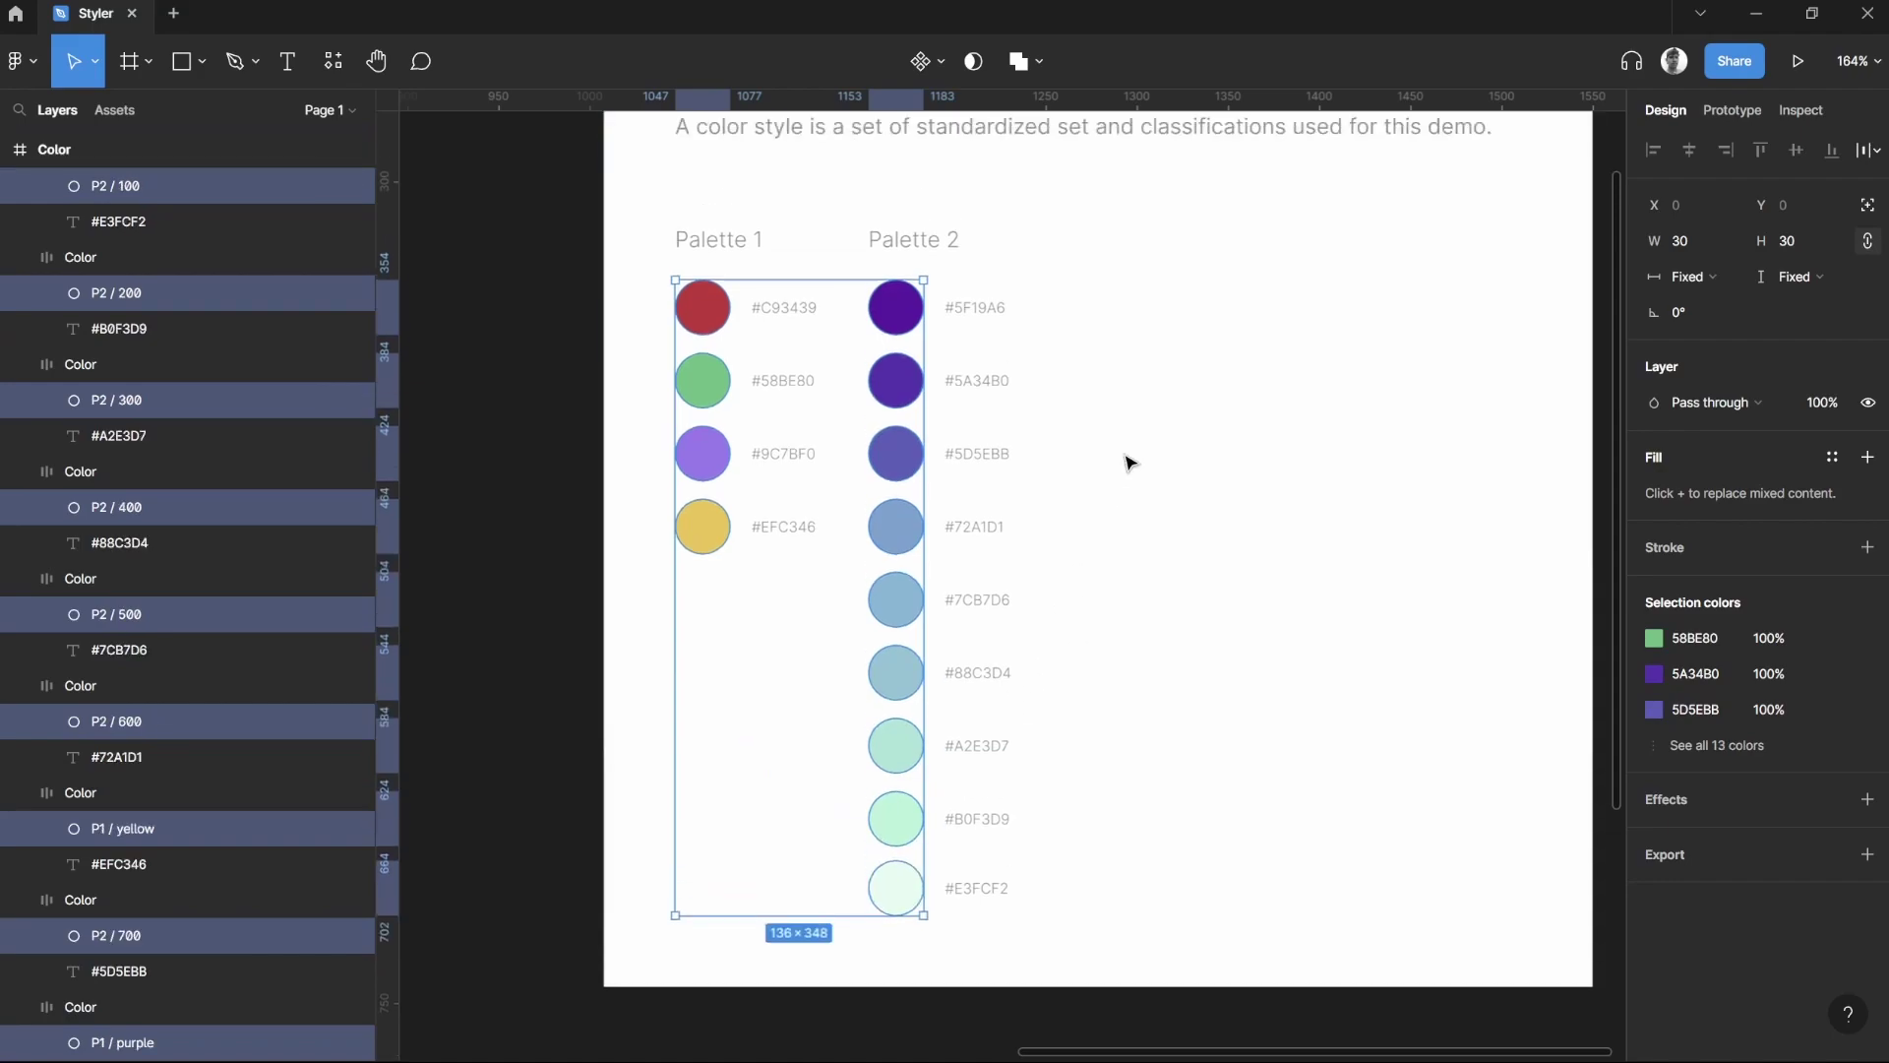
key(ctrl+slash)
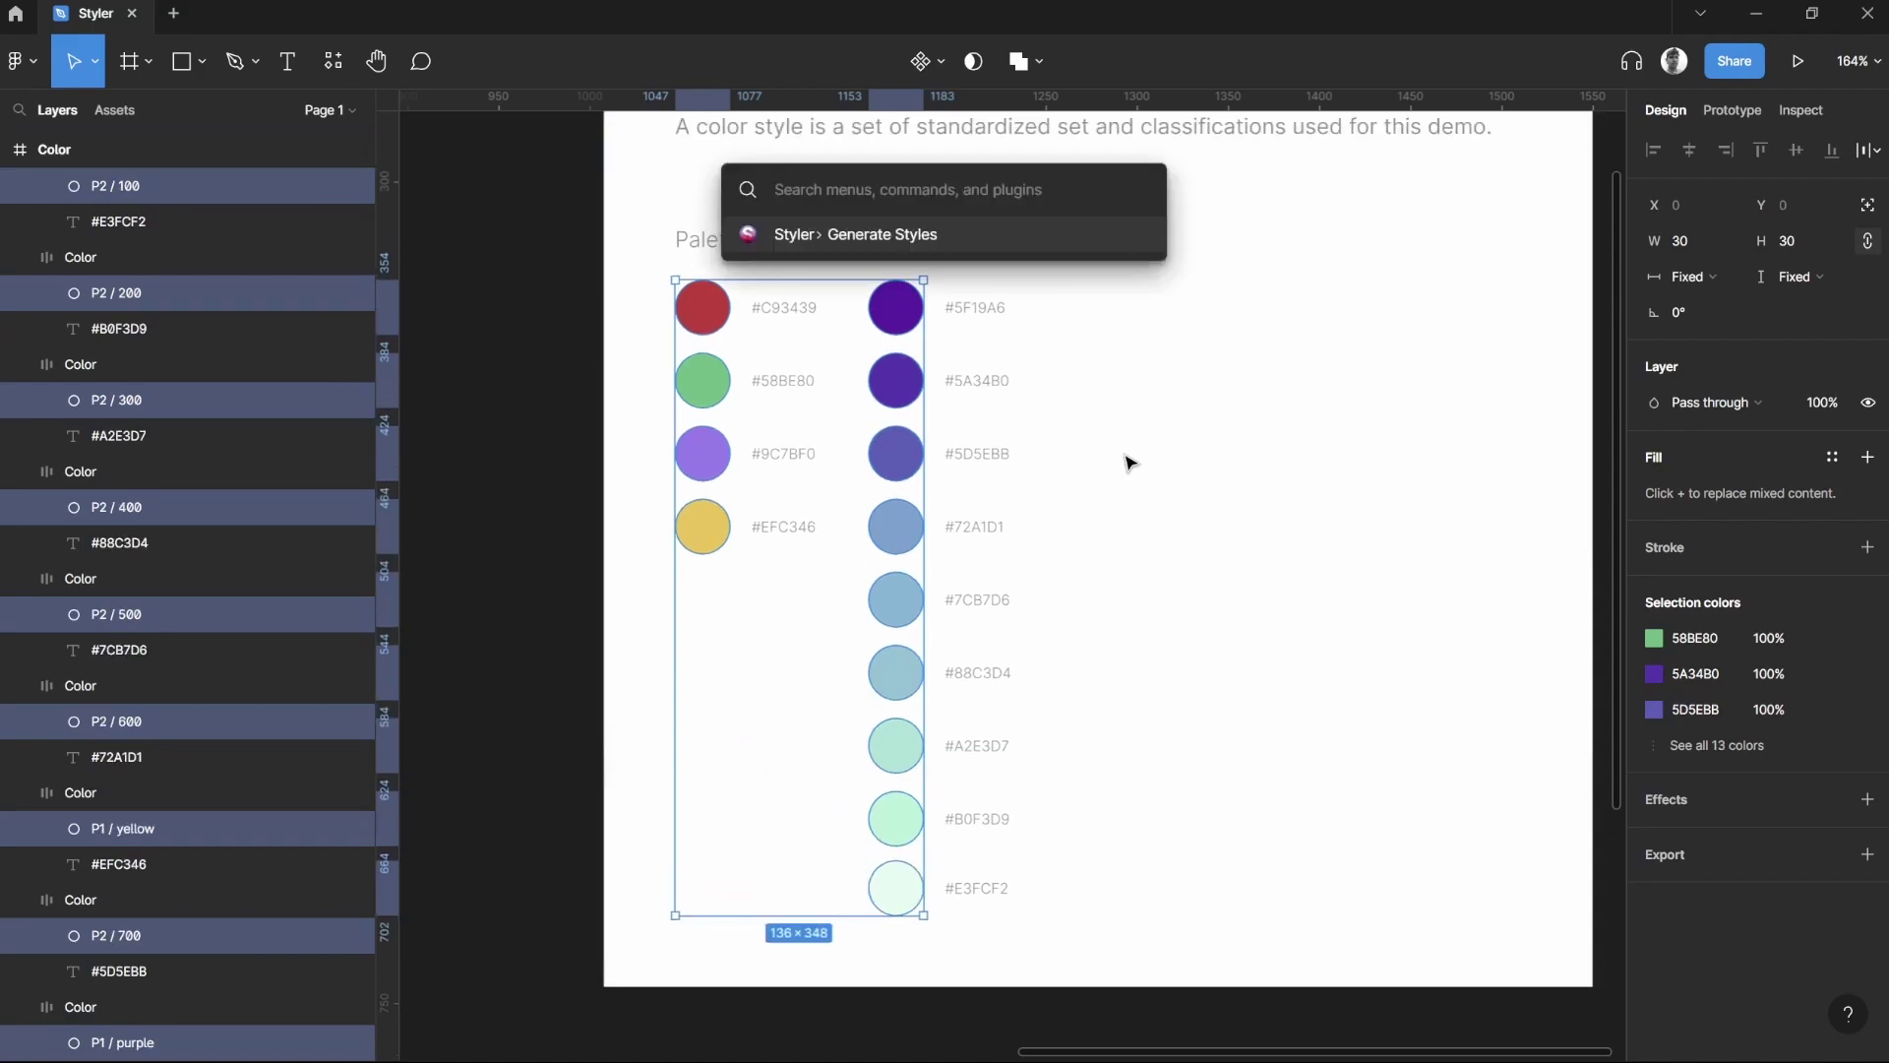
key(Return)
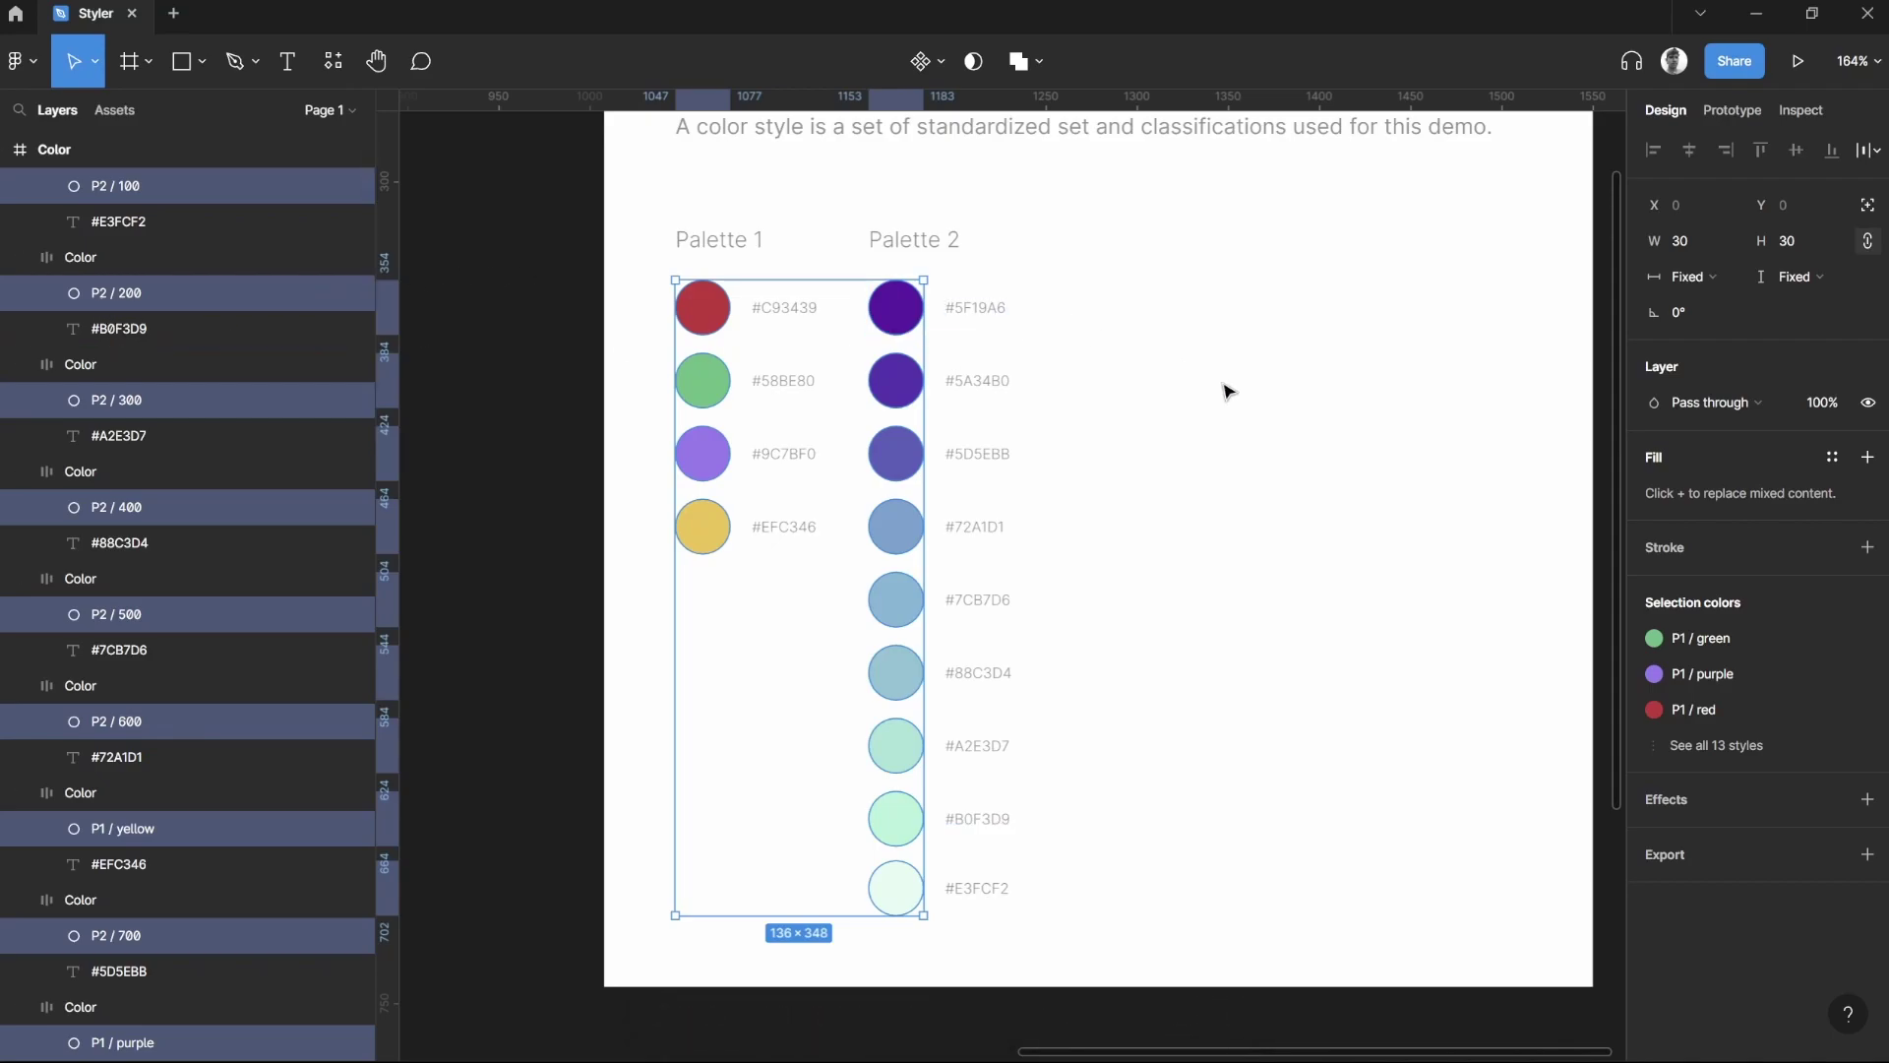
- Deselect and collapse the xl, lg and md text style groups
click(1362, 435)
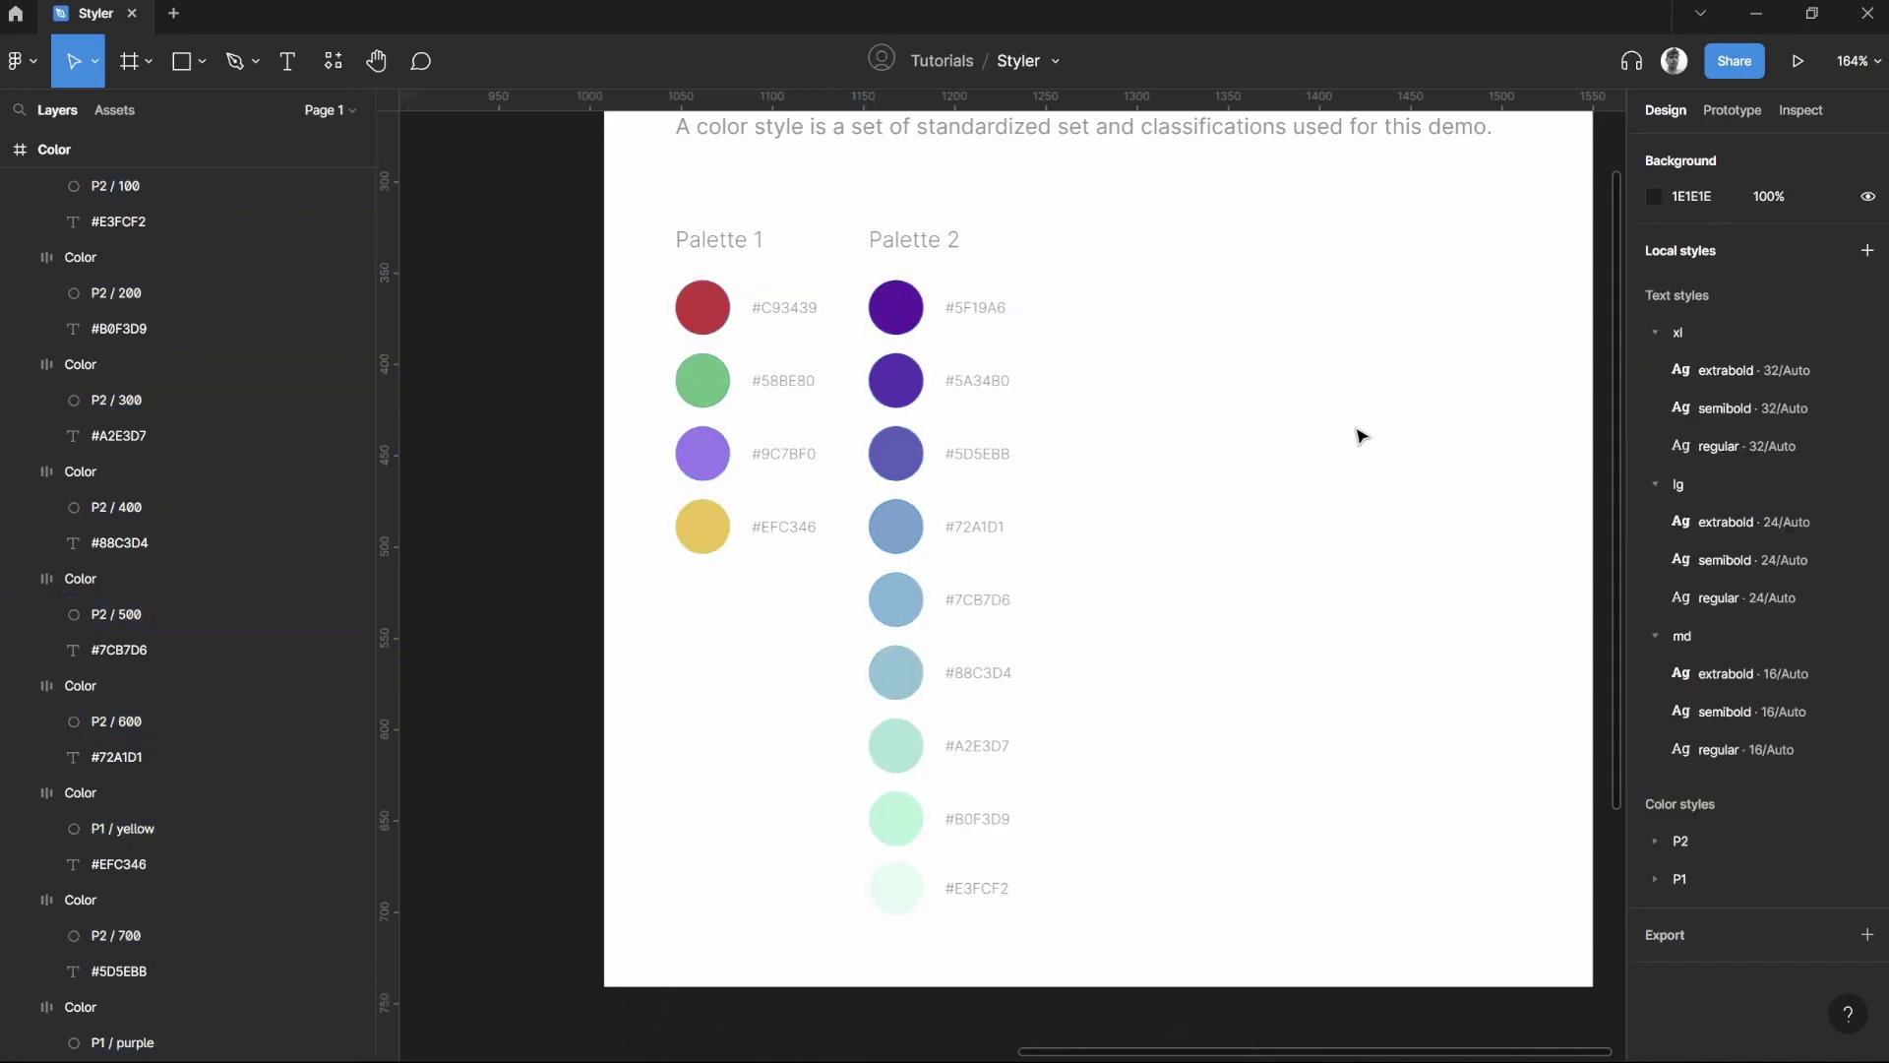
click(1655, 332)
click(1655, 370)
click(1655, 409)
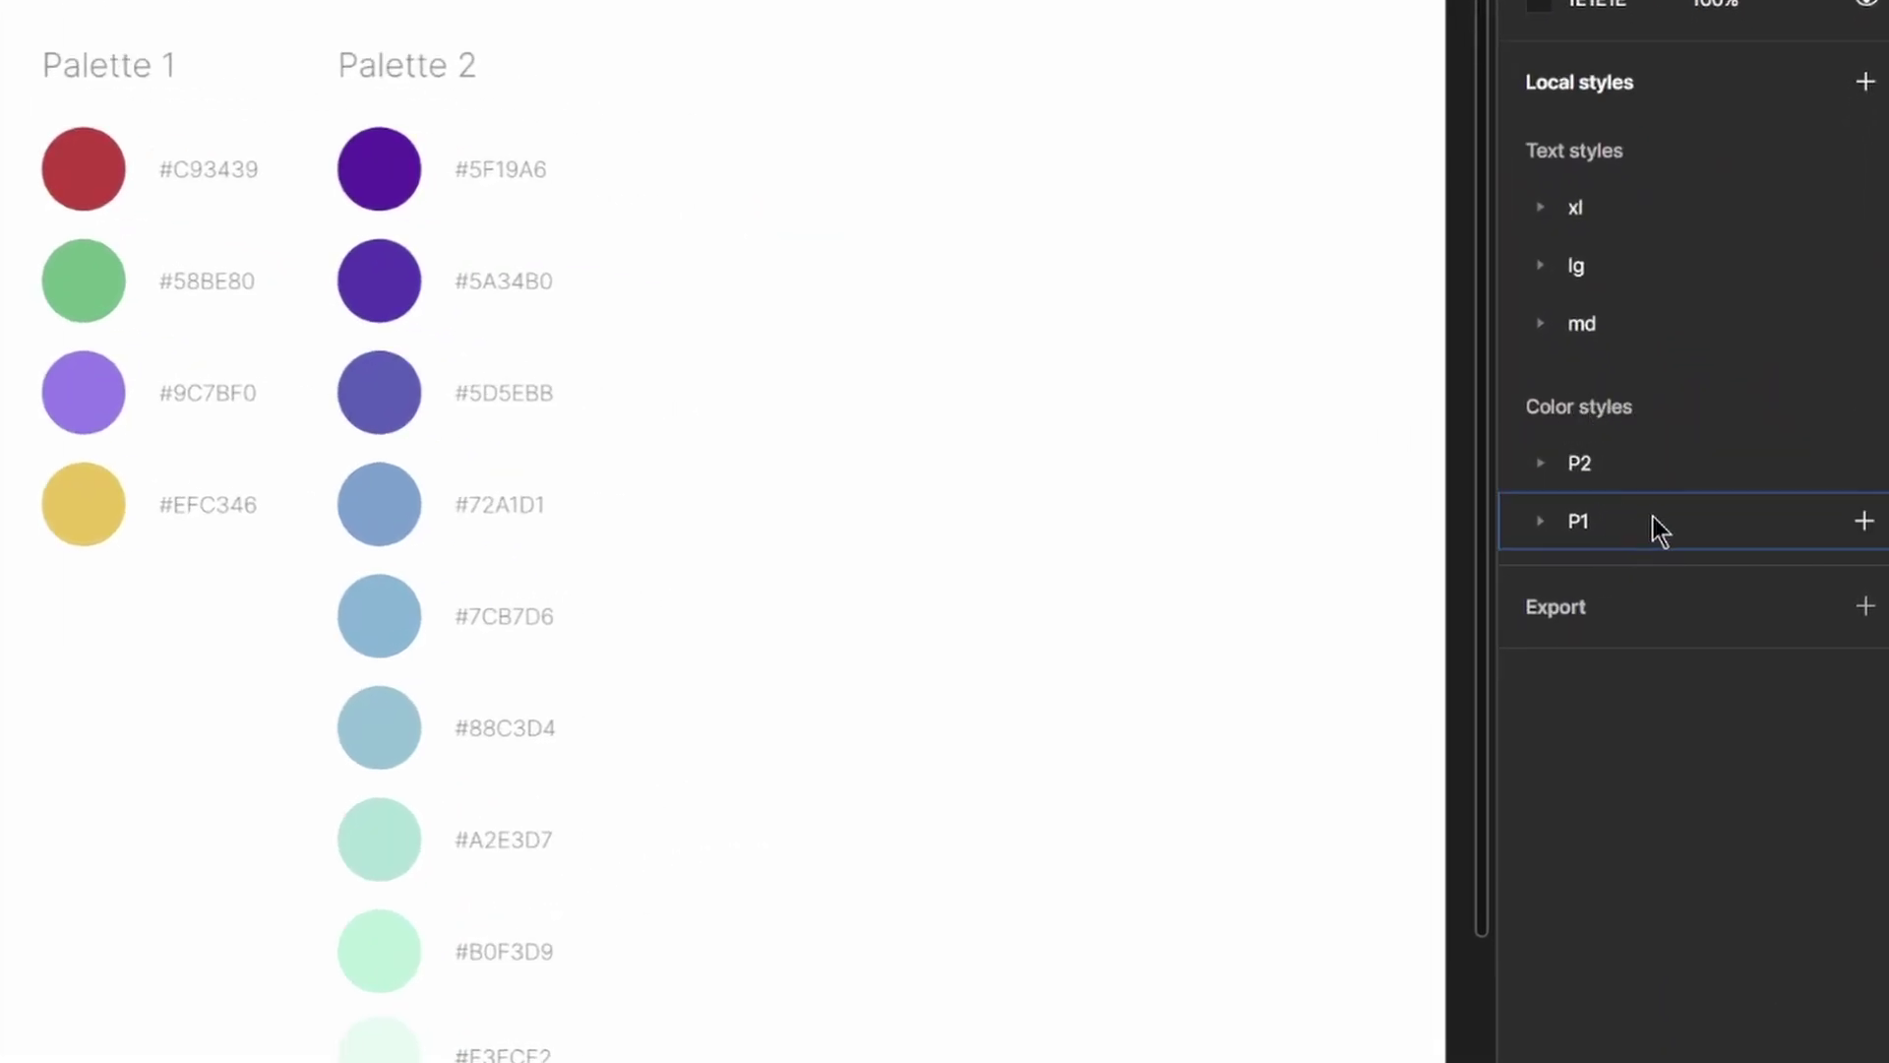
- Move the P1 colour group above P2, expand both, and verify the P2/200 circle's linked style
drag(1656, 516, 1649, 431)
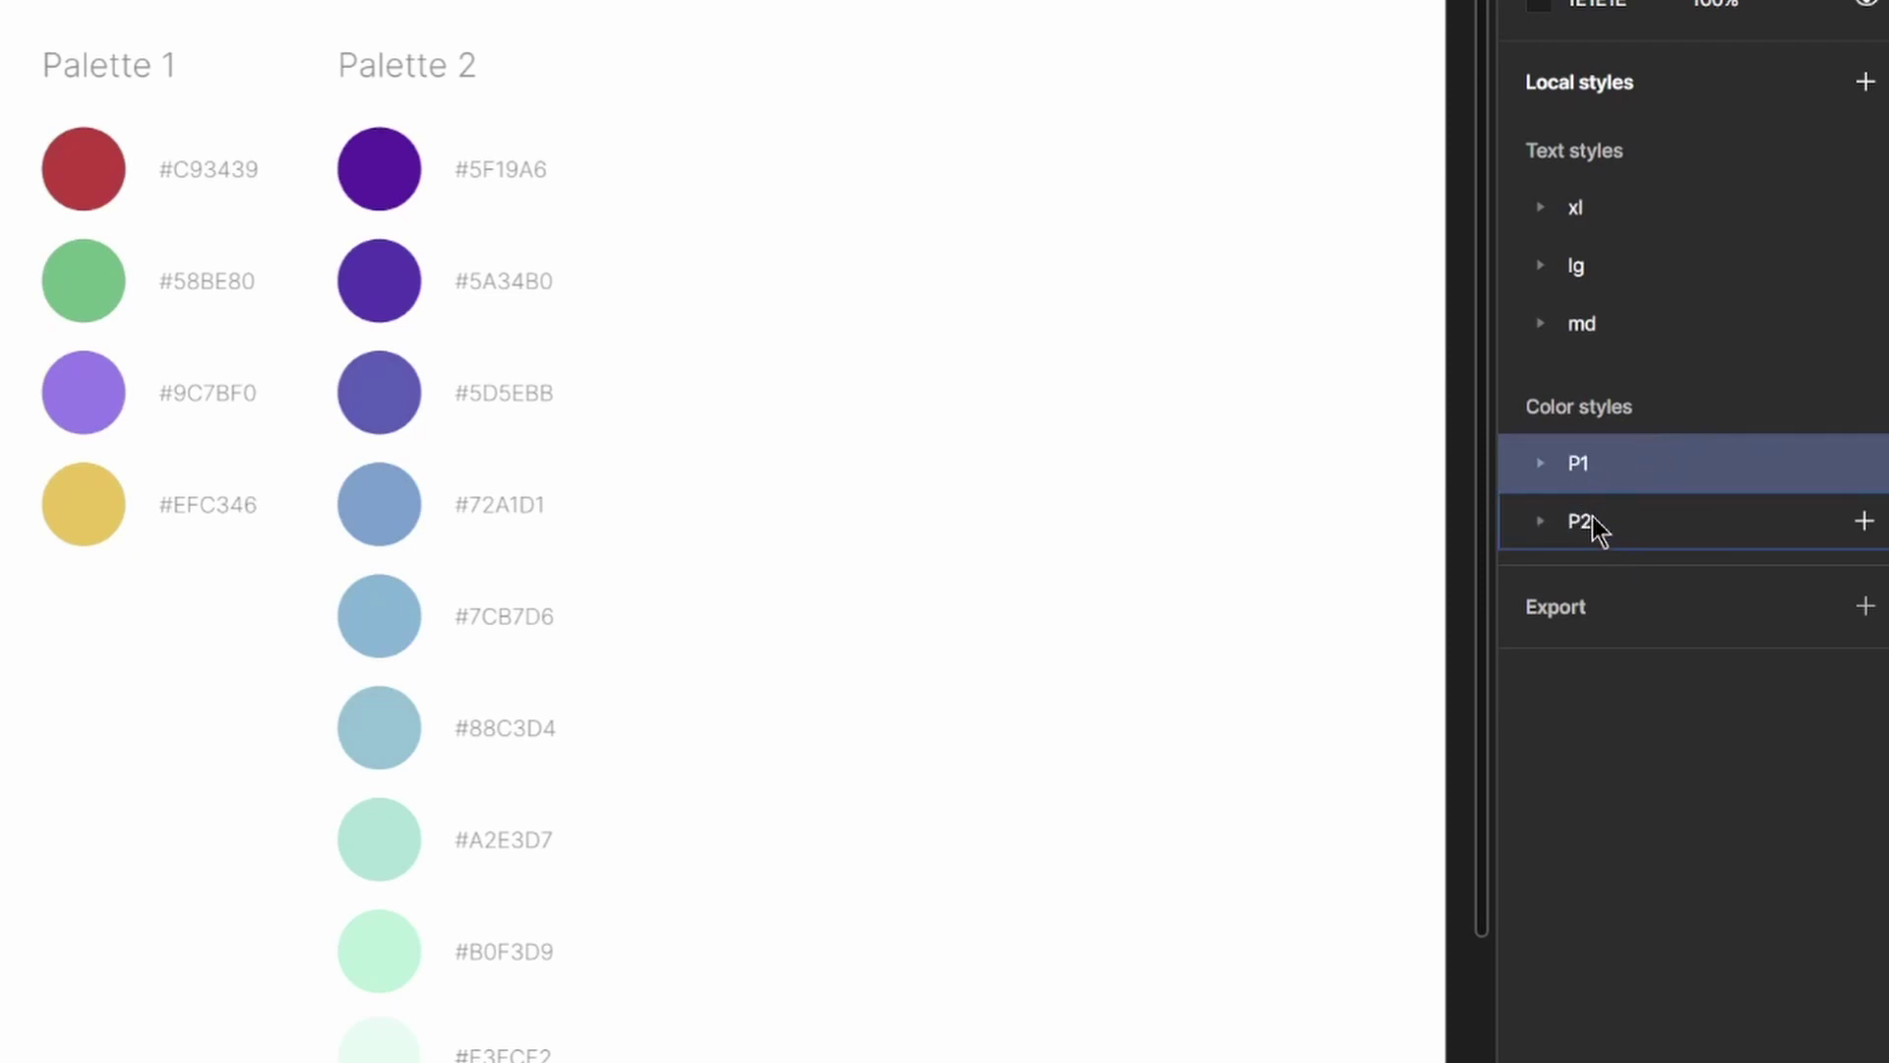
click(1549, 461)
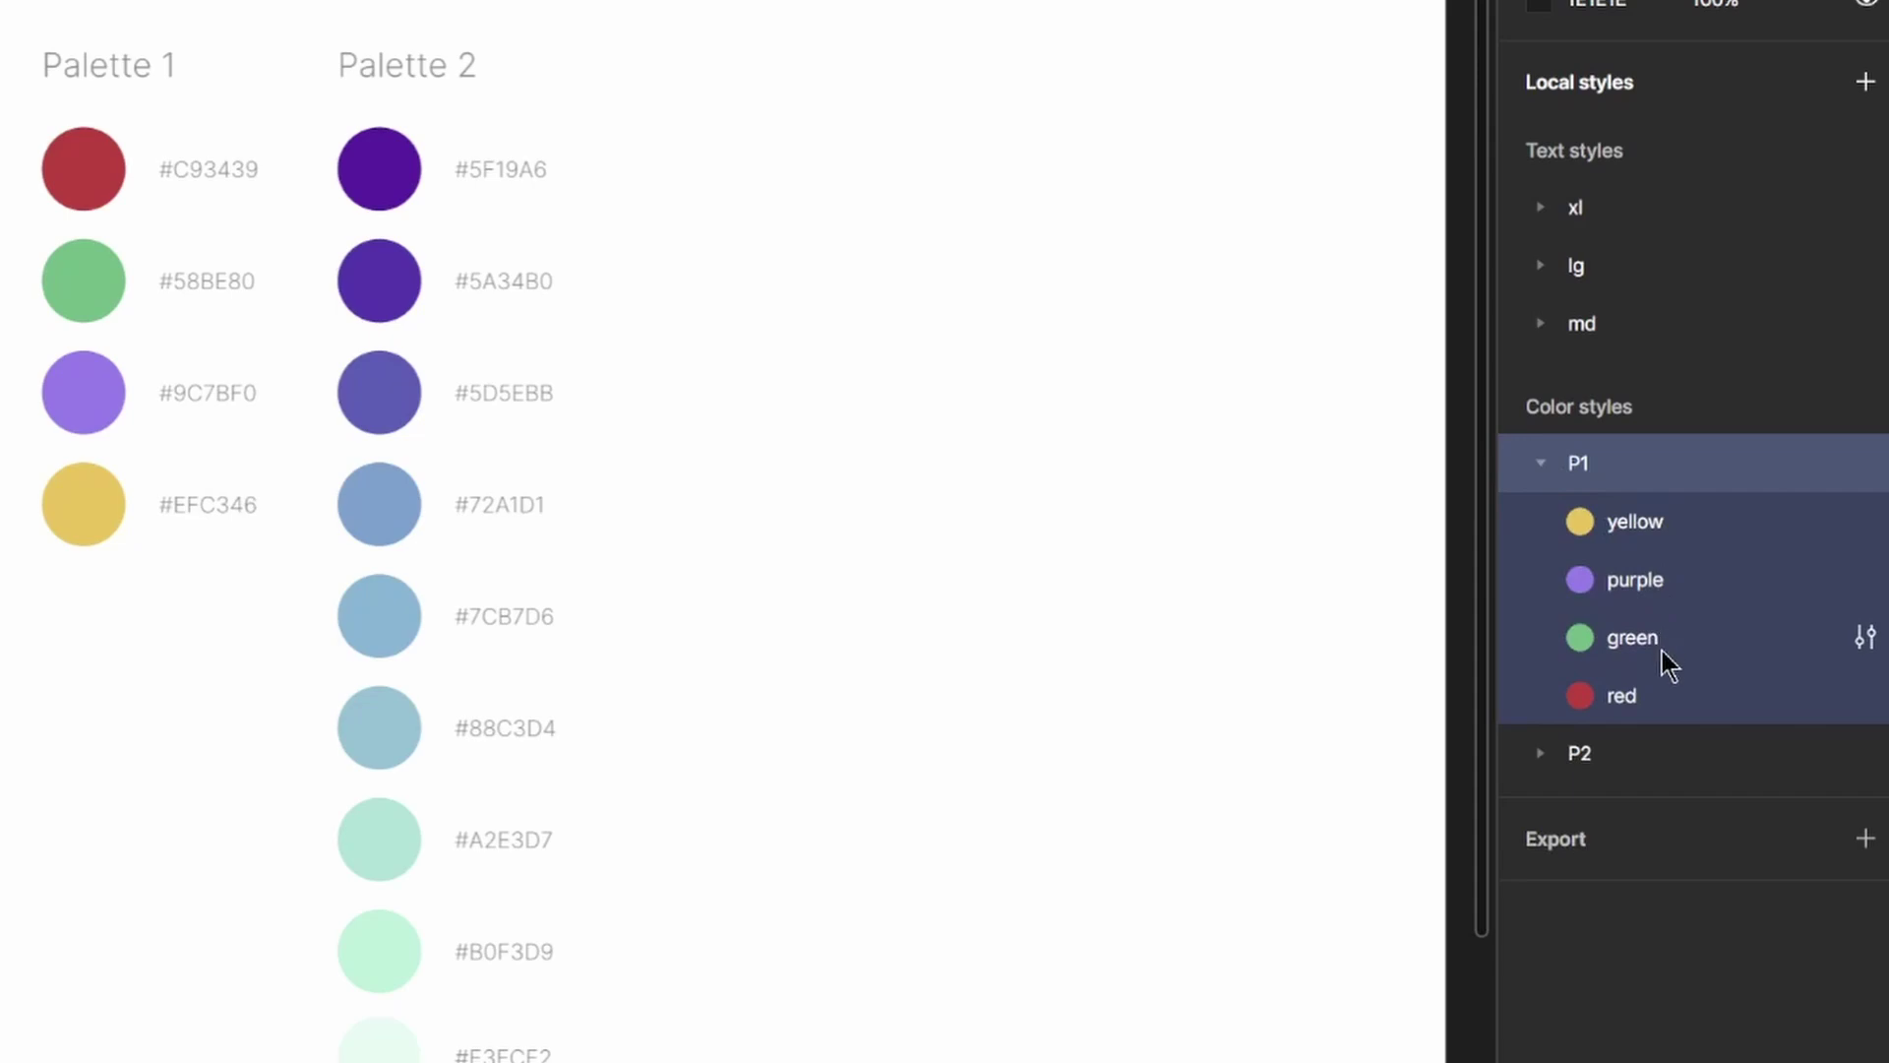
click(1584, 756)
scroll(1583, 755, down, 2)
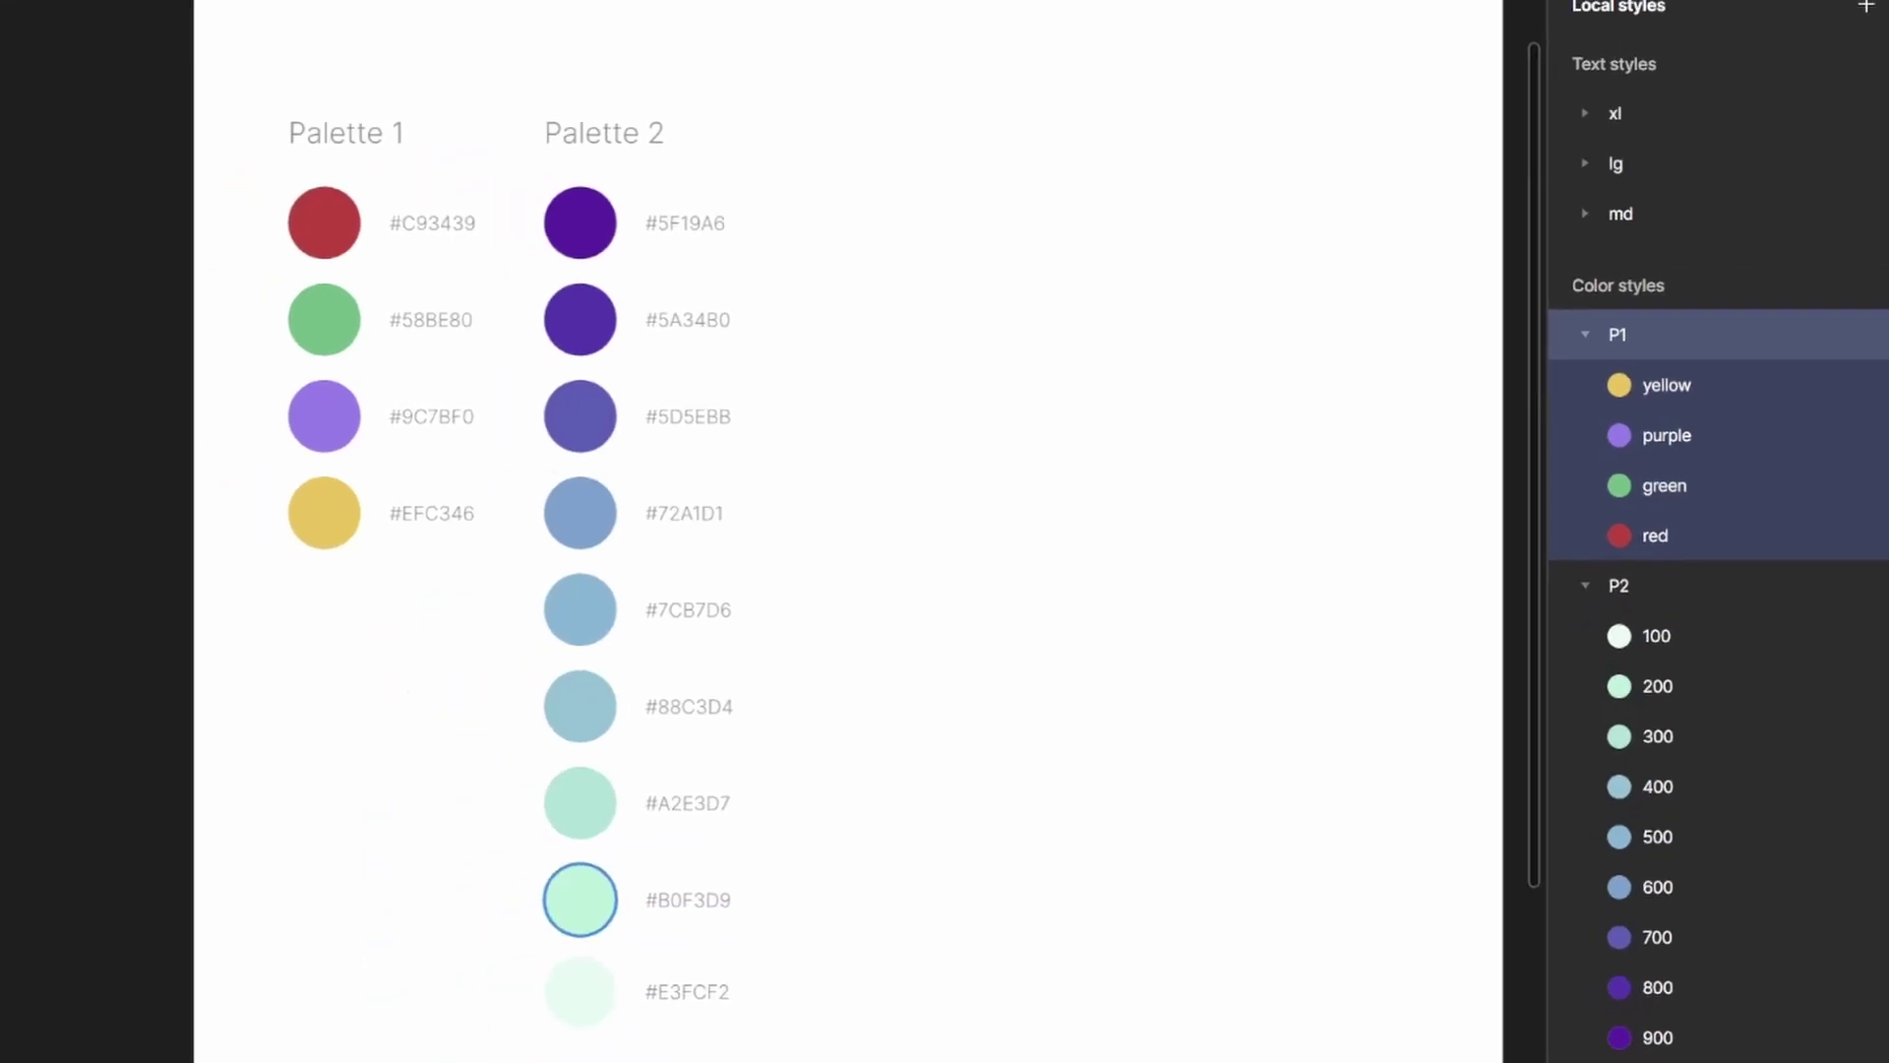
click(178, 293)
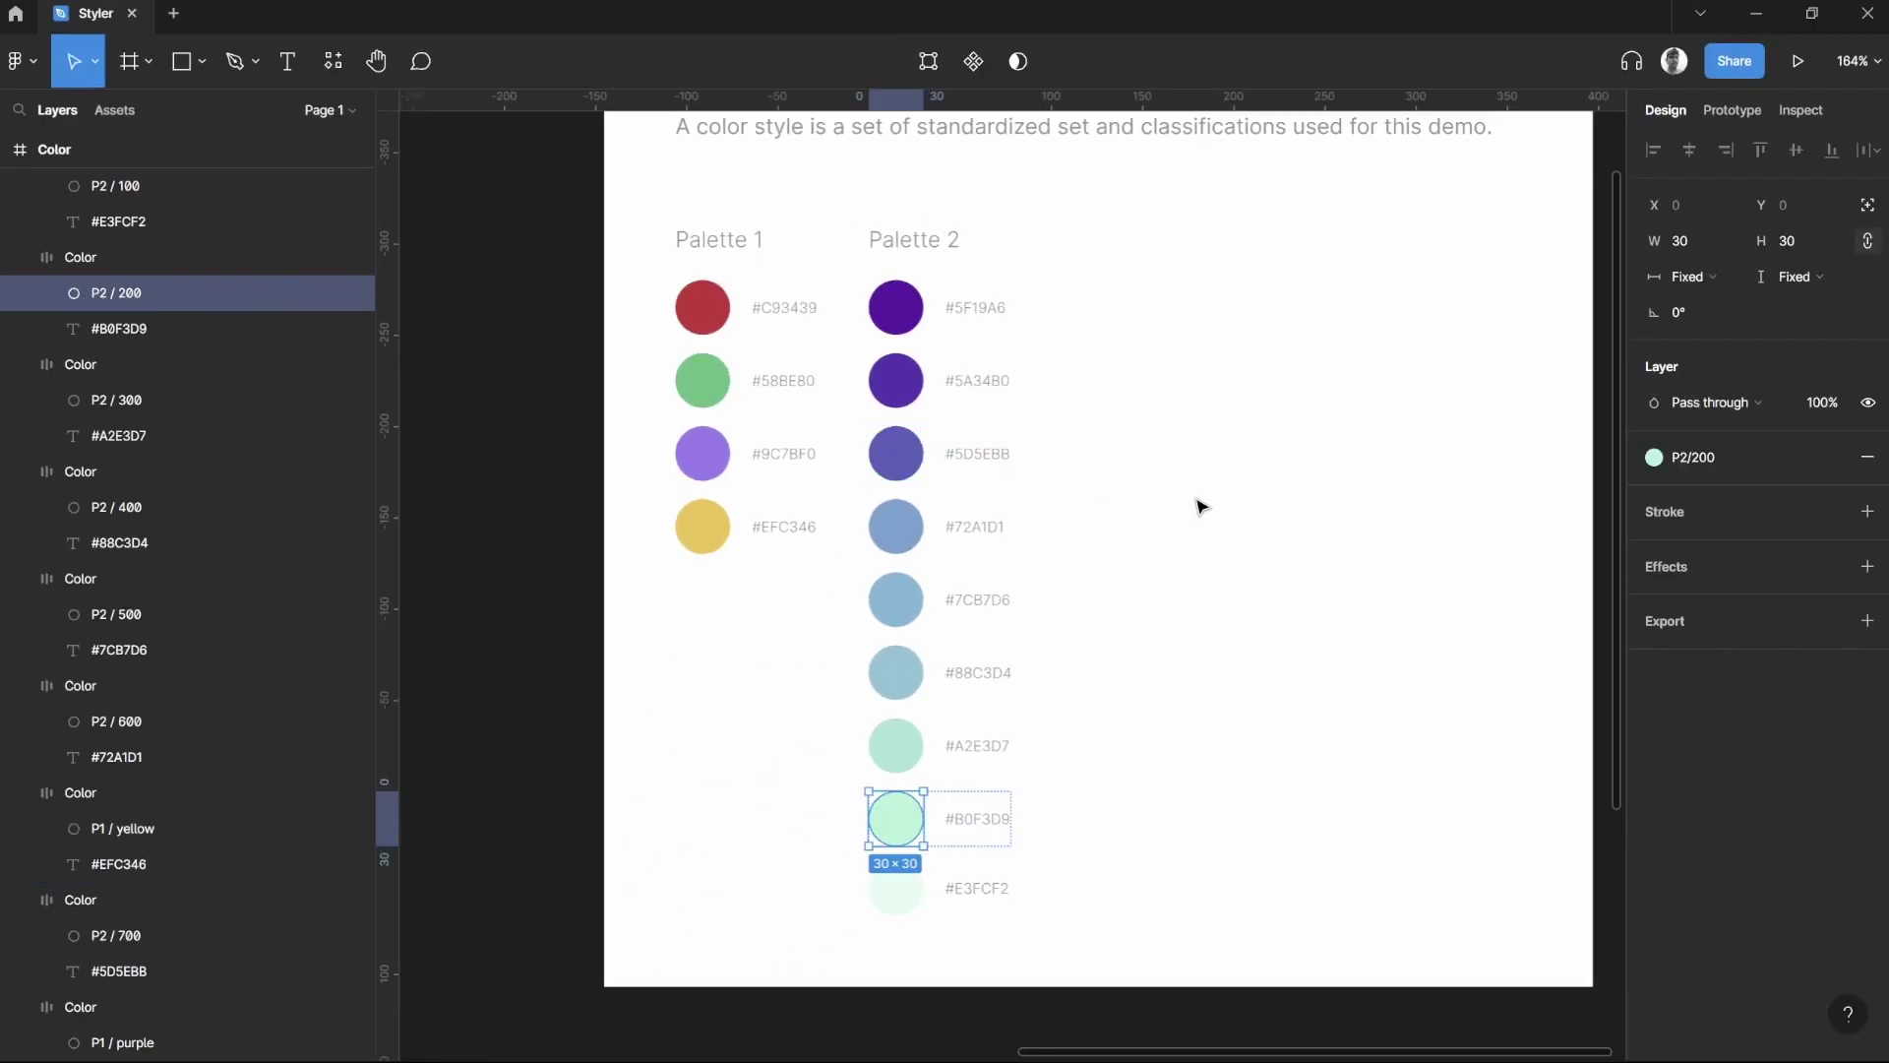
click(1177, 447)
scroll(1178, 447, down, 3)
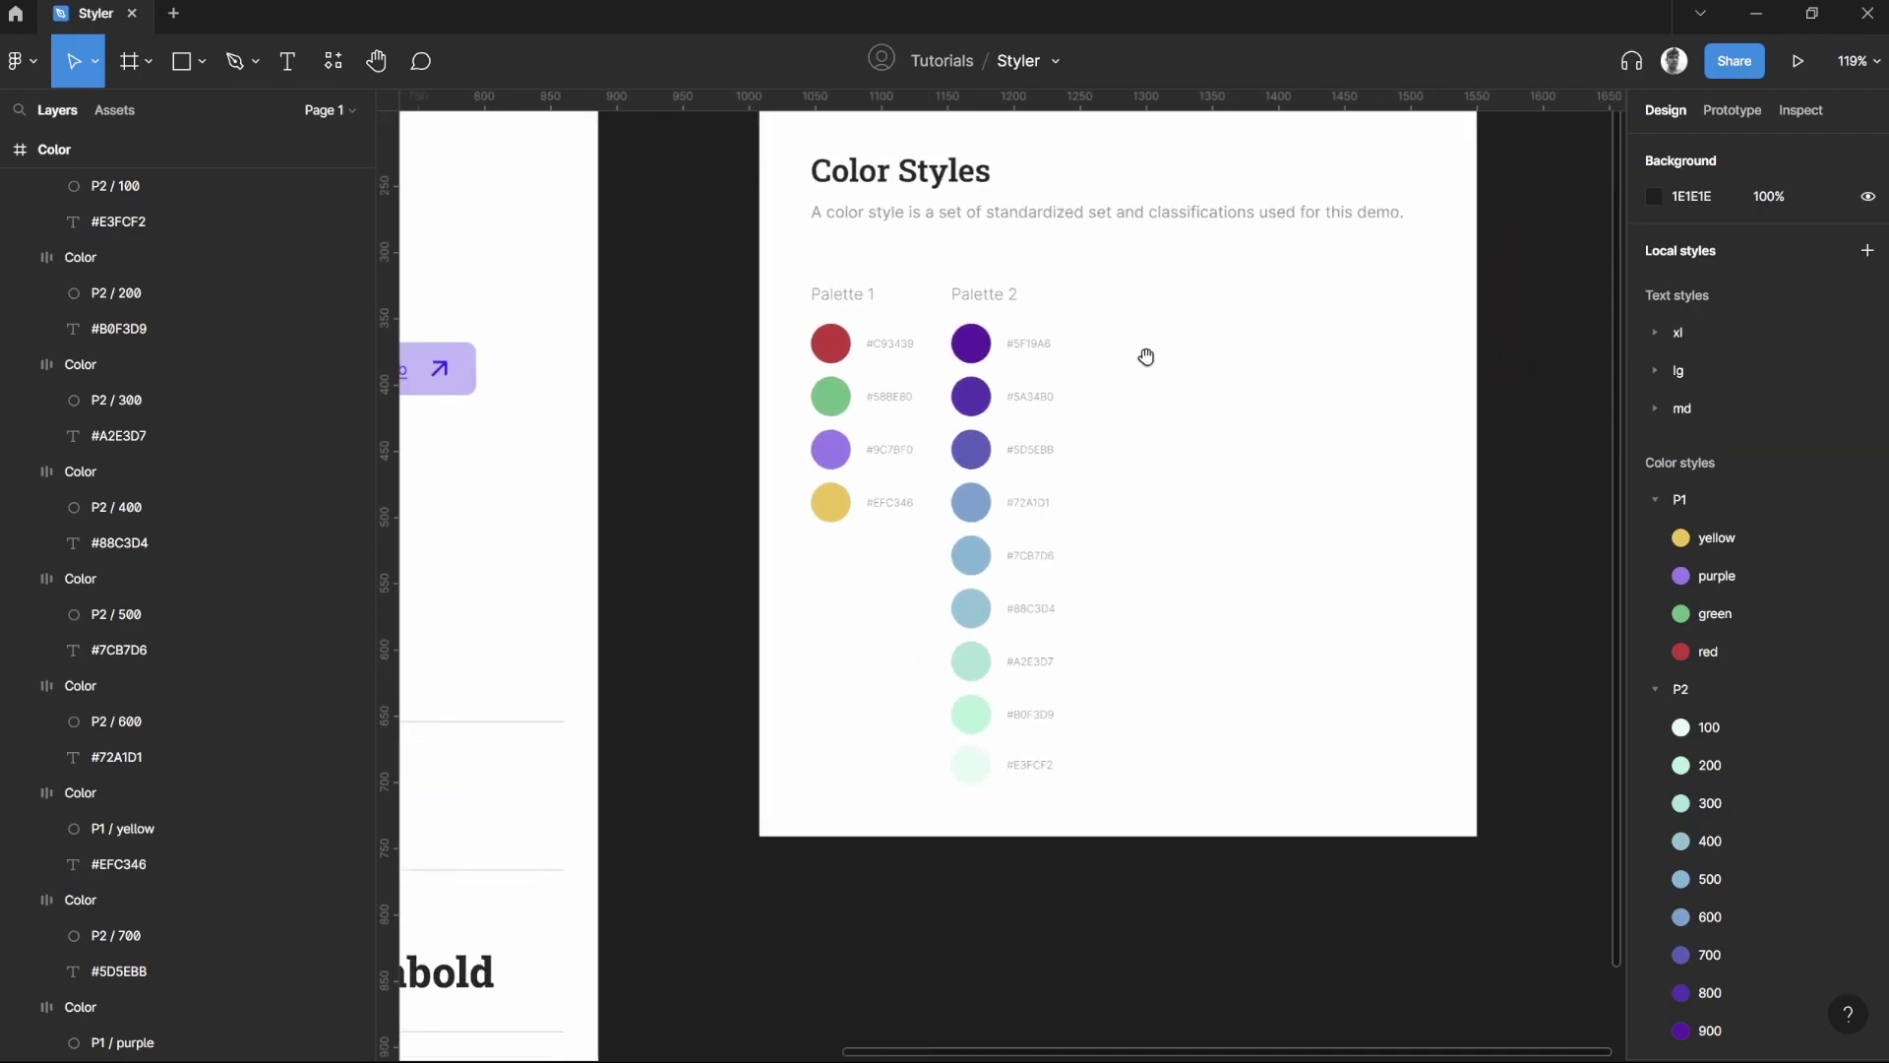
drag(1146, 356, 1317, 457)
scroll(1207, 434, down, 4)
scroll(1323, 467, left, 3)
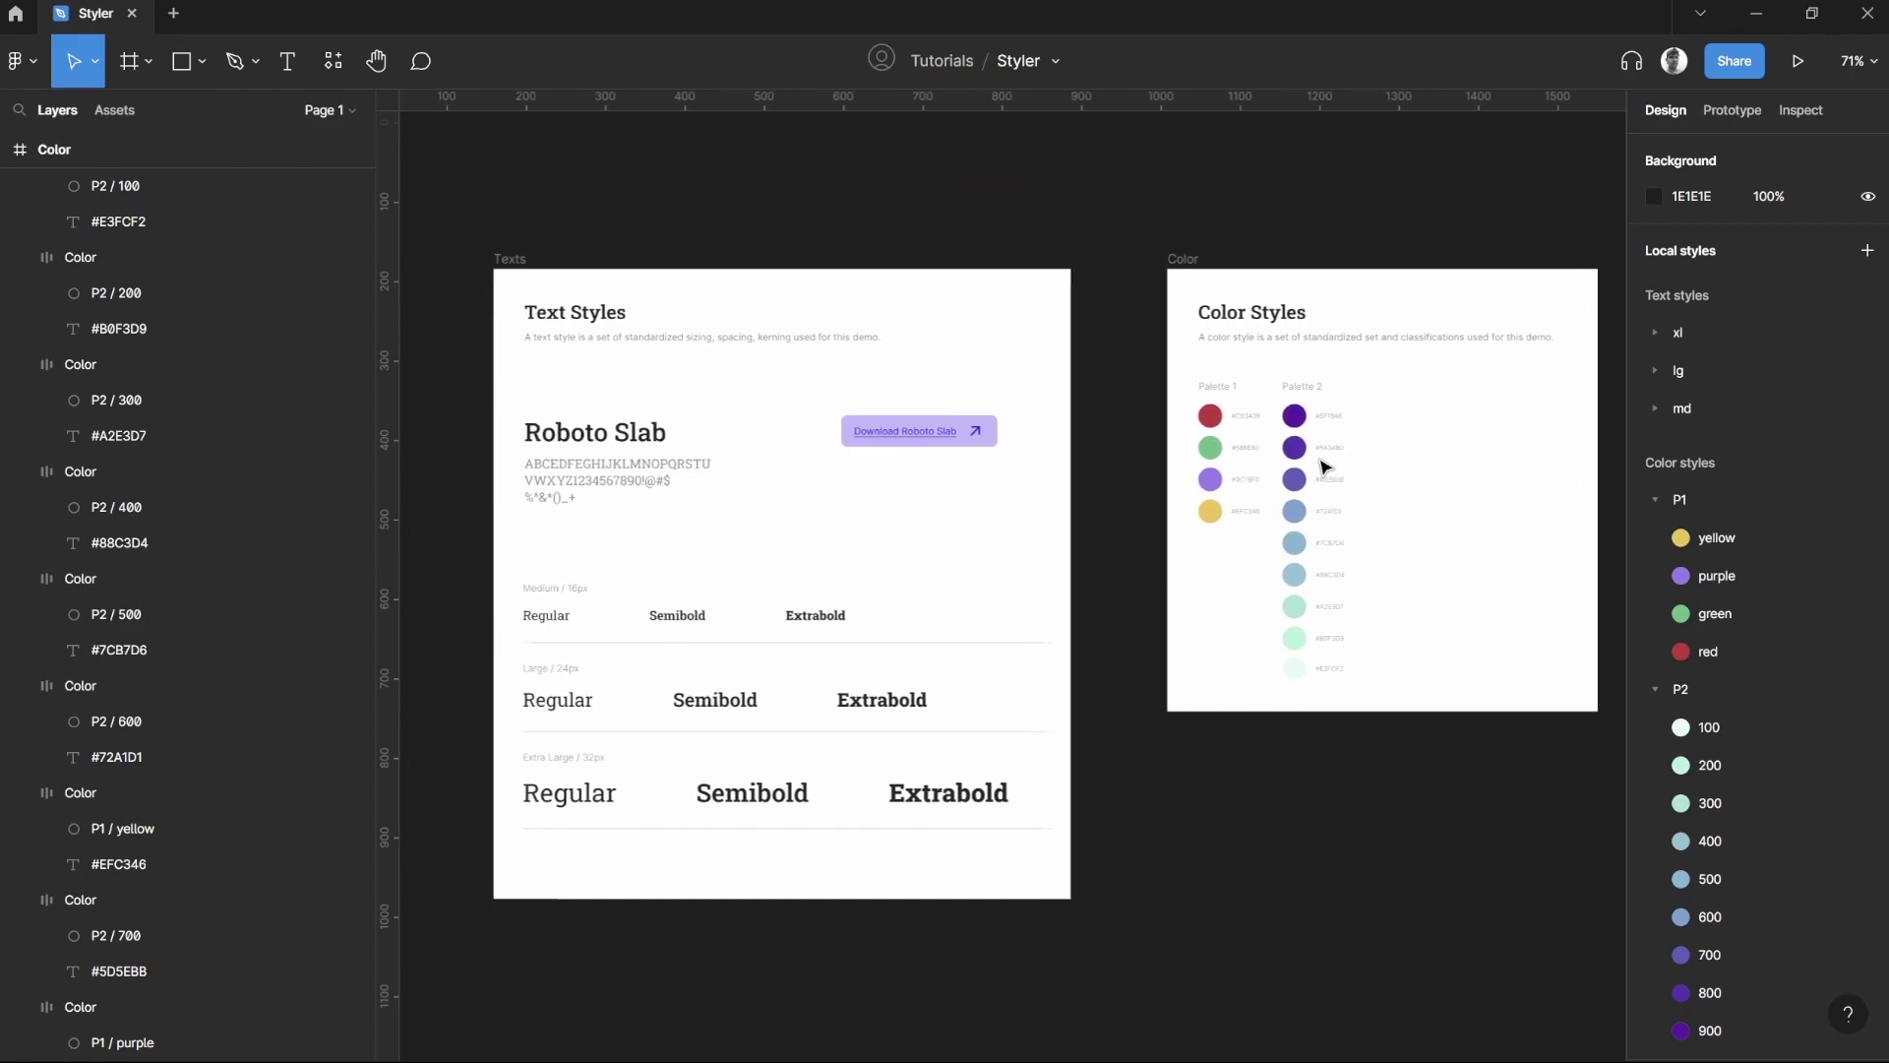